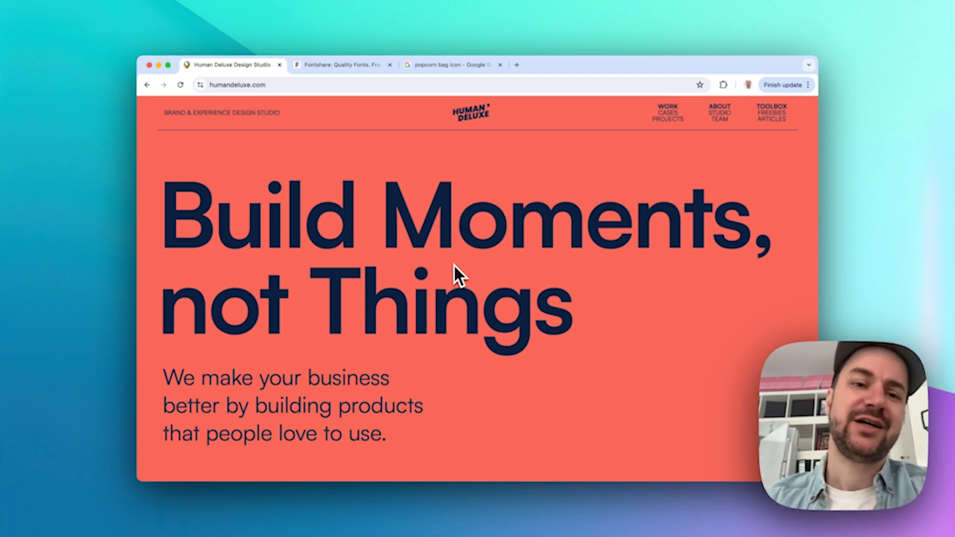
# - Switch to the Fontshare site and filter its font list by the Modern personality
pyautogui.click(360, 66)
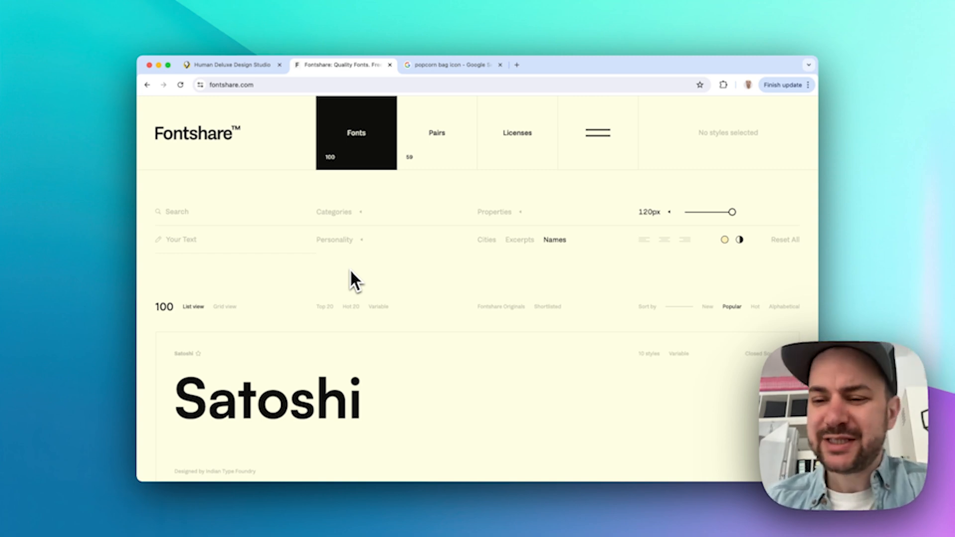
pyautogui.scroll(-5, 351, 271)
pyautogui.scroll(-6, 350, 272)
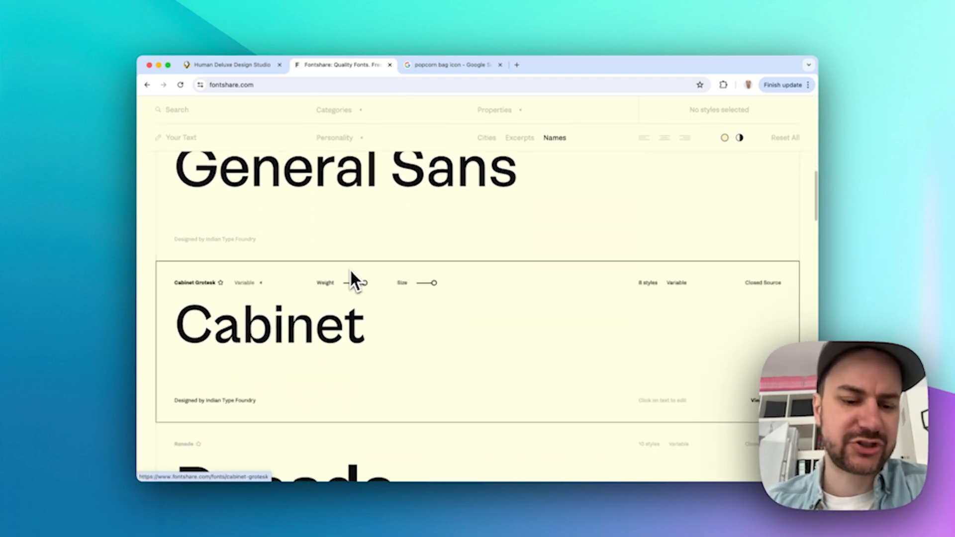
pyautogui.scroll(-3, 350, 269)
pyautogui.scroll(15, 351, 269)
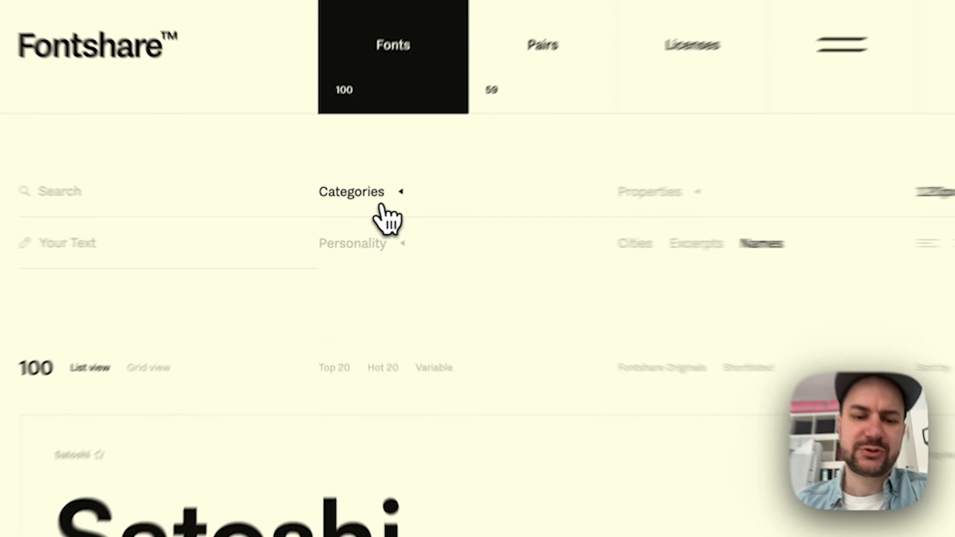
pyautogui.click(349, 219)
pyautogui.click(352, 215)
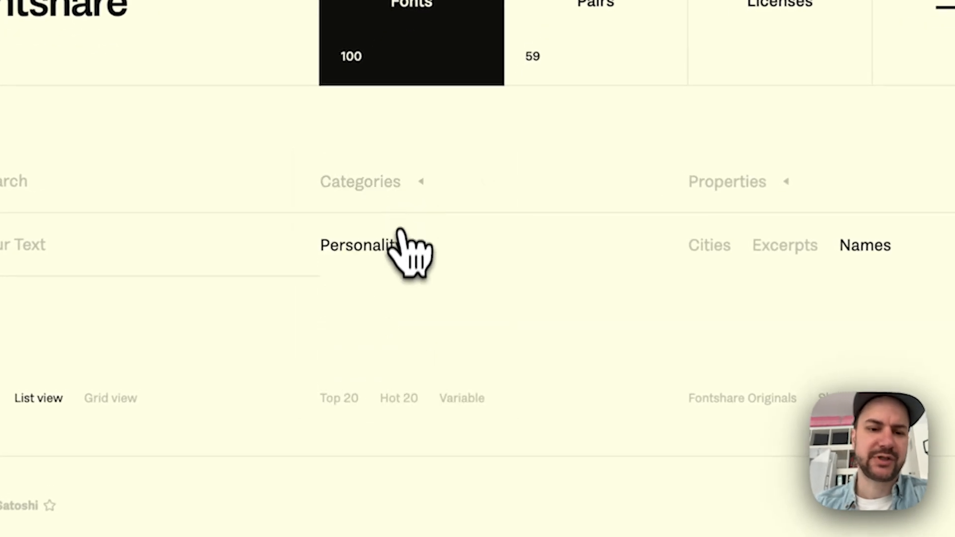
pyautogui.click(401, 244)
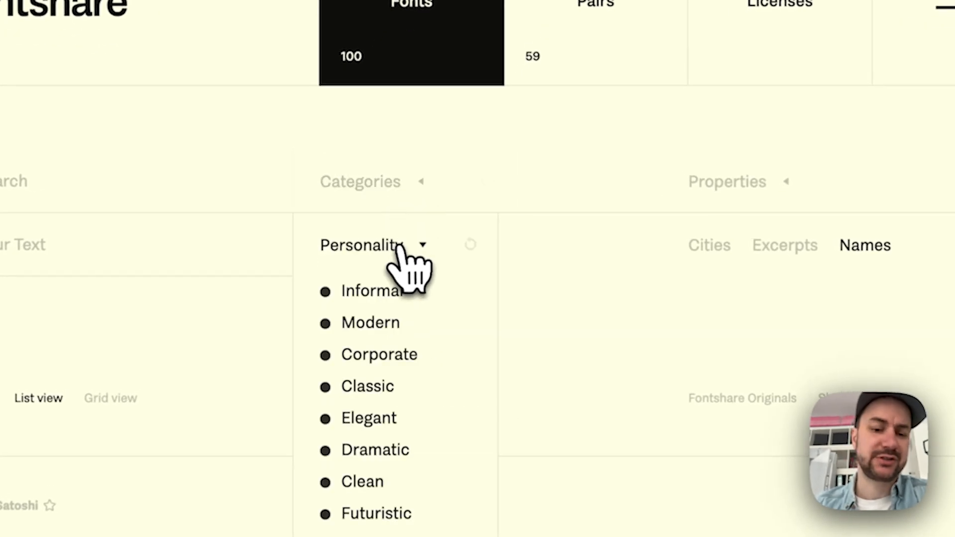
pyautogui.click(384, 332)
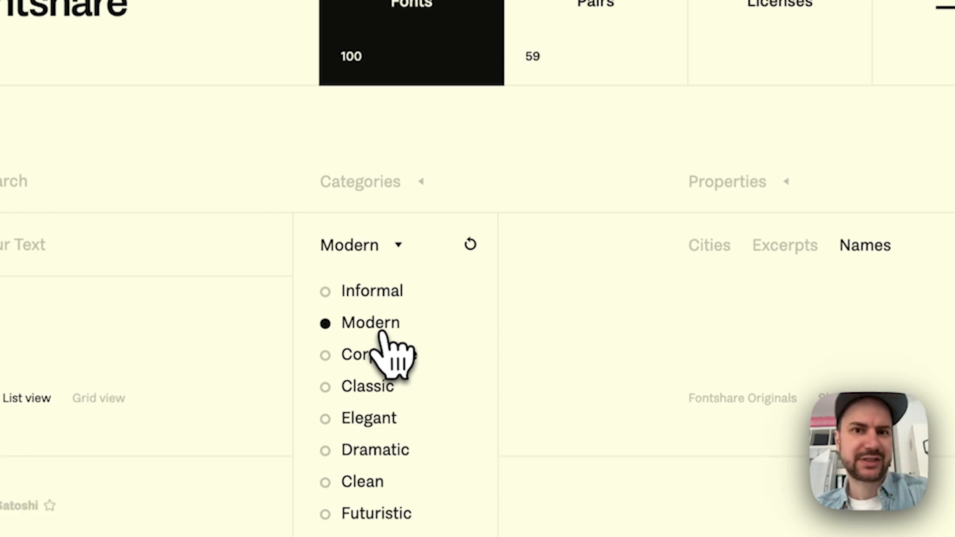
pyautogui.click(536, 327)
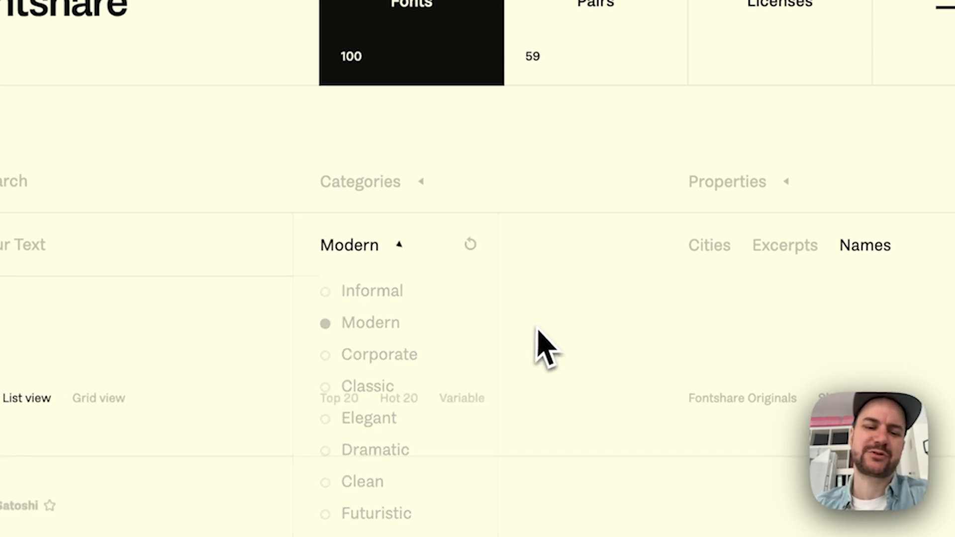
# - Find the Tanker font among the modern fonts and replace its preview text with POP CULTURE CIRCLE
pyautogui.scroll(-3, 536, 327)
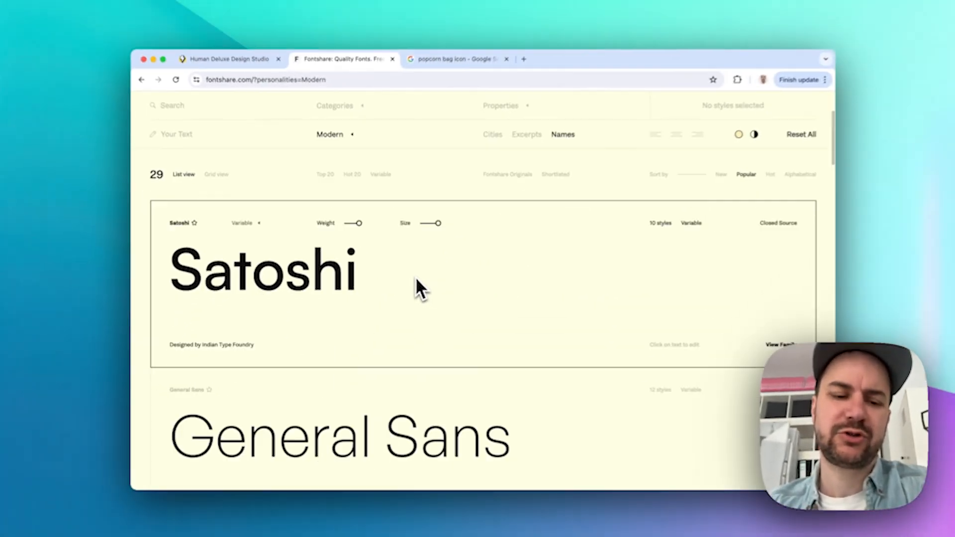
pyautogui.scroll(-6, 416, 280)
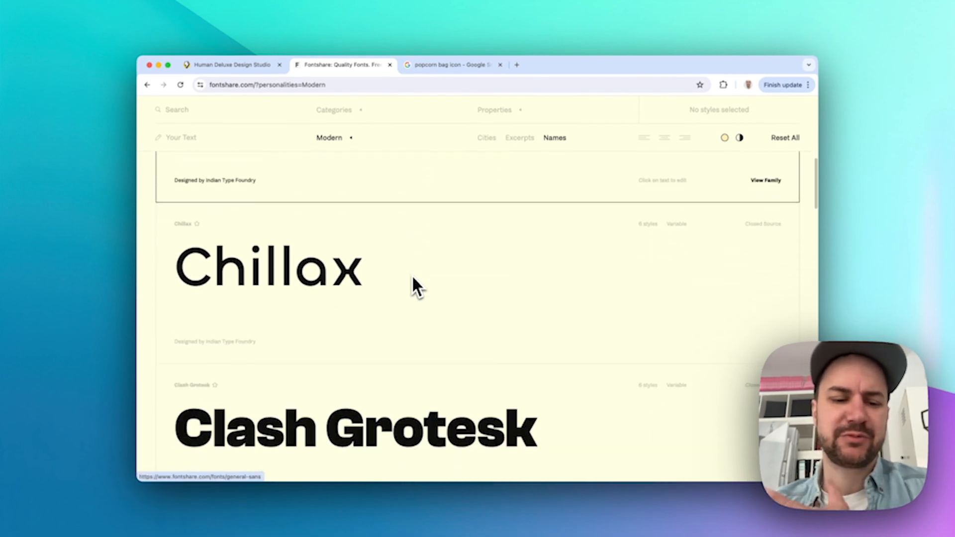
pyautogui.scroll(-6, 412, 278)
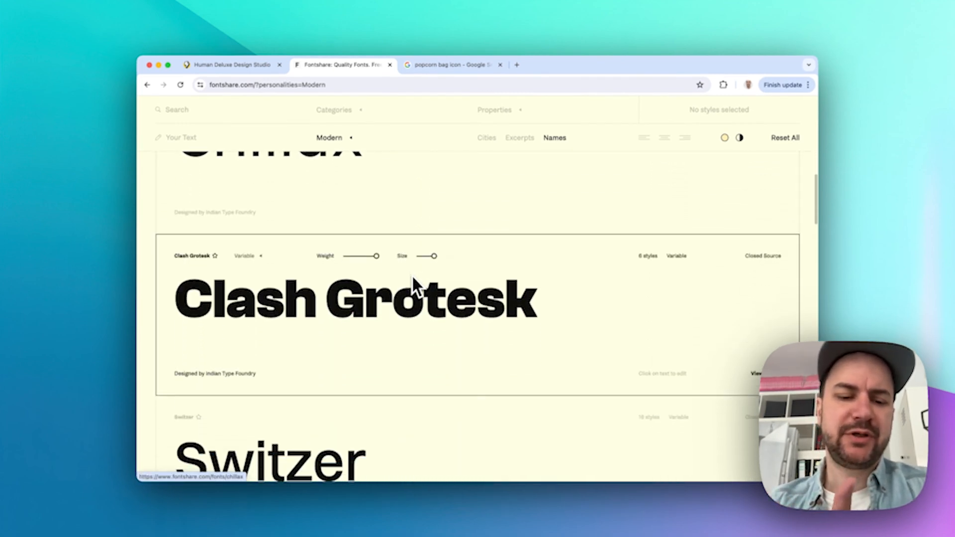
pyautogui.scroll(-5, 412, 278)
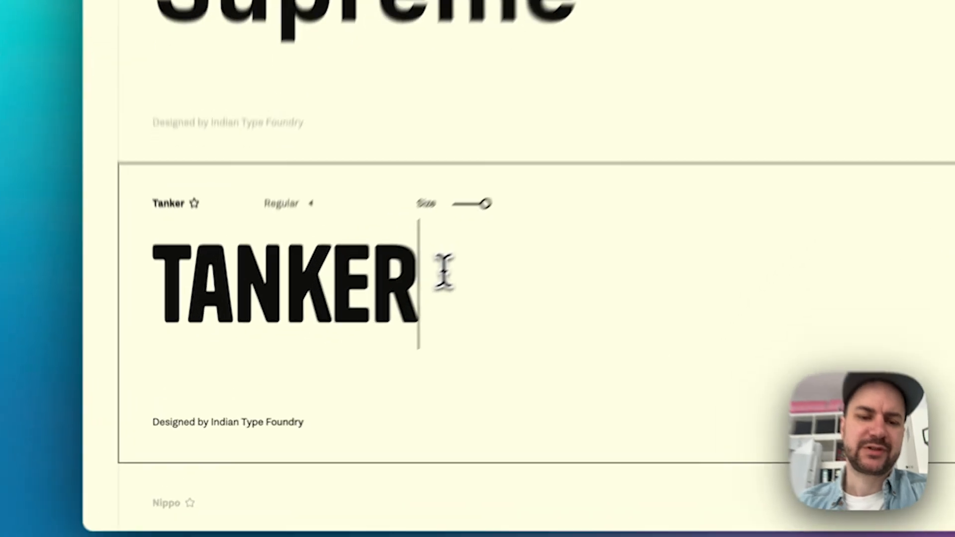
pyautogui.moveTo(328, 344); pyautogui.dragTo(195, 350)
pyautogui.moveTo(189, 253); pyautogui.dragTo(151, 255)
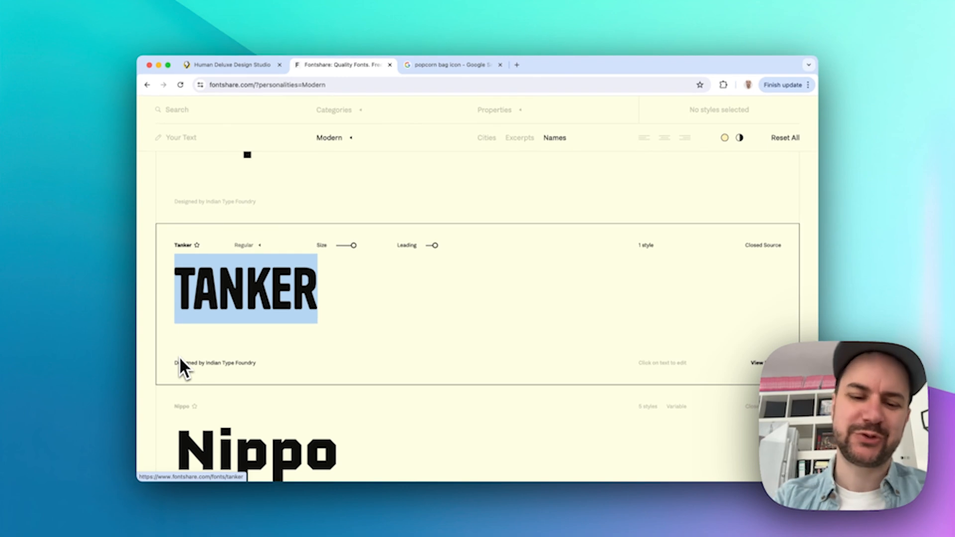
pyautogui.write('PO')
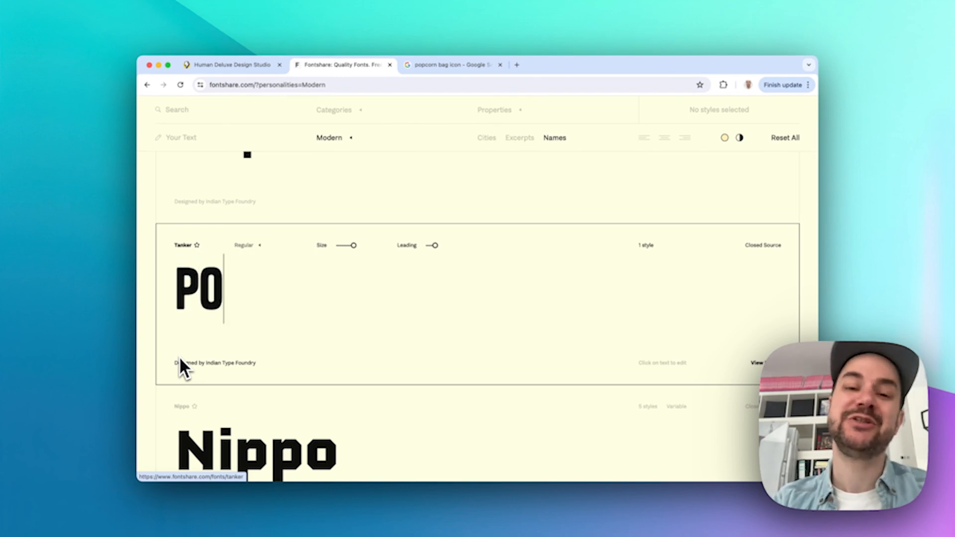
pyautogui.write('P')
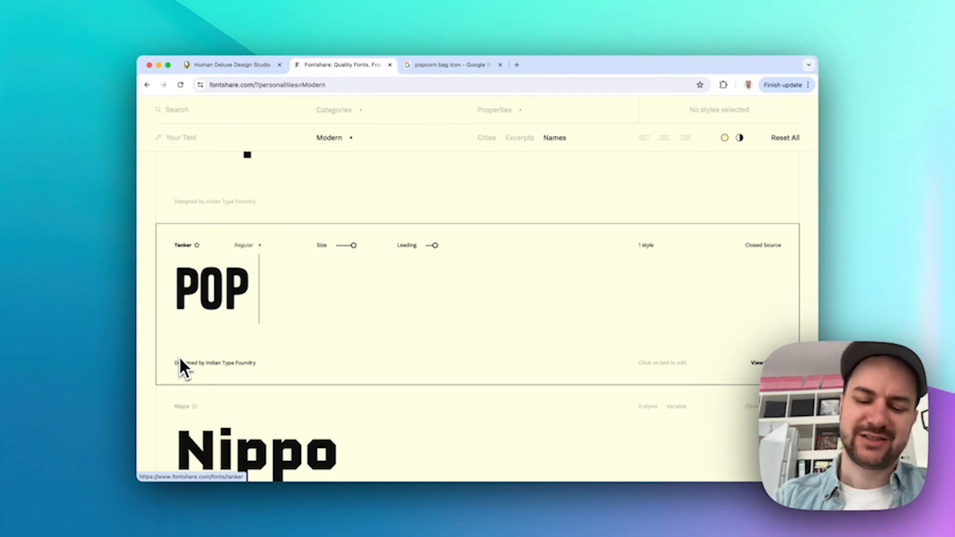
pyautogui.write(' CULTURE')
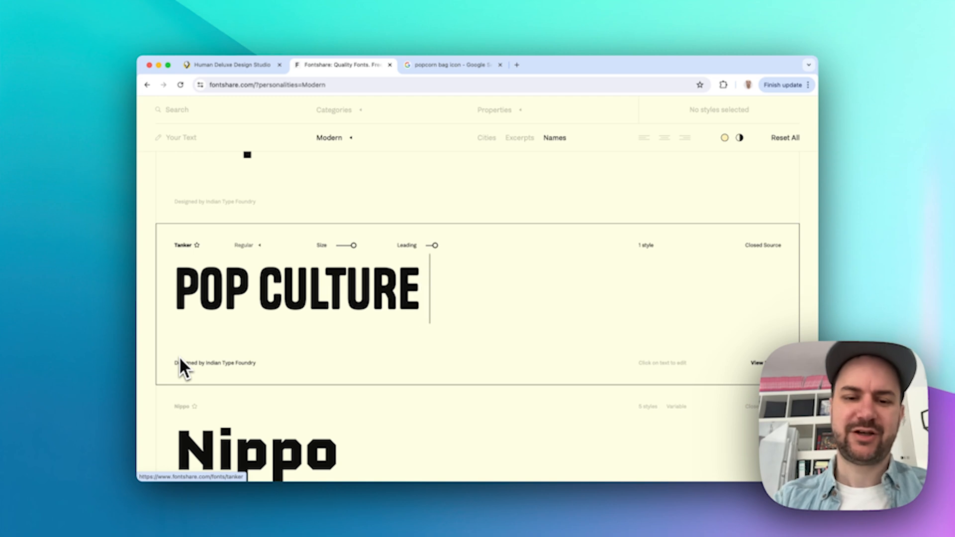
pyautogui.write(' CIRK')
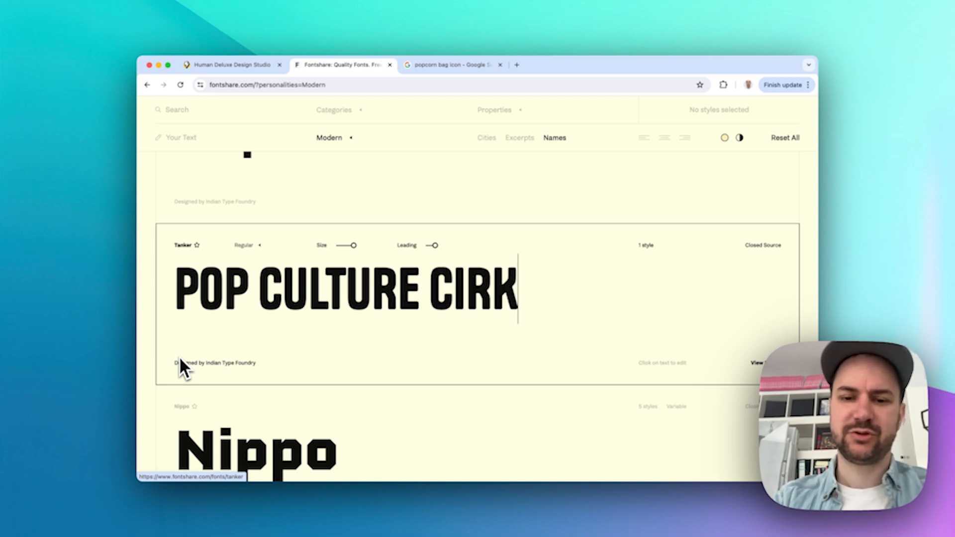
pyautogui.press('BackSpace')
pyautogui.write('CLE')
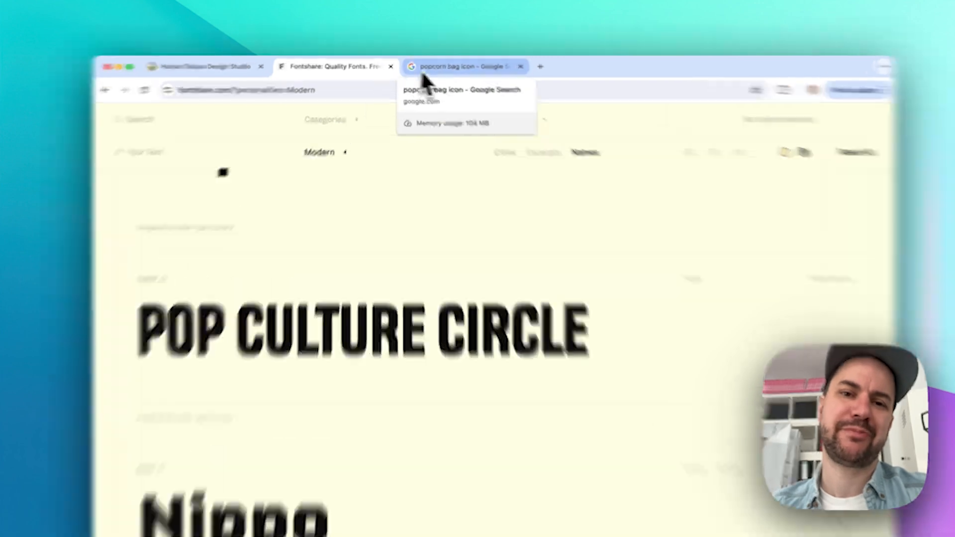
# - Open the image results for "popcorn bag icon" and examine the popcorn bag shapes and drawing styles
pyautogui.click(422, 66)
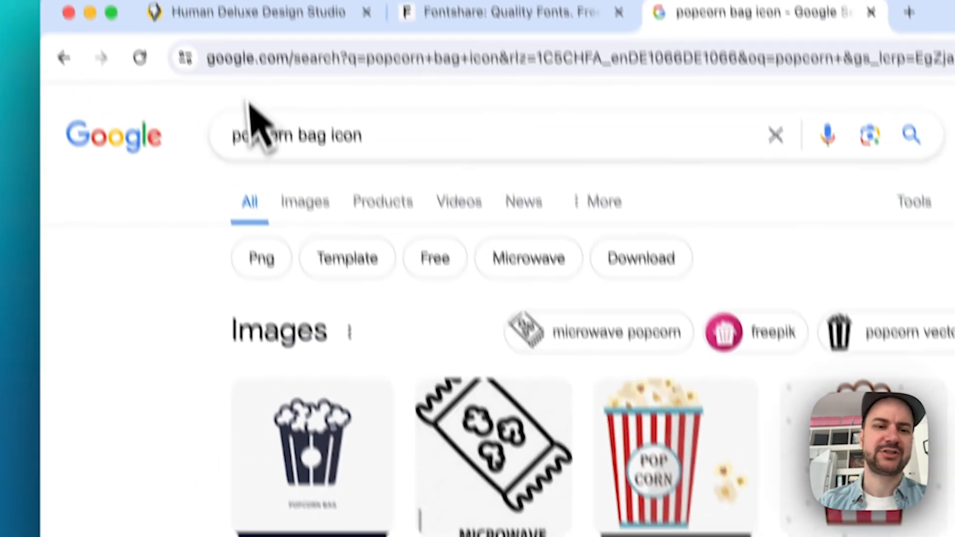
pyautogui.click(259, 8)
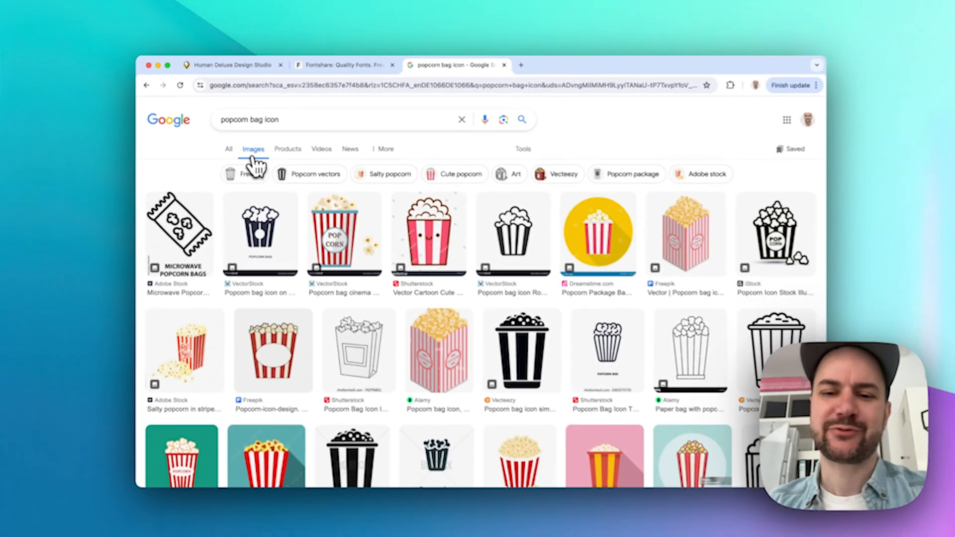
pyautogui.scroll(-3, 324, 271)
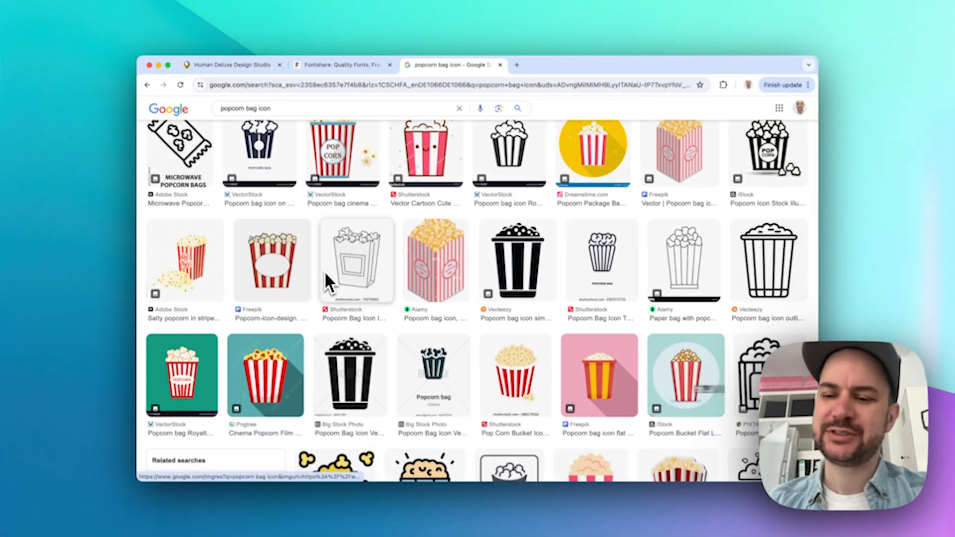
pyautogui.scroll(1, 323, 271)
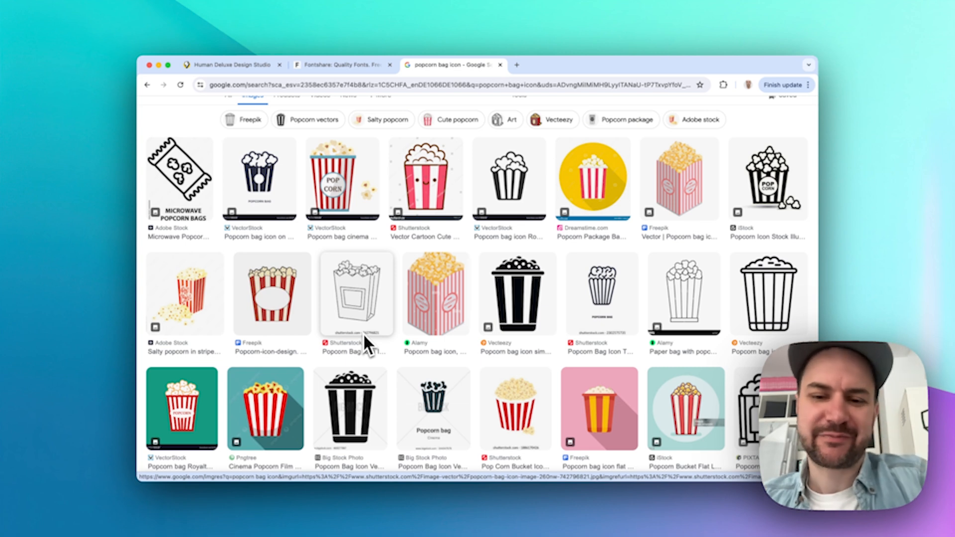
pyautogui.scroll(-1, 377, 299)
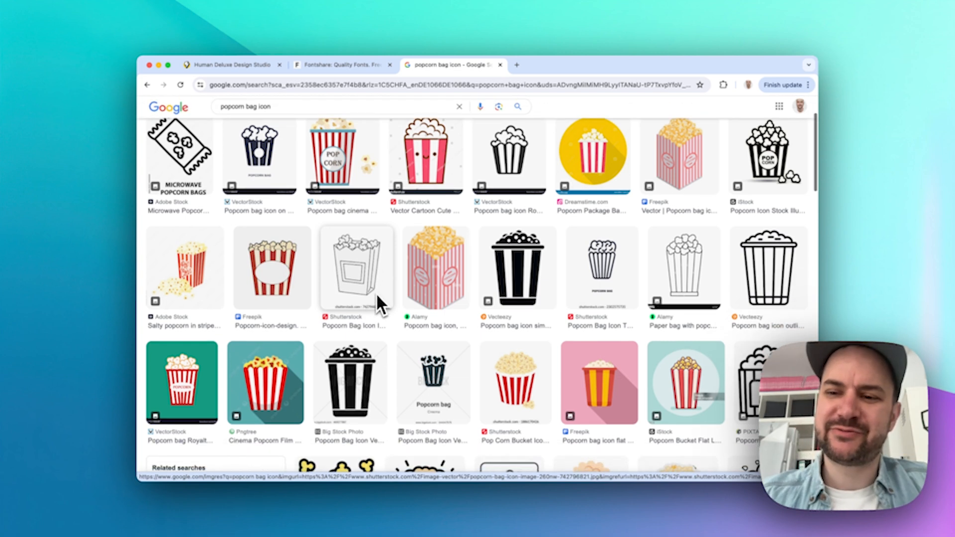
pyautogui.scroll(-2, 377, 296)
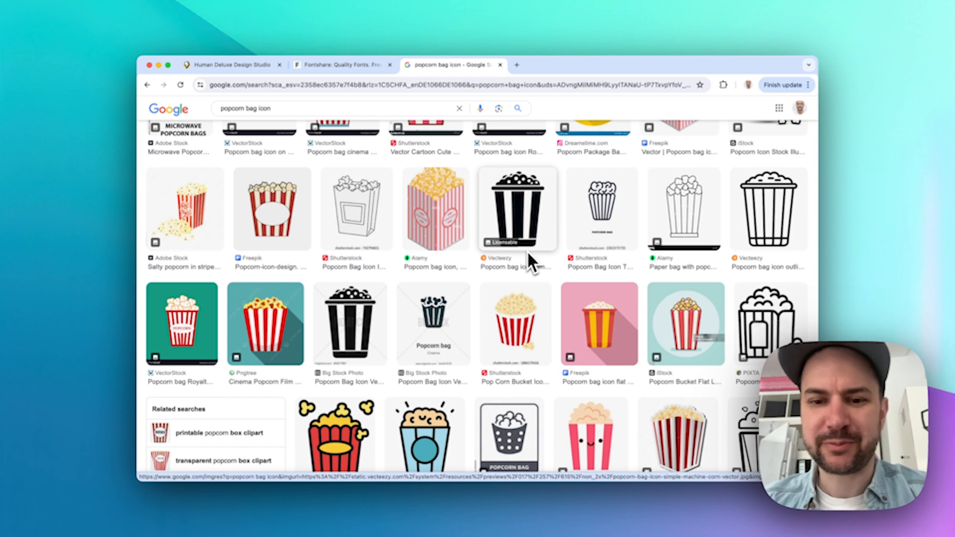
pyautogui.scroll(-5, 529, 255)
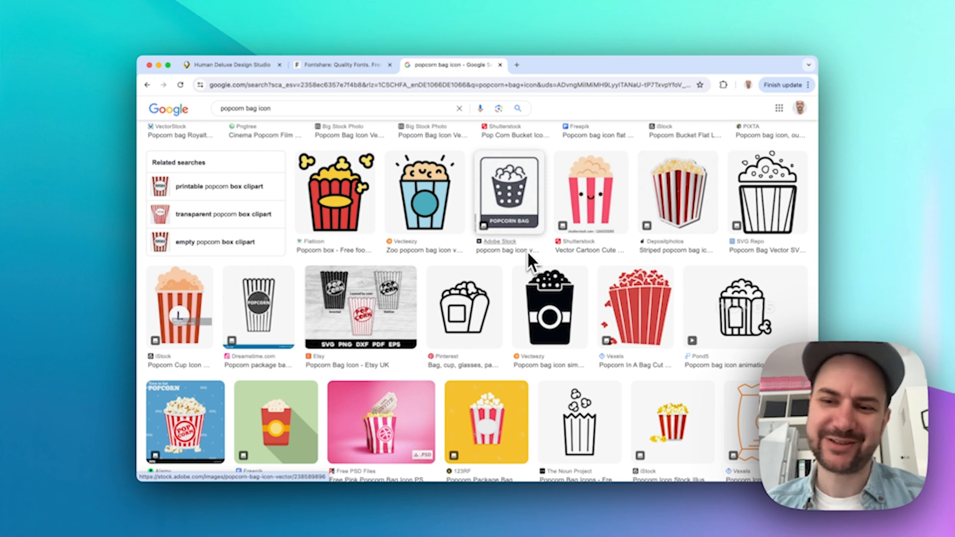
pyautogui.scroll(-5, 529, 255)
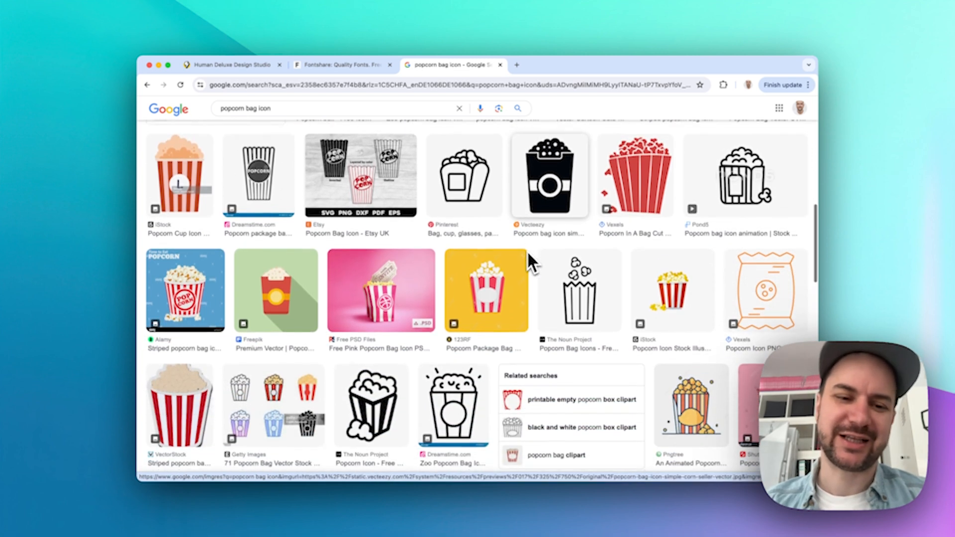
pyautogui.scroll(-10, 529, 254)
pyautogui.scroll(2, 528, 254)
pyautogui.scroll(1, 529, 254)
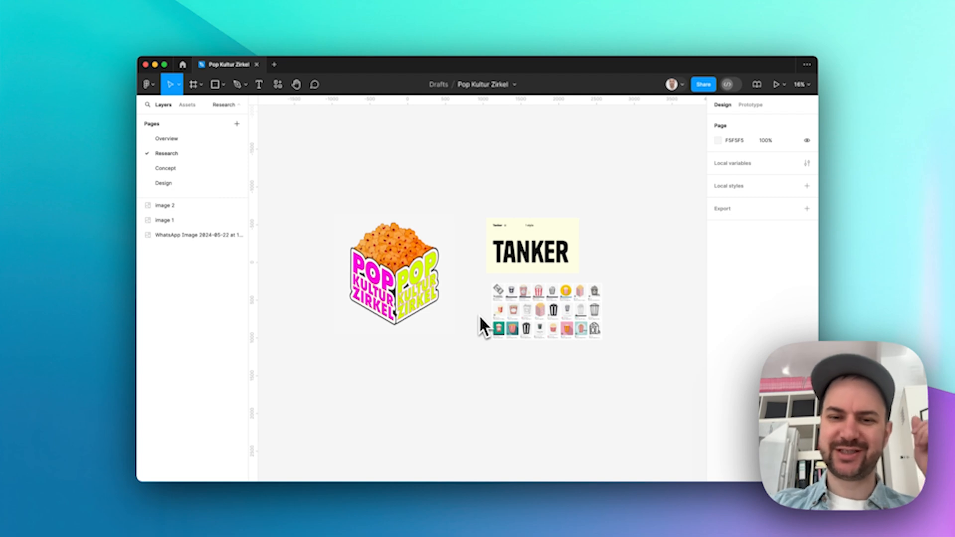
# - Switch to Figma and examine the reference logo, Tanker font sample and popcorn icon collection on the Research page
pyautogui.scroll(2, 480, 317)
pyautogui.click(376, 267)
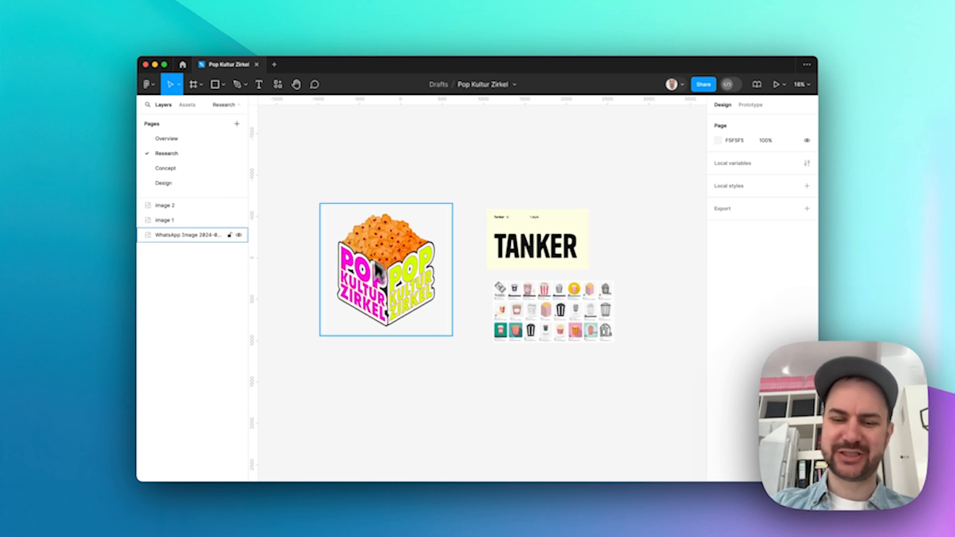
pyautogui.click(469, 217)
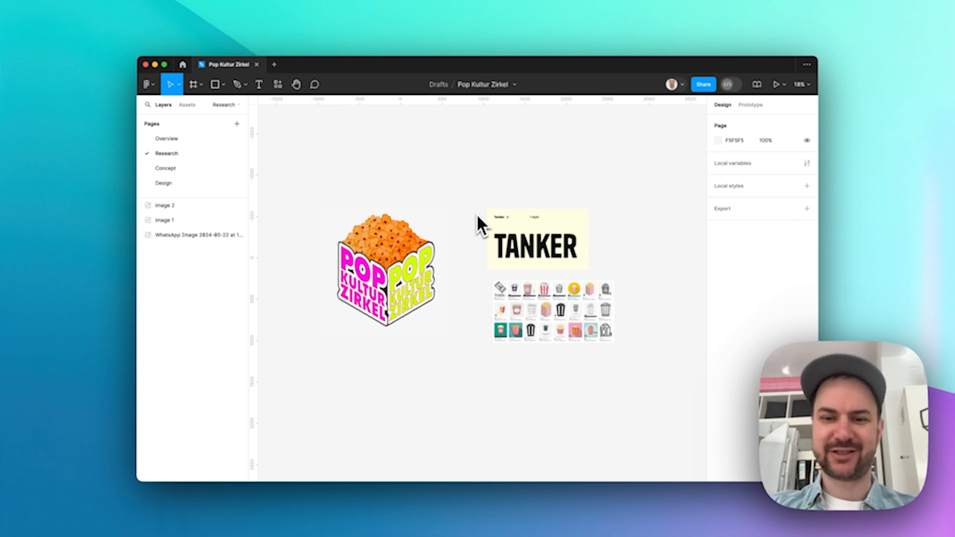
pyautogui.scroll(5, 562, 295)
pyautogui.scroll(-2, 563, 292)
pyautogui.hscroll(2, 563, 292)
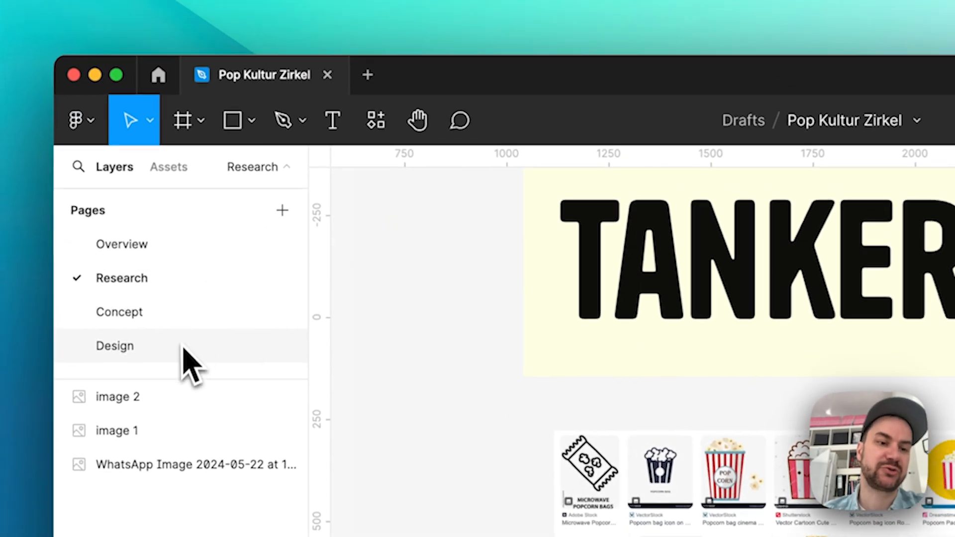
# - Add the text "Pop Culture Circle" on the Design page, with each word on its own line
pyautogui.click(184, 349)
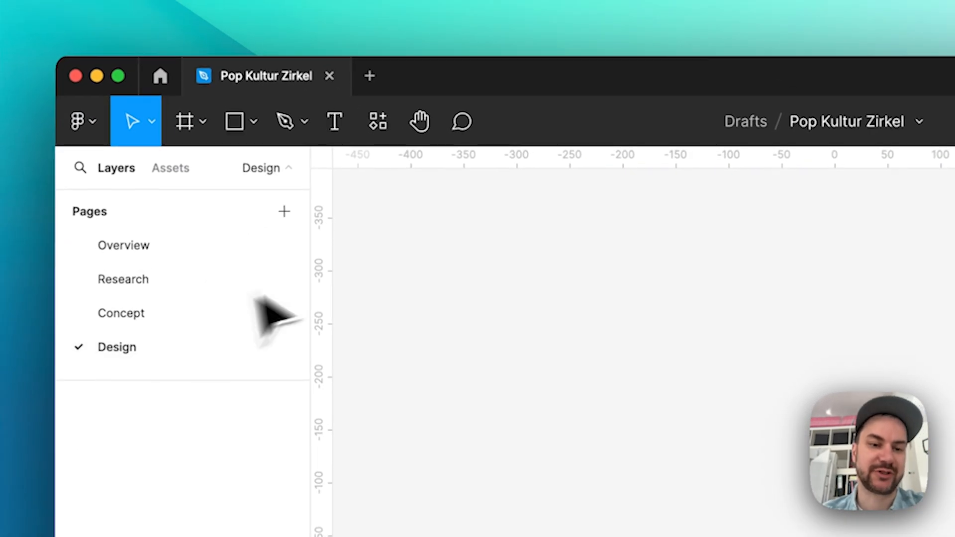
pyautogui.press('t')
pyautogui.click(514, 348)
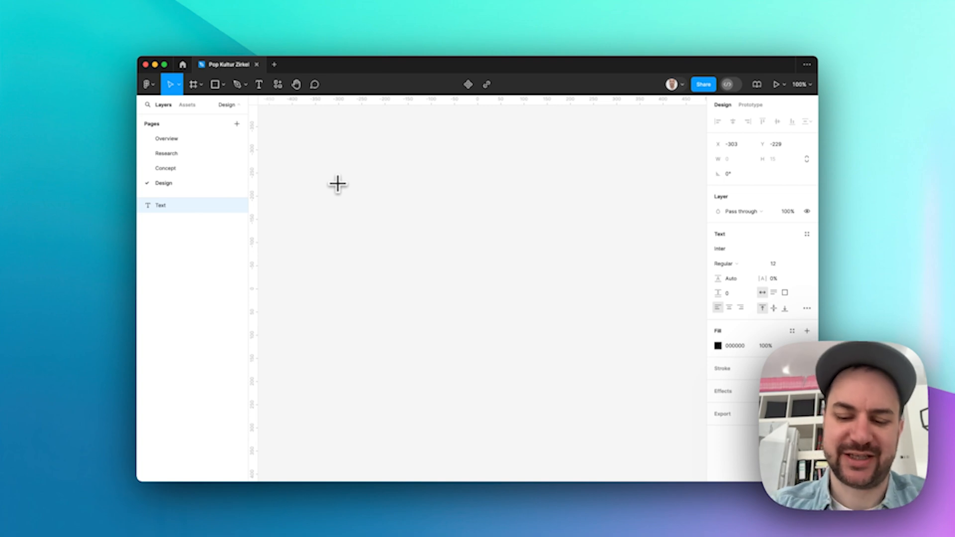
pyautogui.write('Pop Culture Circle')
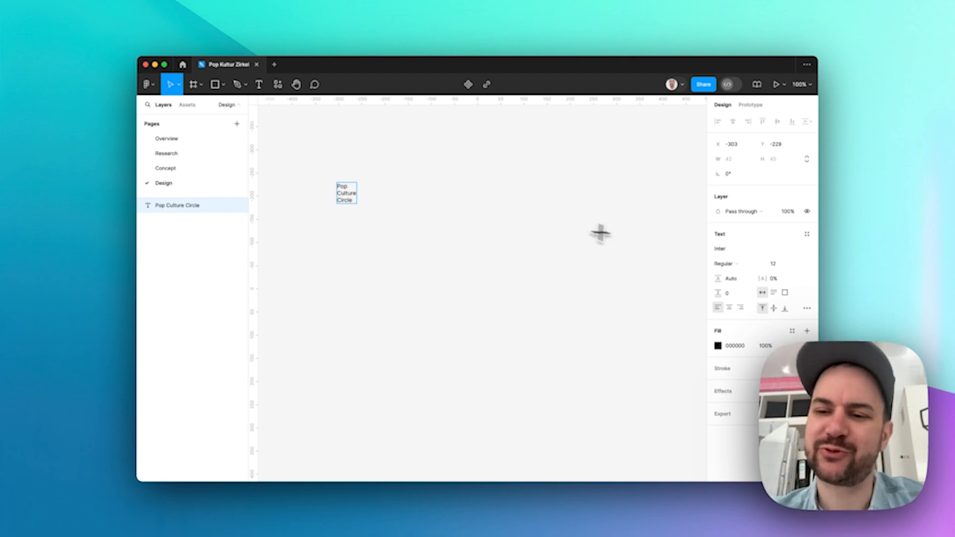
# - Change the typeface of the Pop Culture Circle text to Tanker
pyautogui.click(725, 250)
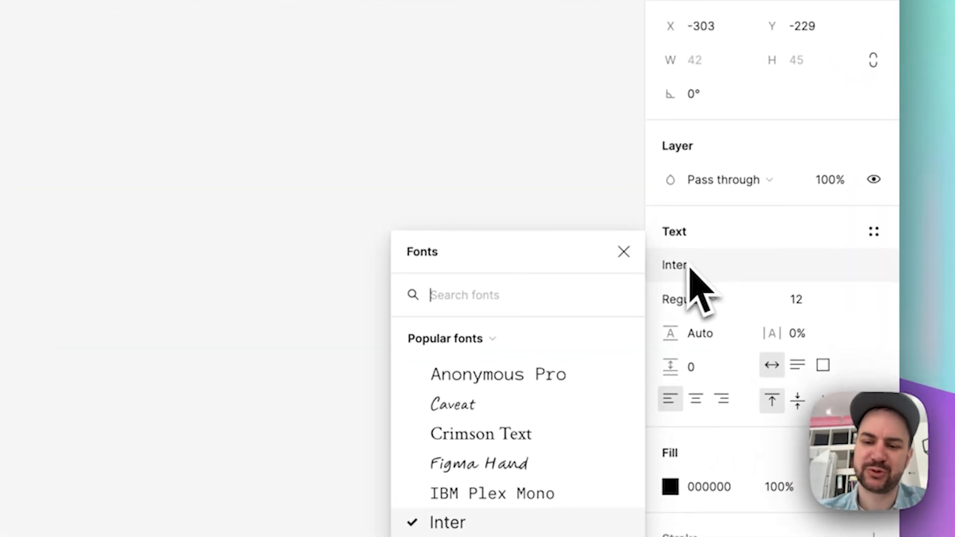
pyautogui.press('Escape')
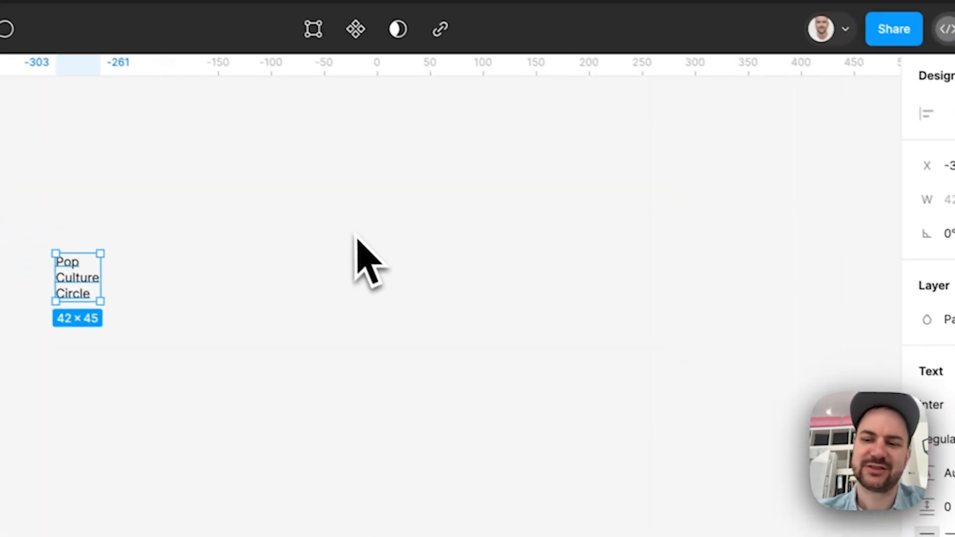
pyautogui.click(946, 405)
pyautogui.write('tanker')
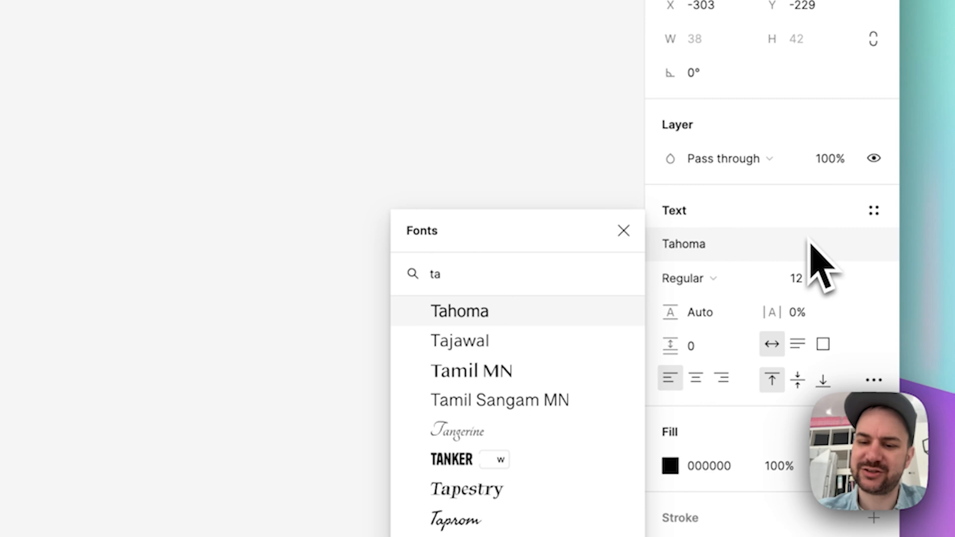
pyautogui.click(579, 313)
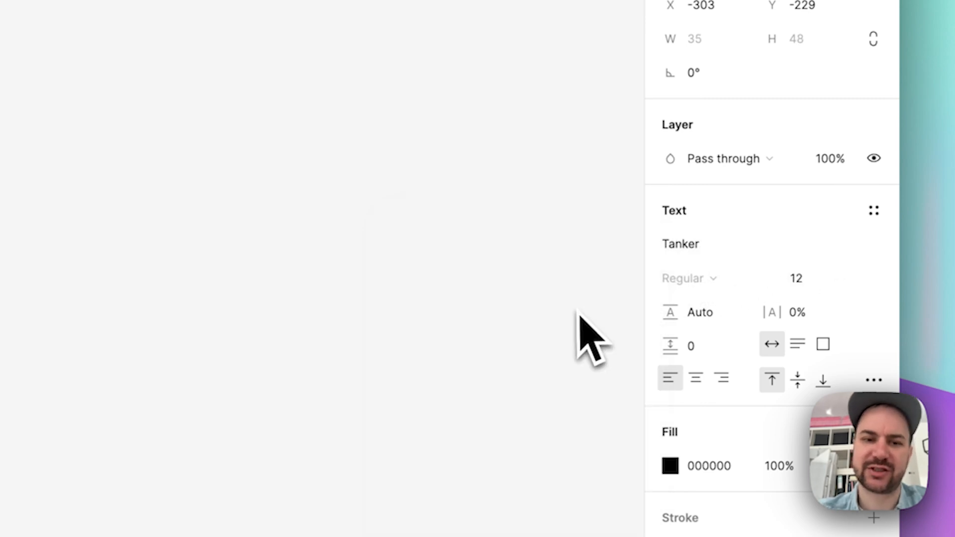
# - Set the font size of the Pop Culture Circle text to 120
pyautogui.click(792, 279)
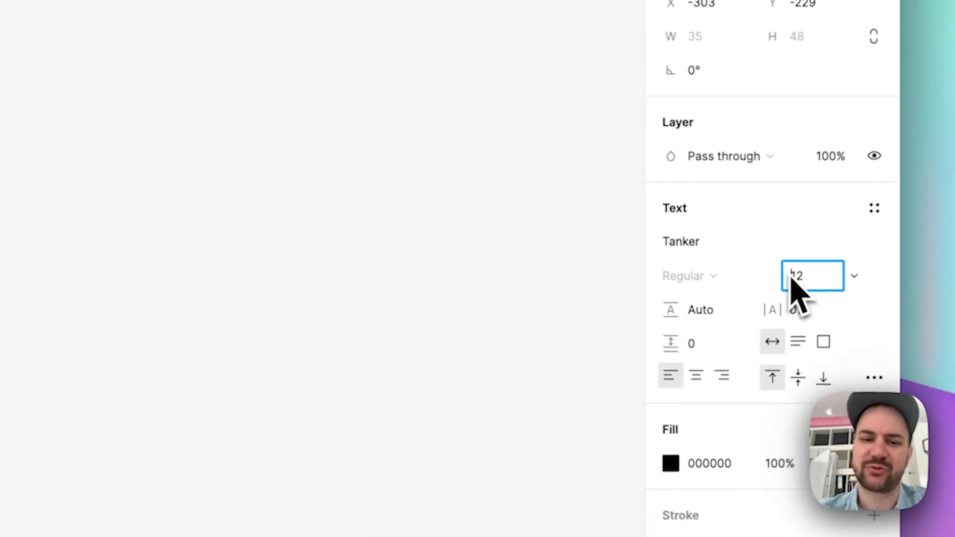
pyautogui.scroll(-1, 796, 277)
pyautogui.write('1')
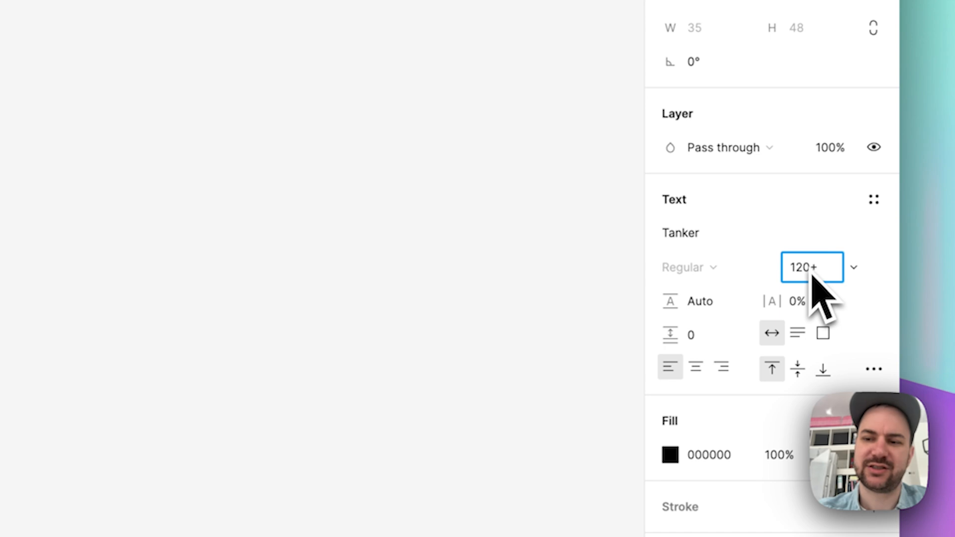
pyautogui.write('20')
pyautogui.press('Return')
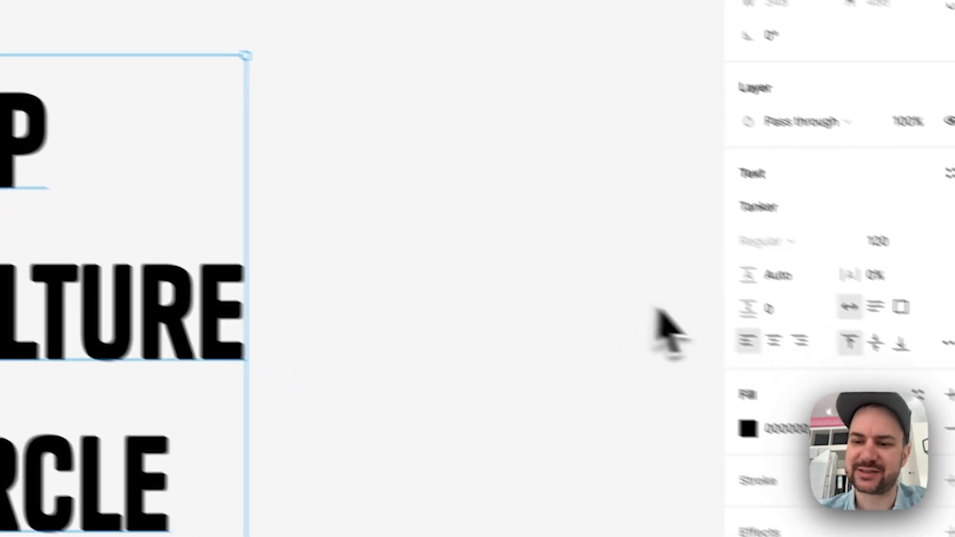
# - Tighten the line height of the Pop Culture Circle text to 80%
pyautogui.moveTo(678, 251); pyautogui.dragTo(680, 251)
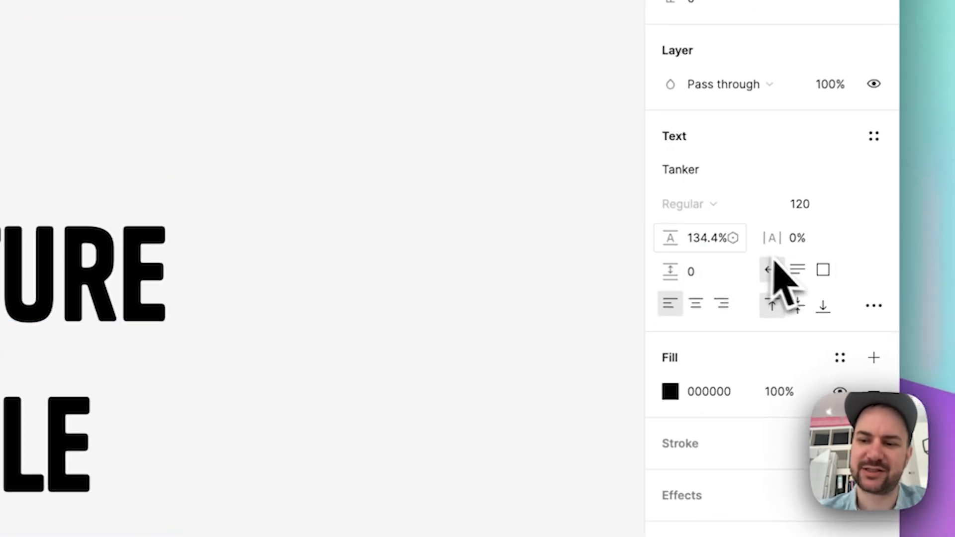
pyautogui.click(702, 251)
pyautogui.write('80')
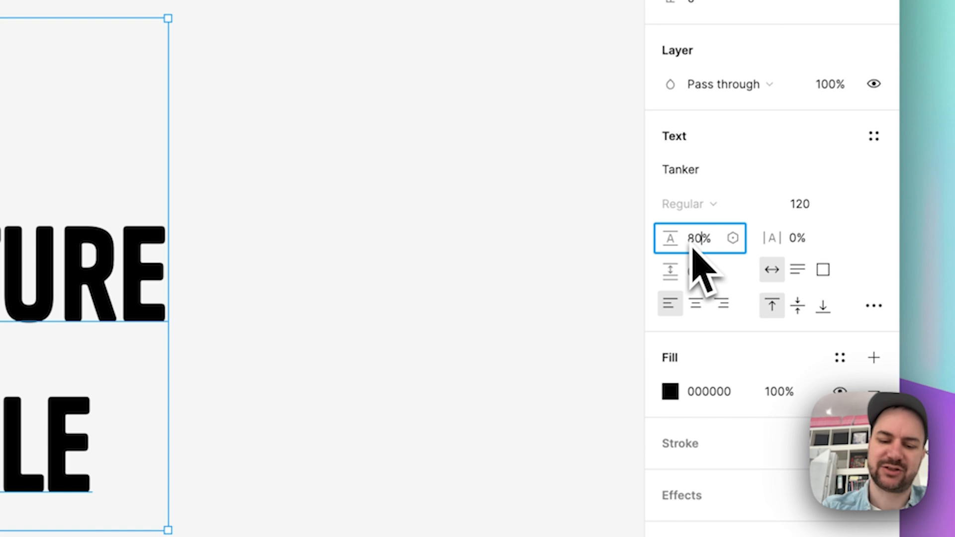
pyautogui.write('%')
pyautogui.press('Return')
# - Move the text block toward the middle of the canvas and set its letter spacing to -1%
pyautogui.click(280, 274)
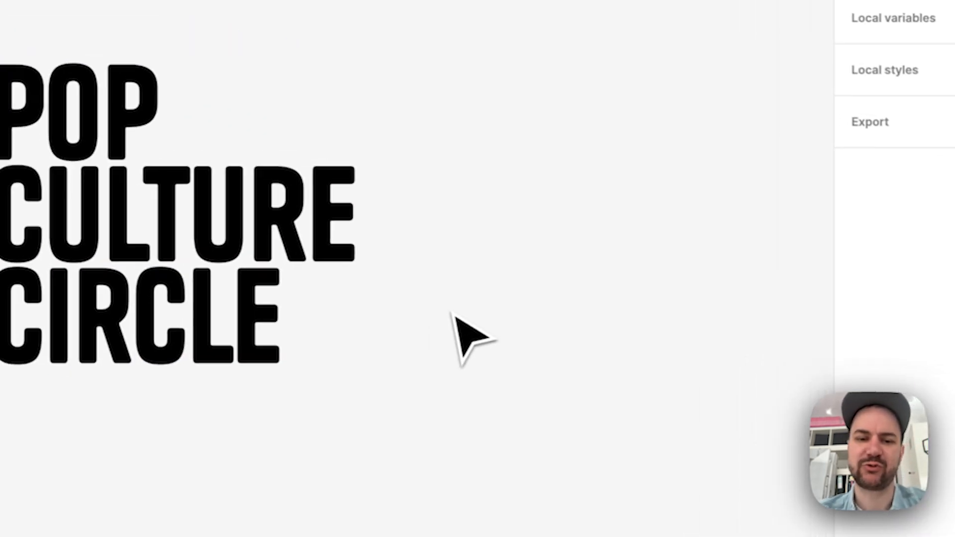
pyautogui.moveTo(351, 250); pyautogui.dragTo(458, 262)
pyautogui.click(550, 249)
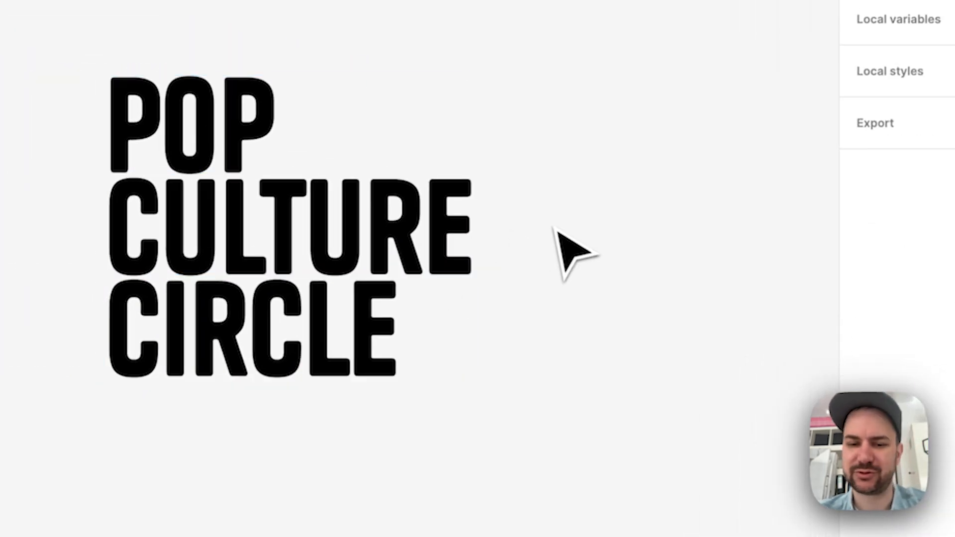
pyautogui.click(428, 224)
pyautogui.moveTo(793, 256); pyautogui.dragTo(783, 256)
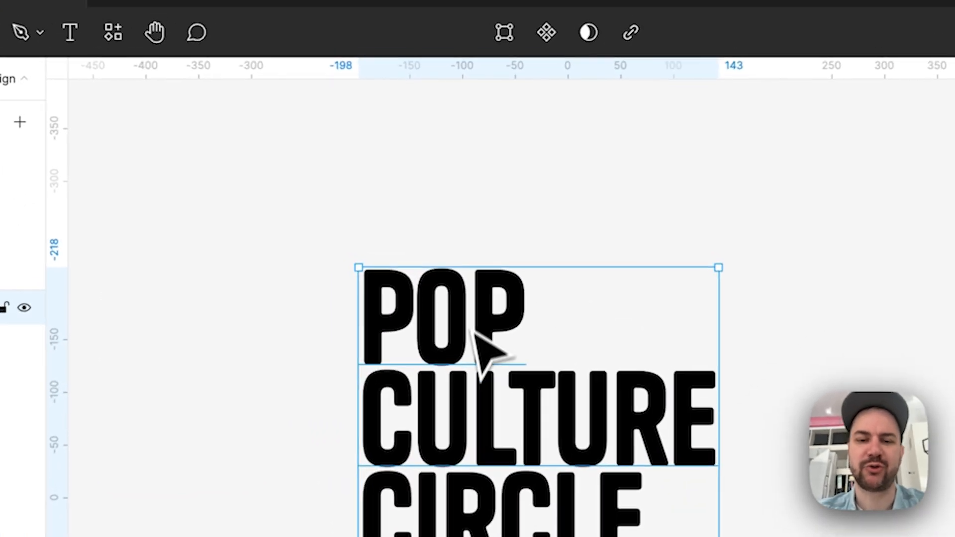
pyautogui.click(444, 151)
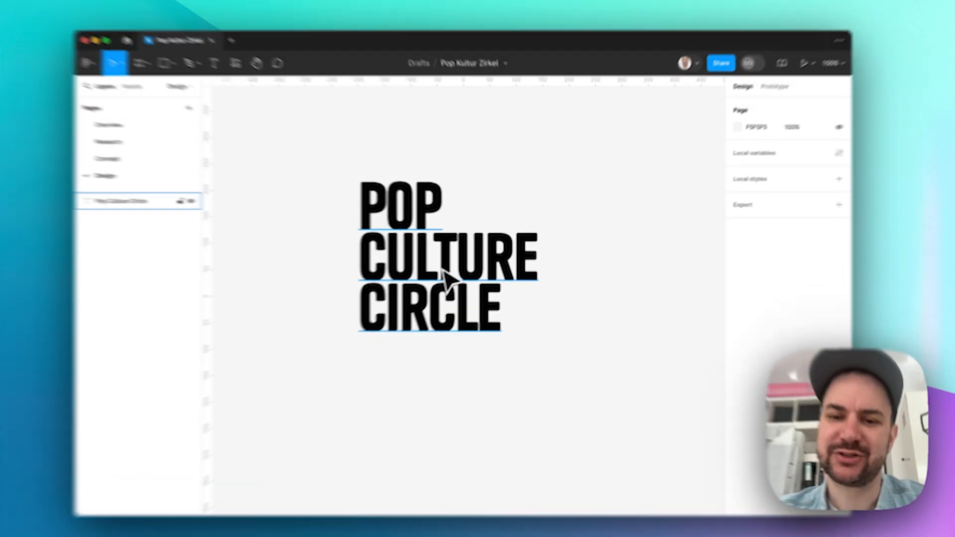
# - Reduce the font size of the word CULTURE until its line is as wide as CIRCLE
pyautogui.doubleClick(459, 264)
pyautogui.doubleClick(458, 258)
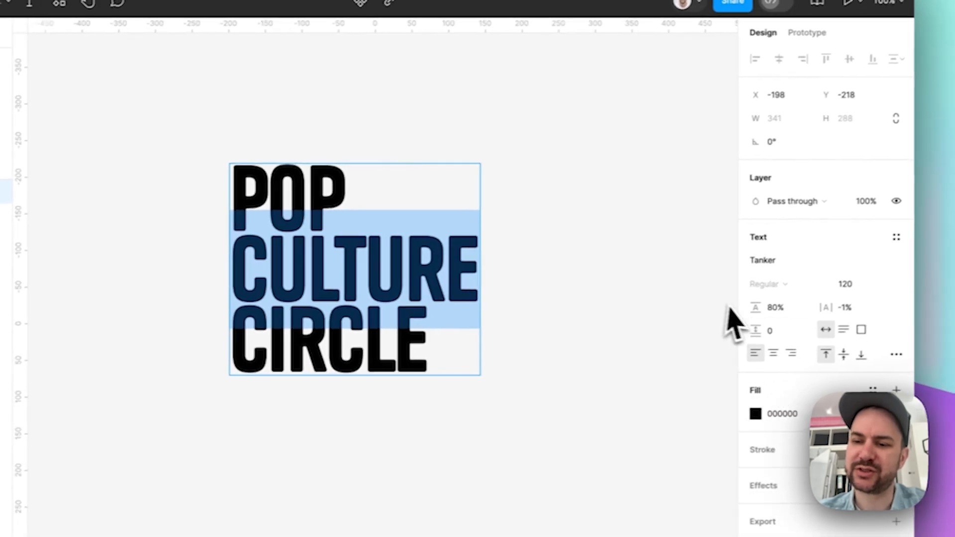
pyautogui.click(886, 287)
pyautogui.press('Down')
pyautogui.press('Down')
pyautogui.press('Down')
pyautogui.press('Down')
pyautogui.press('Down')
pyautogui.press('Down')
pyautogui.press('Down')
pyautogui.press('Down')
pyautogui.press('Down')
pyautogui.press('Down')
pyautogui.press('Down')
pyautogui.press('Down')
pyautogui.press('Down')
pyautogui.press('Down')
pyautogui.press('Down')
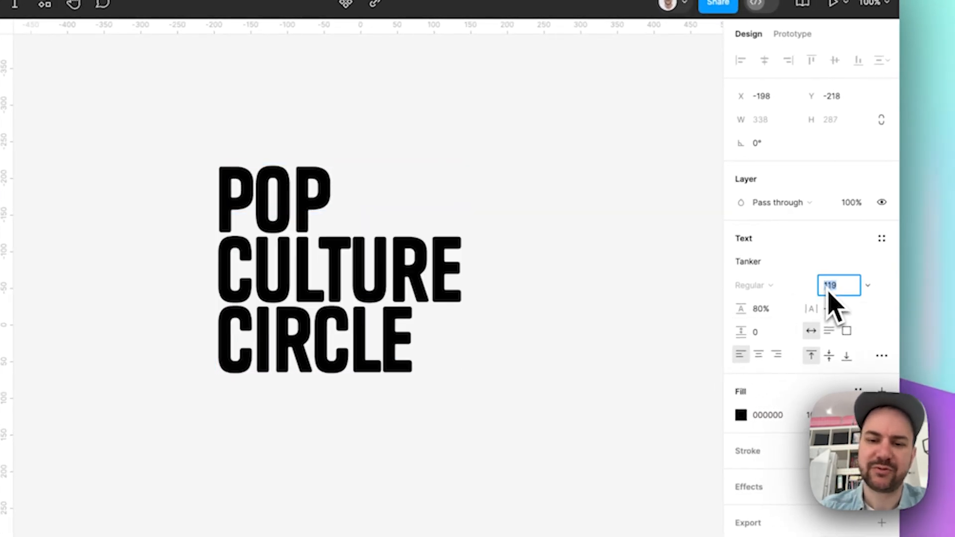
pyautogui.press('Down')
pyautogui.press('Down')
pyautogui.press('Down')
pyautogui.press('Down')
pyautogui.press('Down')
pyautogui.press('Down')
pyautogui.press('Down')
pyautogui.press('Down')
pyautogui.press('Down')
pyautogui.press('Down')
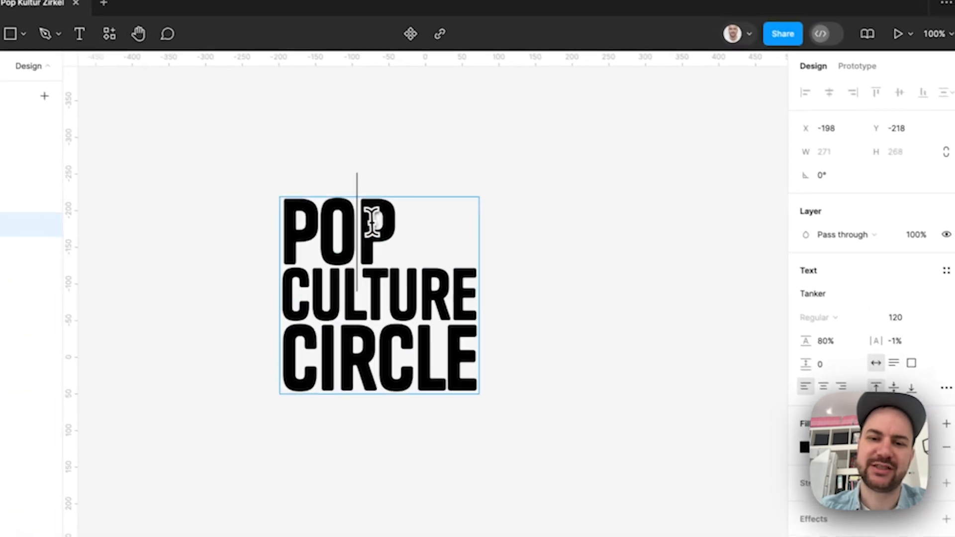
# - Try enlarging the word POP to font size 203 so it spans the full width of the text block
pyautogui.doubleClick(305, 192)
pyautogui.click(883, 313)
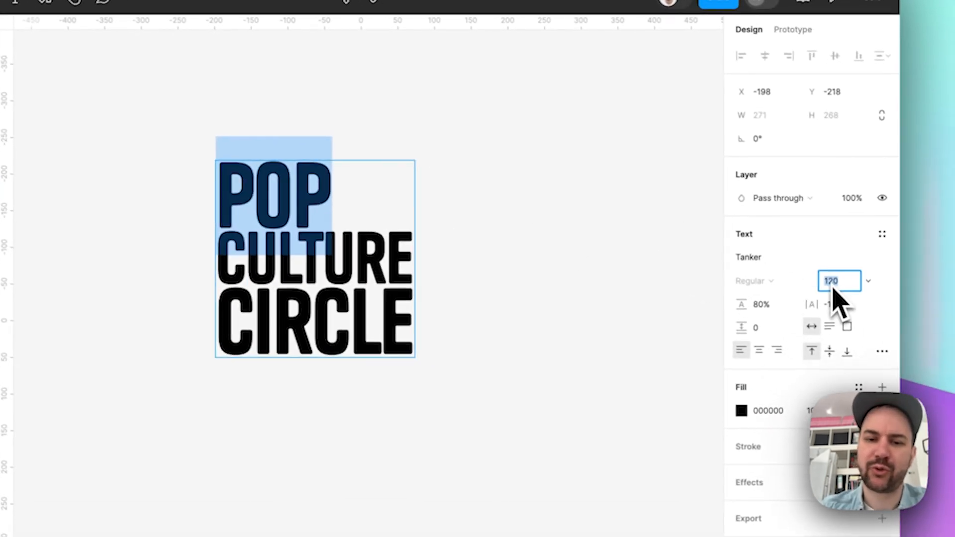
pyautogui.press('Up')
pyautogui.press('Up')
pyautogui.press('Up')
pyautogui.press('Up')
pyautogui.press('Up')
pyautogui.press('Up')
pyautogui.press('Up')
pyautogui.press('Up')
pyautogui.press('Up')
pyautogui.press('Up')
pyautogui.press('Up')
pyautogui.press('Up')
pyautogui.press('Up')
pyautogui.press('Up')
pyautogui.press('Up')
pyautogui.press('Up')
pyautogui.press('Up')
pyautogui.press('Up')
pyautogui.press('Up')
pyautogui.press('Up')
pyautogui.press('Up')
pyautogui.press('Up')
pyautogui.press('Up')
pyautogui.press('Up')
pyautogui.press('Up')
pyautogui.press('Up')
pyautogui.press('Up')
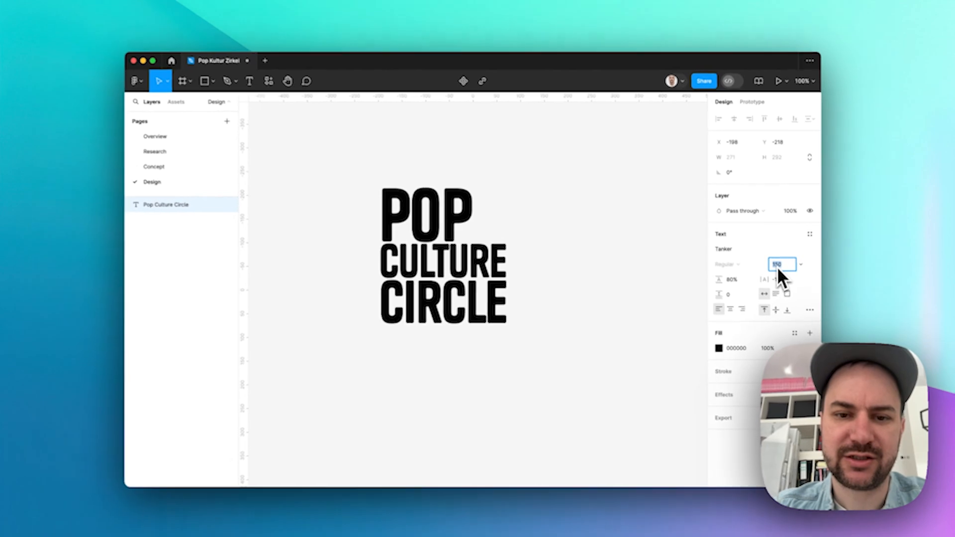
pyautogui.press('Up')
pyautogui.press('Up')
pyautogui.press('Up')
pyautogui.press('Up')
pyautogui.press('Up')
pyautogui.press('Up')
pyautogui.press('Up')
pyautogui.press('Up')
pyautogui.press('Up')
pyautogui.press('Up')
pyautogui.press('Up')
pyautogui.press('Up')
pyautogui.press('Up')
pyautogui.press('Up')
pyautogui.press('Up')
pyautogui.press('Up')
pyautogui.press('Up')
pyautogui.press('Up')
pyautogui.press('Up')
pyautogui.press('Up')
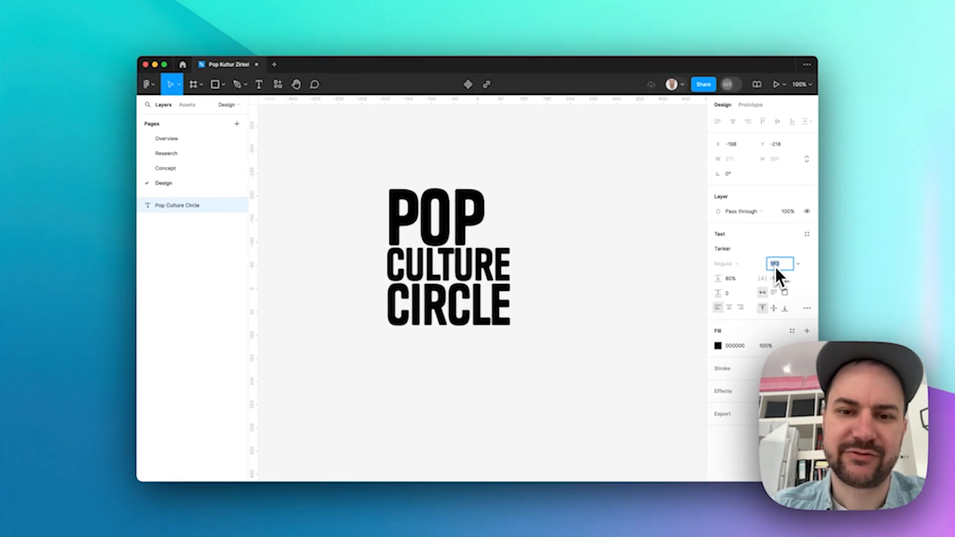
pyautogui.press('Up')
pyautogui.press('Up')
pyautogui.press('Up')
pyautogui.press('Up')
pyautogui.press('Up')
pyautogui.press('Up')
pyautogui.press('Up')
pyautogui.press('Up')
pyautogui.press('Up')
pyautogui.press('Up')
pyautogui.press('Up')
pyautogui.press('Up')
pyautogui.press('Up')
pyautogui.press('Up')
pyautogui.press('Up')
pyautogui.press('Up')
pyautogui.press('Up')
pyautogui.press('Up')
pyautogui.press('Up')
pyautogui.press('Up')
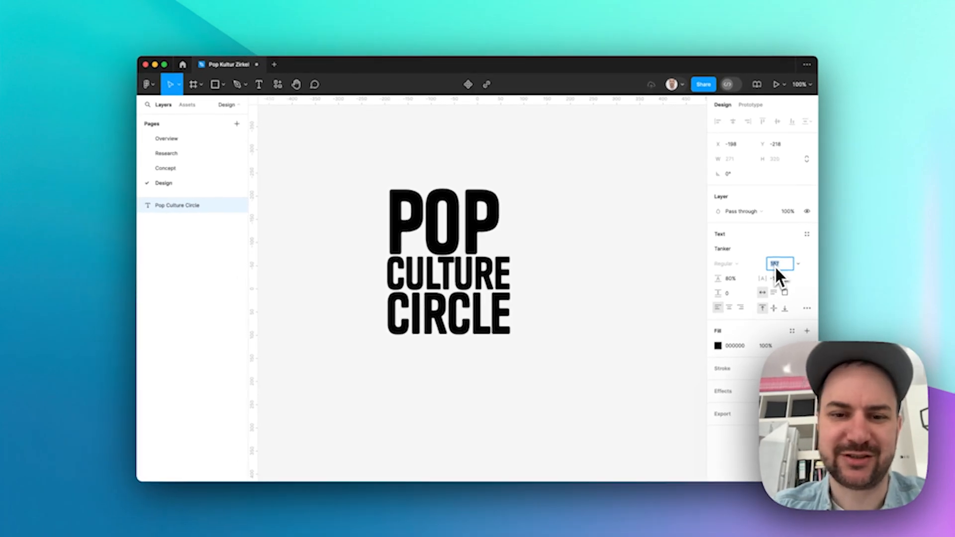
pyautogui.press('Up')
pyautogui.press('Up')
pyautogui.press('Up')
pyautogui.press('Up')
pyautogui.press('Up')
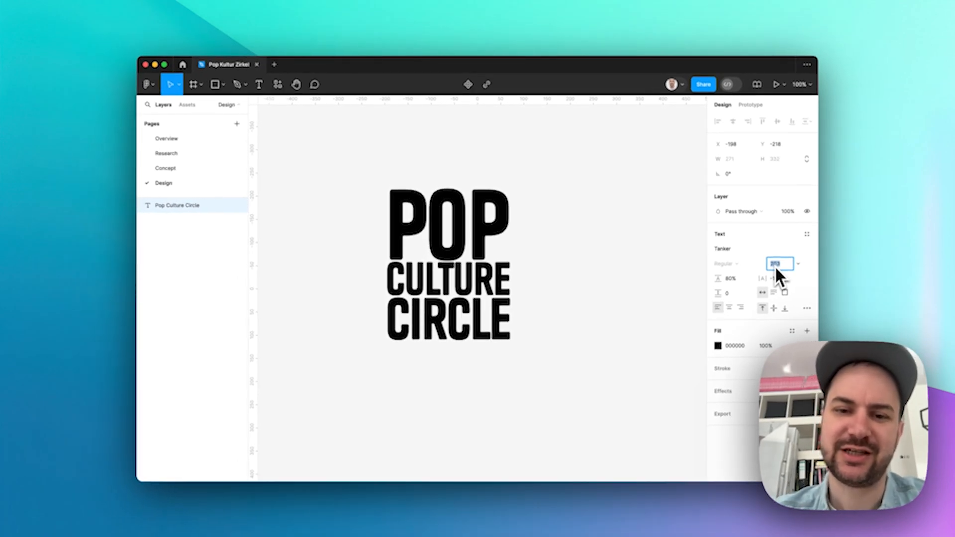
# - Set the font size of the word POP to 121
pyautogui.write('121')
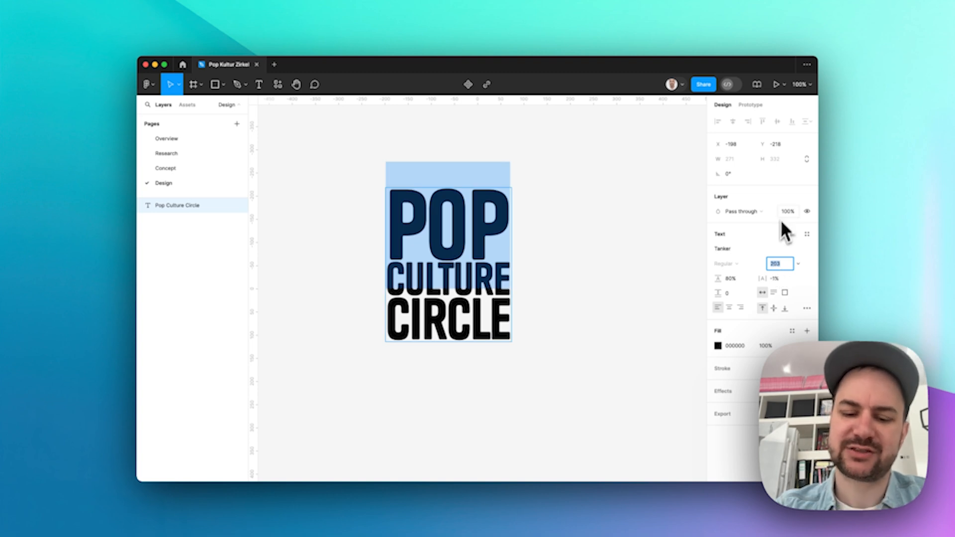
pyautogui.press('Return')
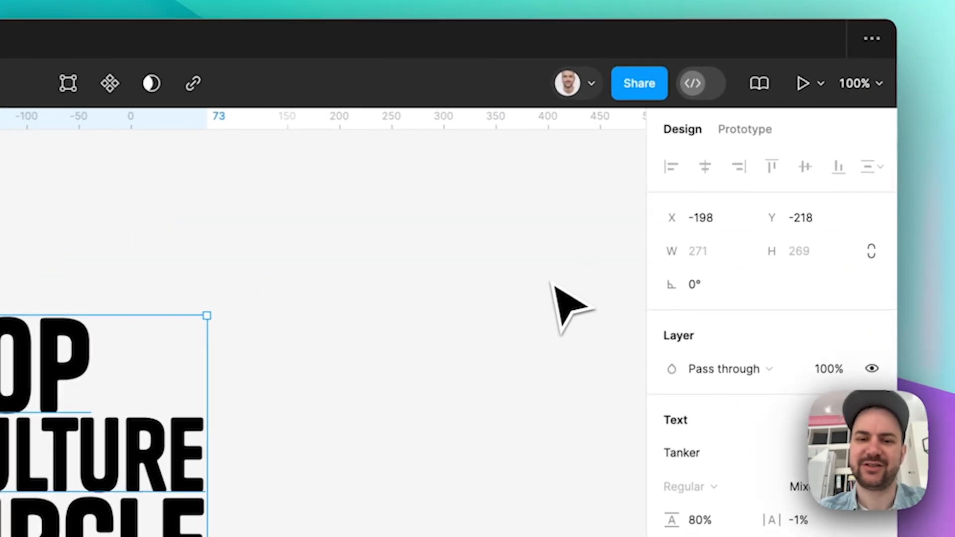
pyautogui.click(636, 206)
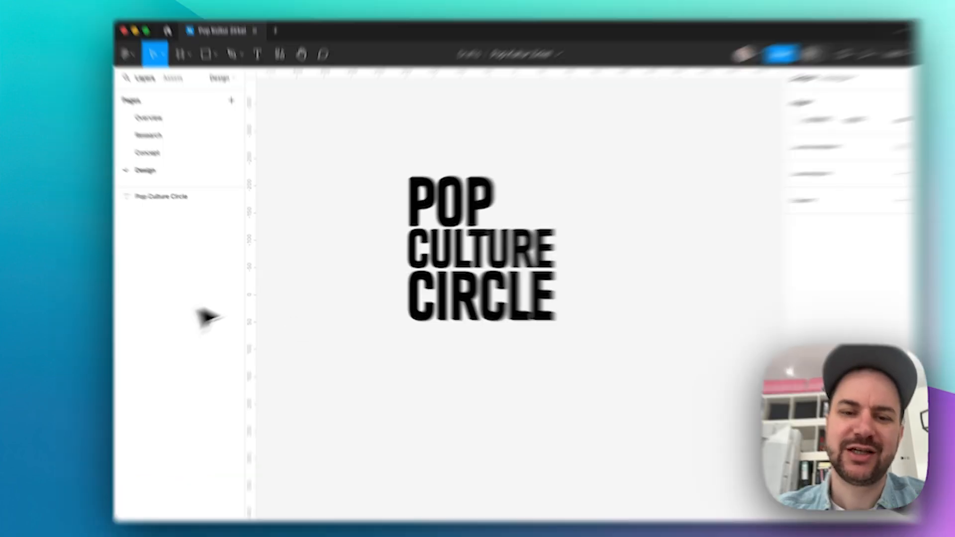
pyautogui.click(423, 257)
pyautogui.doubleClick(607, 244)
pyautogui.click(624, 246)
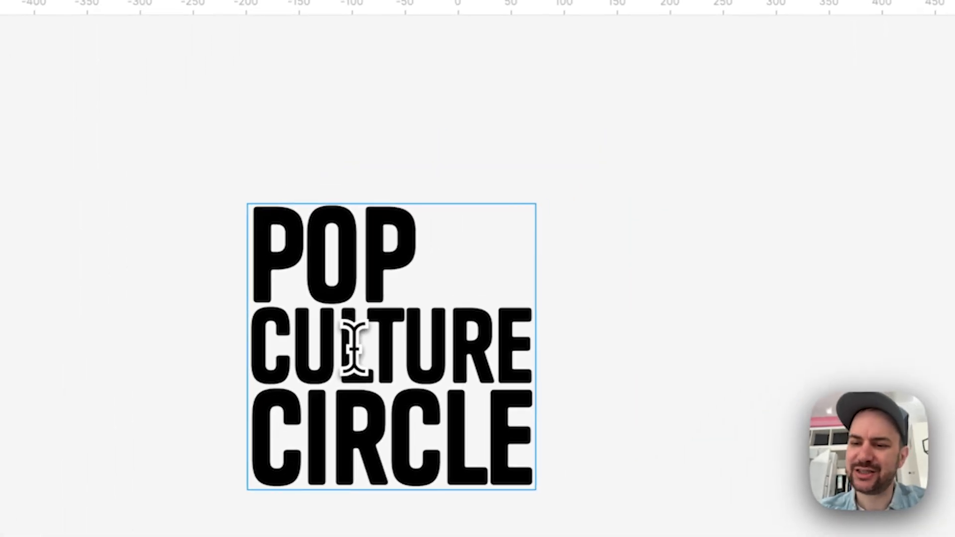
pyautogui.press('Escape')
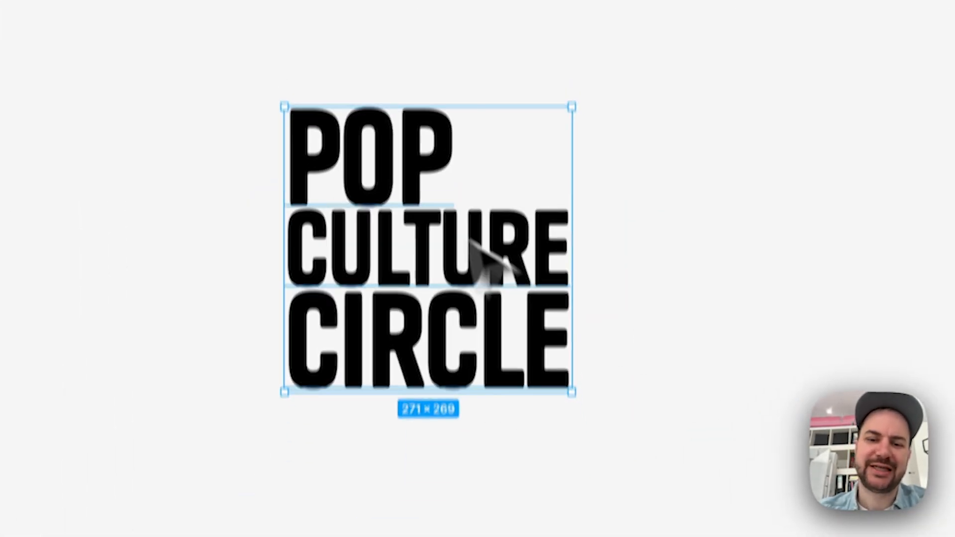
pyautogui.click(631, 362)
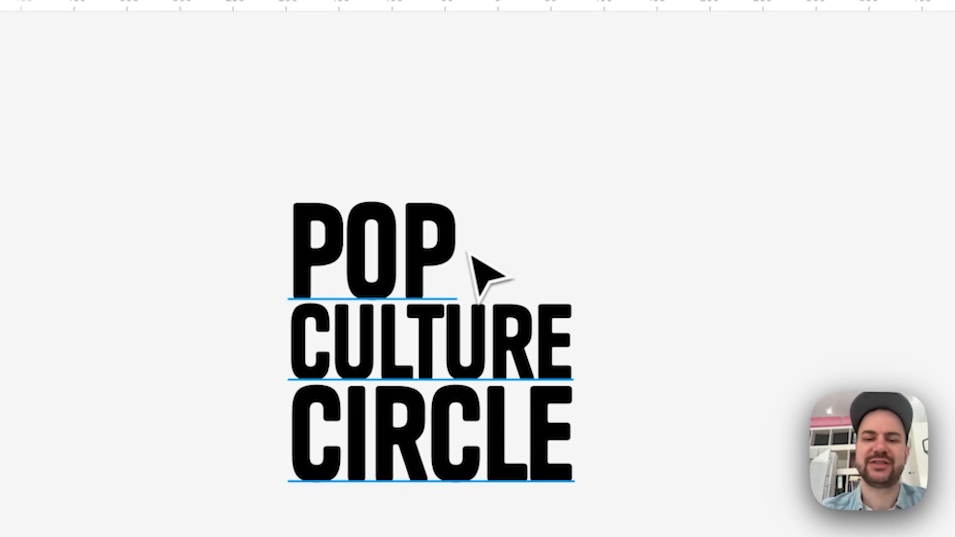
pyautogui.scroll(-5, 583, 195)
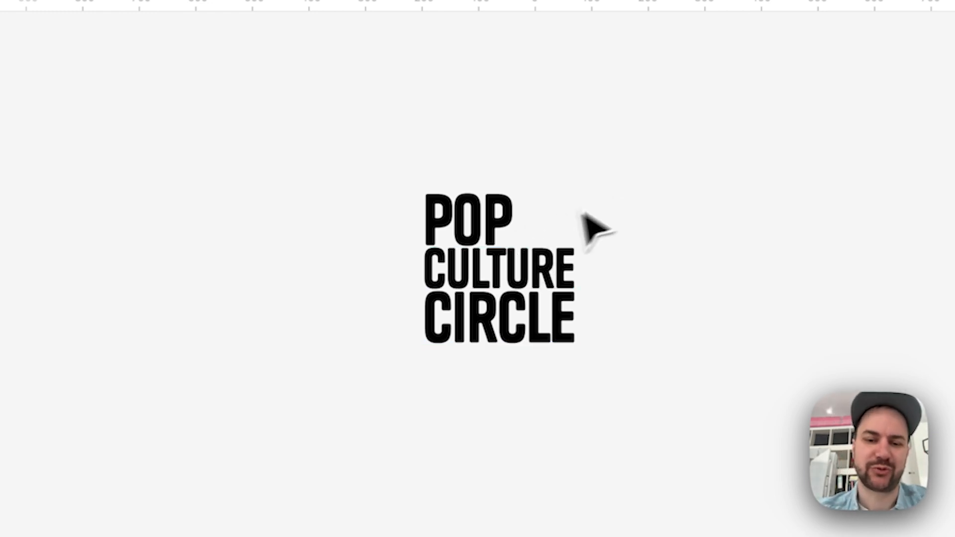
pyautogui.click(535, 288)
pyautogui.scroll(5, 536, 286)
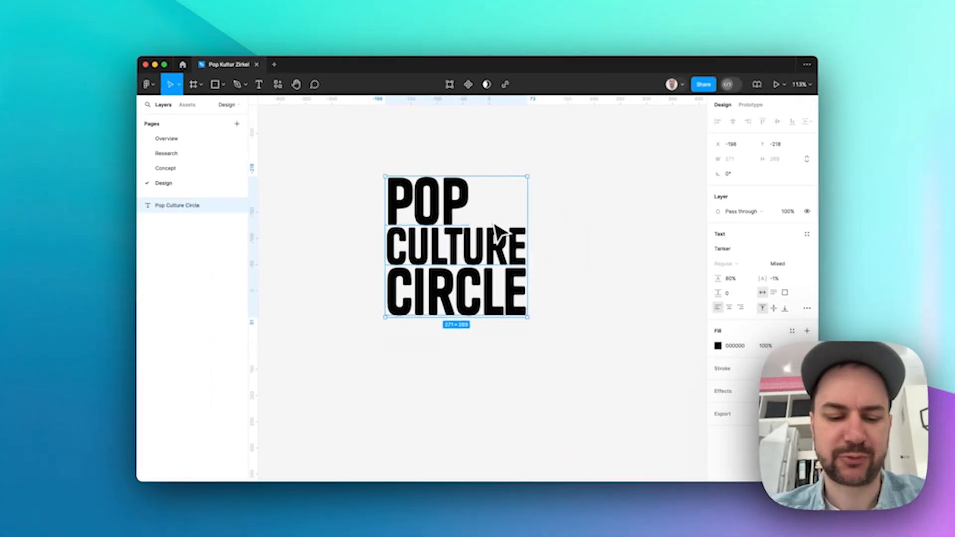
# - Draw a rectangle around the text block and set its size to 340 × 340
pyautogui.press('r')
pyautogui.moveTo(372, 159); pyautogui.dragTo(552, 334)
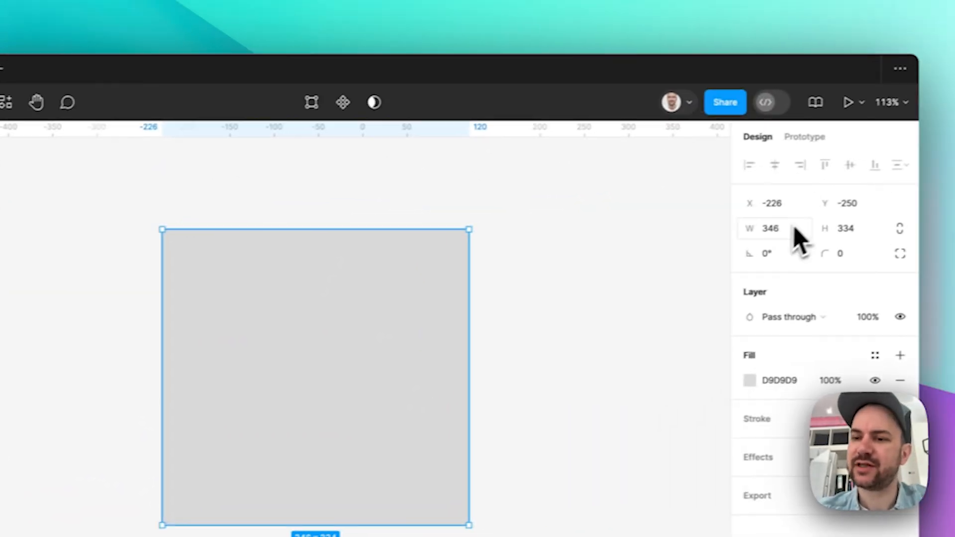
pyautogui.click(928, 35)
pyautogui.write('340')
pyautogui.press('Tab')
pyautogui.write('340')
pyautogui.press('Return')
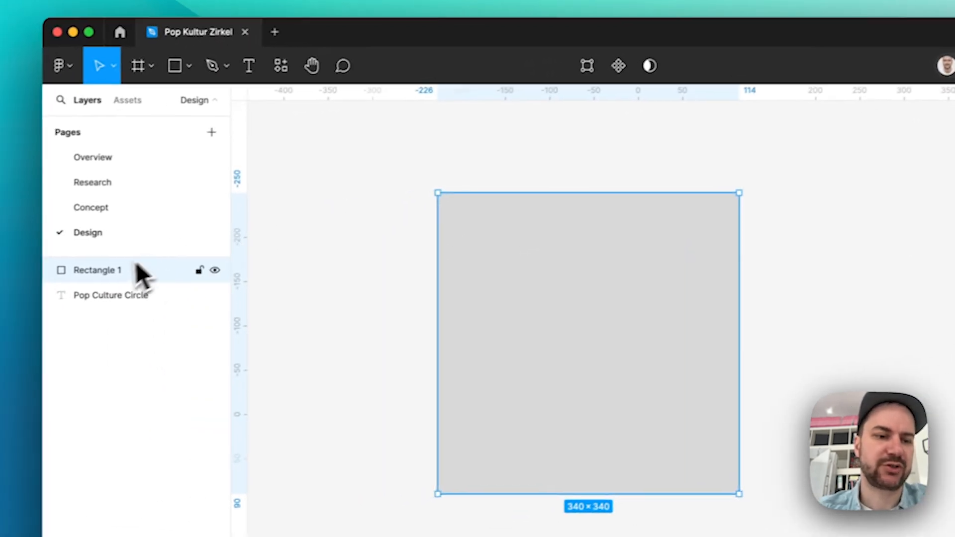
# - Place the rectangle behind the Pop Culture Circle text and centre the text on it
pyautogui.moveTo(142, 274); pyautogui.dragTo(121, 333)
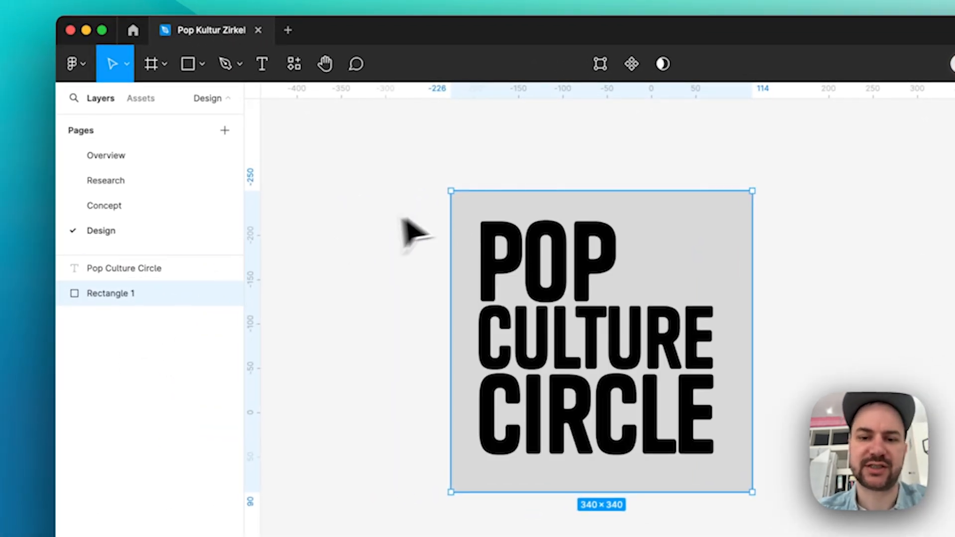
pyautogui.click(379, 228)
pyautogui.moveTo(531, 323); pyautogui.dragTo(538, 327)
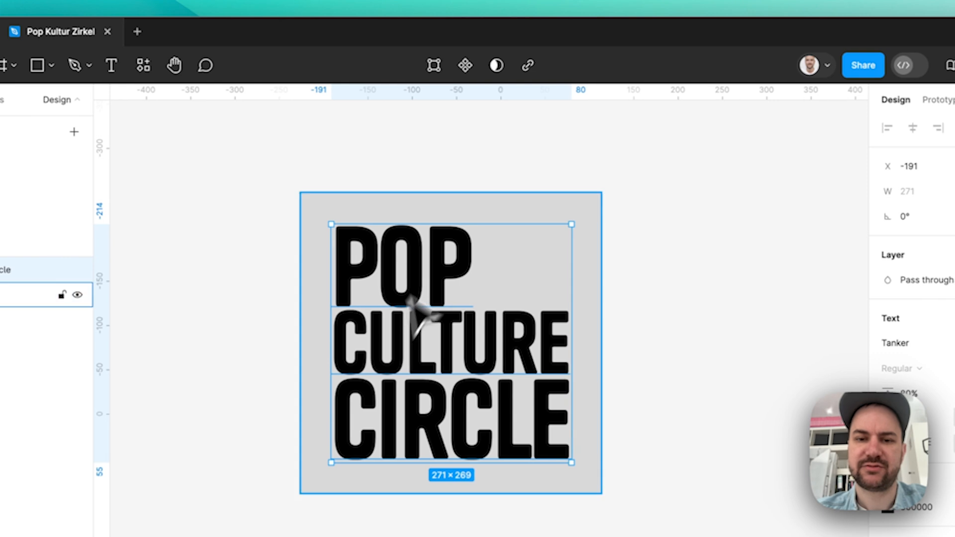
pyautogui.click(643, 171)
# - Duplicate the square background, place the copy to its right with tops aligned, and narrow it to about 138 wide
pyautogui.click(480, 209)
pyautogui.scroll(2, 480, 219)
pyautogui.hscroll(3, 480, 219)
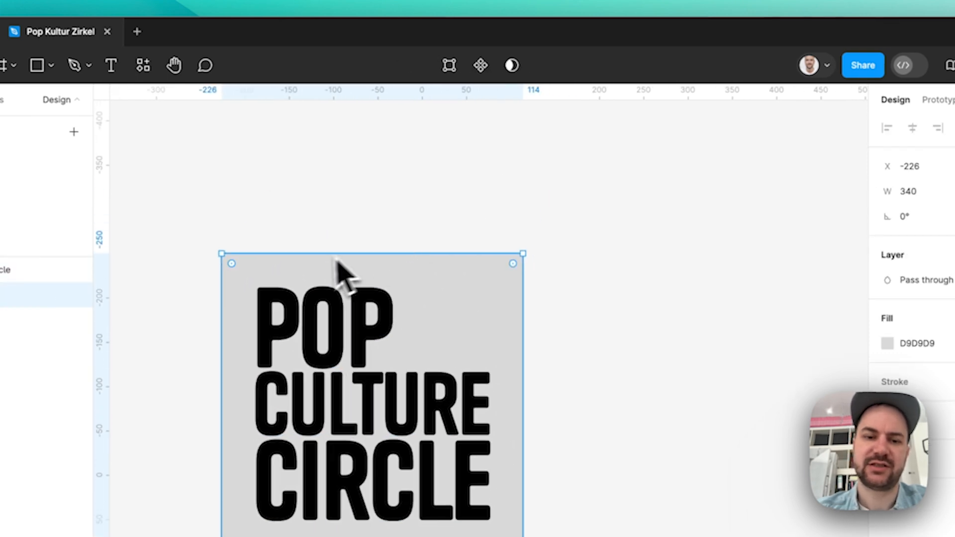
pyautogui.moveTo(311, 269); pyautogui.dragTo(476, 300)
pyautogui.hscroll(4, 653, 288)
pyautogui.scroll(1, 653, 288)
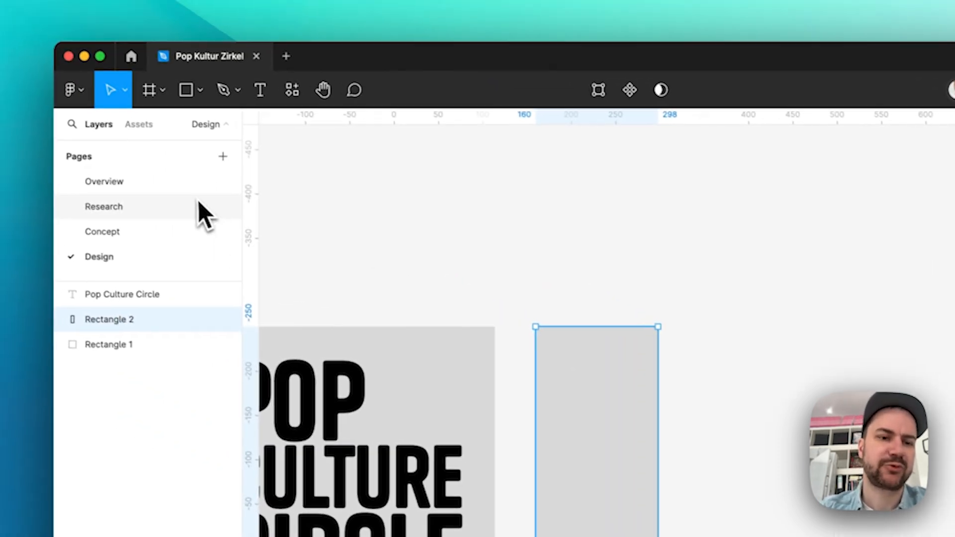
# - Examine the popcorn bag reference images on the Research page and return to the Design page
pyautogui.click(187, 205)
pyautogui.scroll(2, 600, 362)
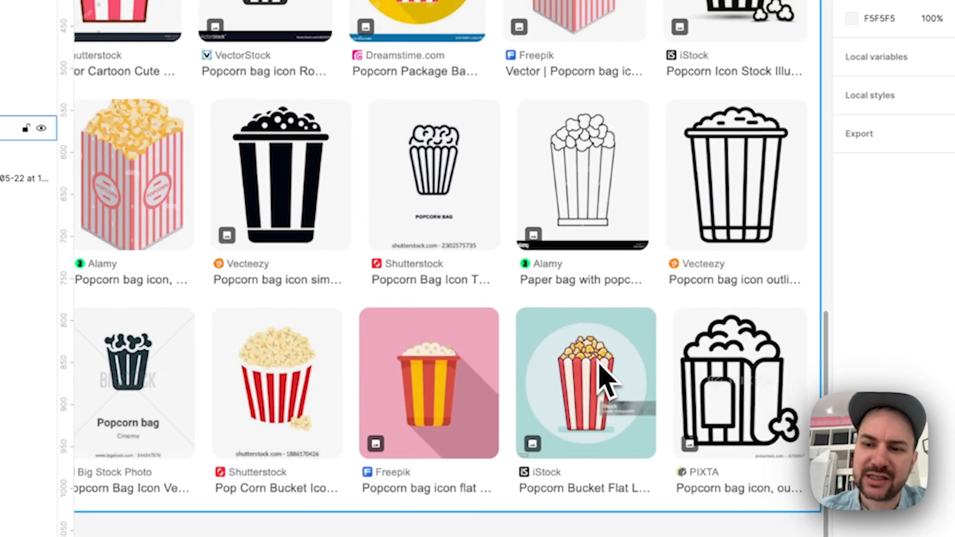
pyautogui.scroll(1, 497, 249)
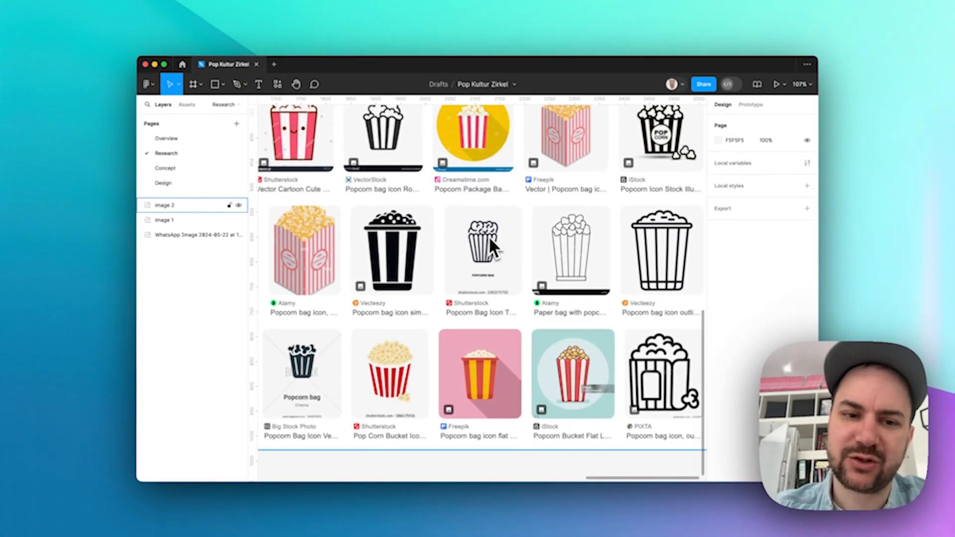
pyautogui.scroll(5, 350, 281)
pyautogui.hscroll(-1, 350, 282)
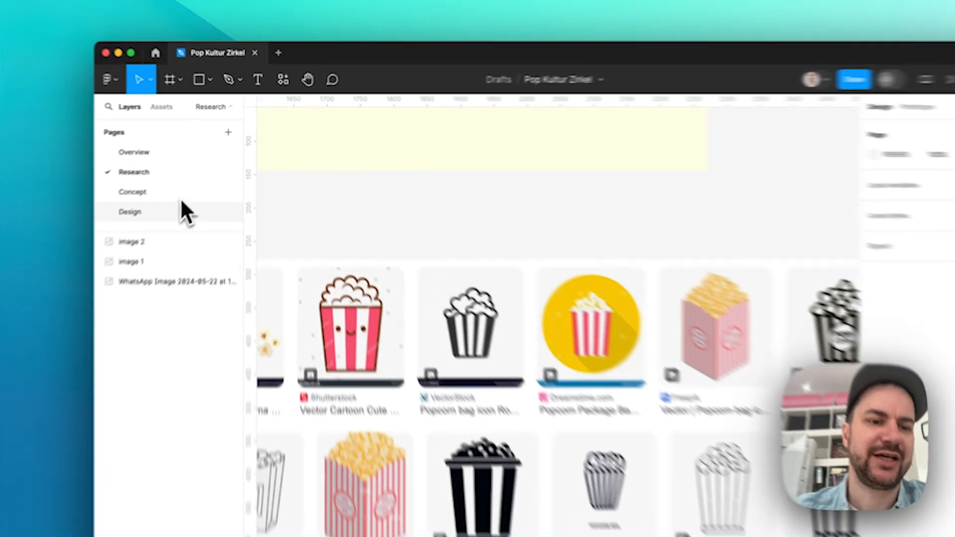
pyautogui.click(199, 183)
# - Set the radius of both upper corners of the narrow side rectangle to 100
pyautogui.moveTo(516, 339); pyautogui.dragTo(643, 337)
pyautogui.hotkey('ctrl', 'z')
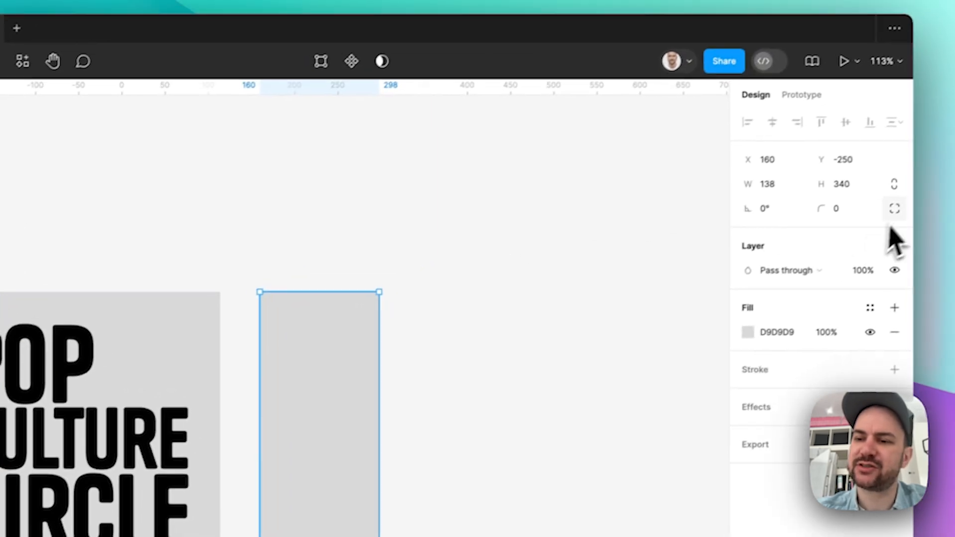
pyautogui.click(881, 213)
pyautogui.click(578, 259)
pyautogui.moveTo(548, 255); pyautogui.dragTo(805, 213)
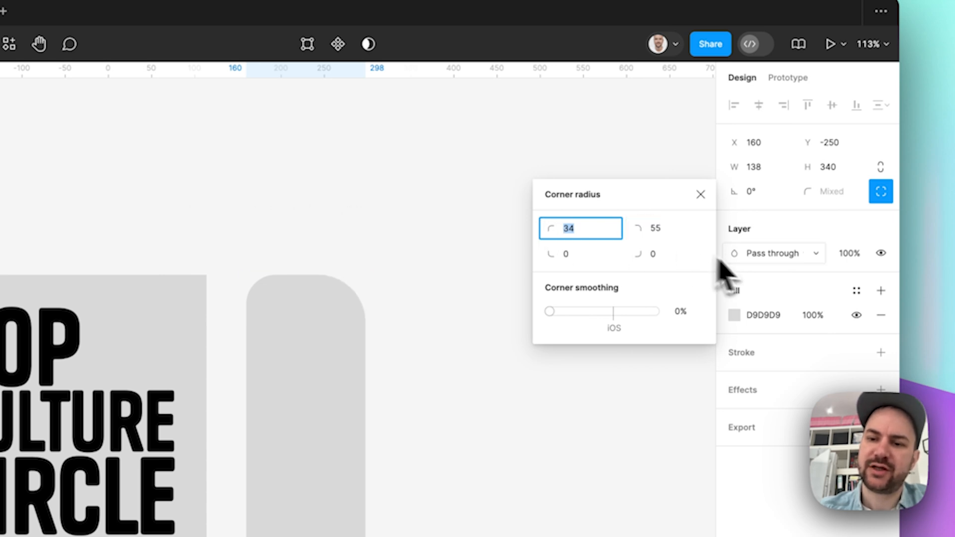
pyautogui.write('100')
pyautogui.press('Tab')
pyautogui.write('100')
pyautogui.press('Tab')
pyautogui.click(453, 295)
pyautogui.click(410, 304)
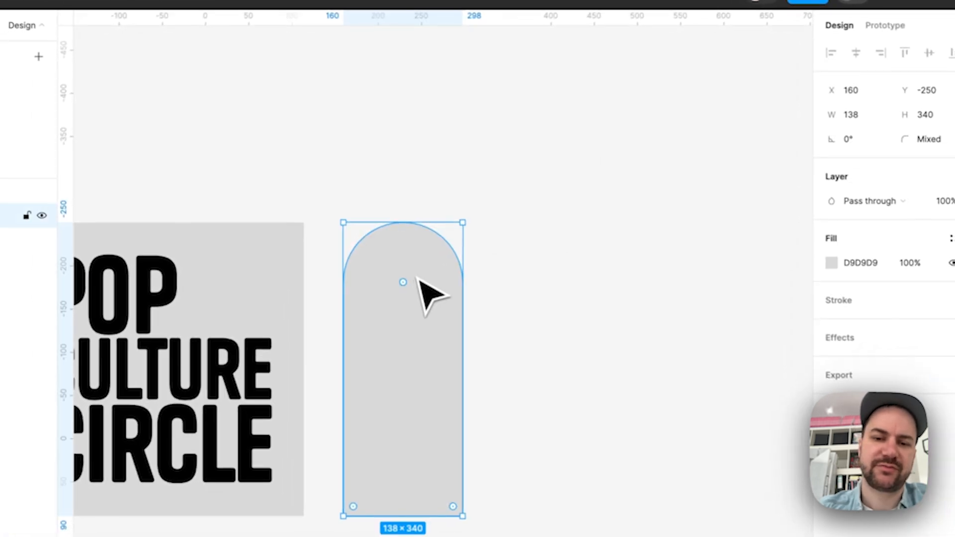
# - Extend the rounded panel upward to a height of about 369 and add two copies edge to edge on its right
pyautogui.moveTo(390, 239); pyautogui.dragTo(388, 205)
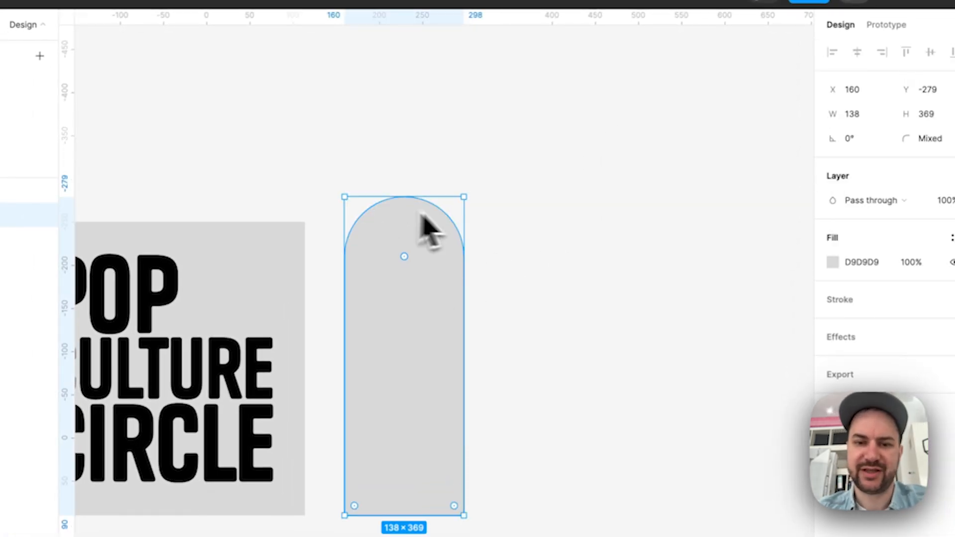
pyautogui.moveTo(373, 306); pyautogui.dragTo(619, 313)
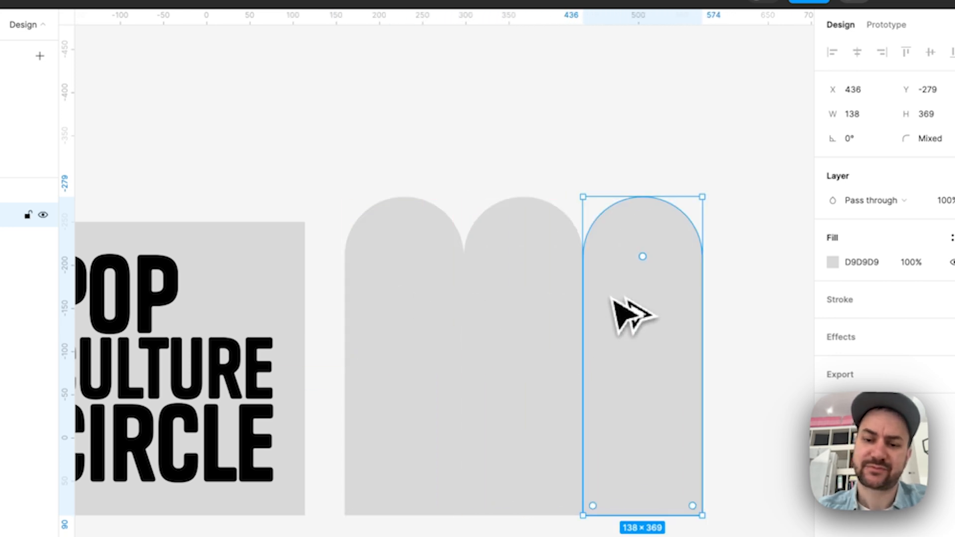
pyautogui.click(569, 166)
# - Unite the three rounded panels into one scalloped shape and set its width to 340
pyautogui.scroll(-2, 570, 167)
pyautogui.moveTo(386, 177); pyautogui.dragTo(652, 371)
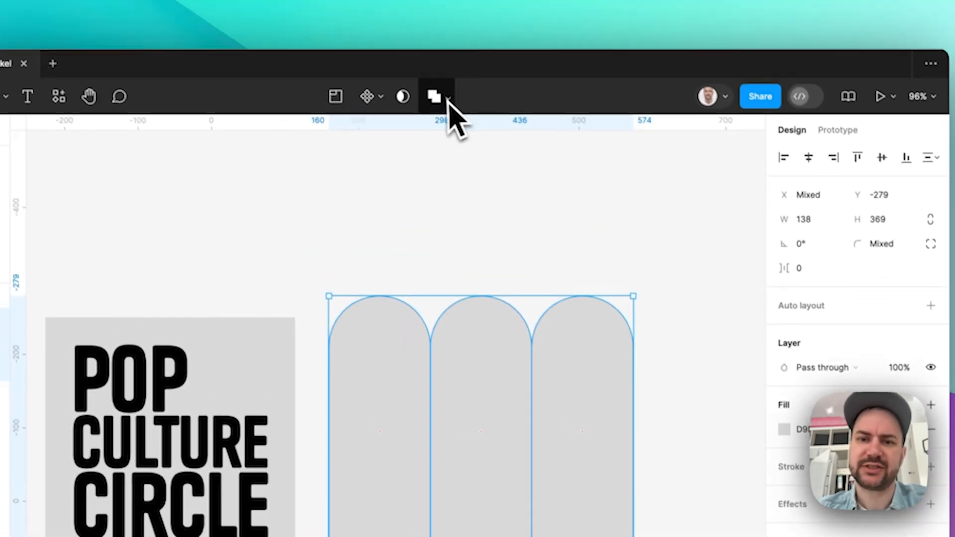
pyautogui.click(401, 39)
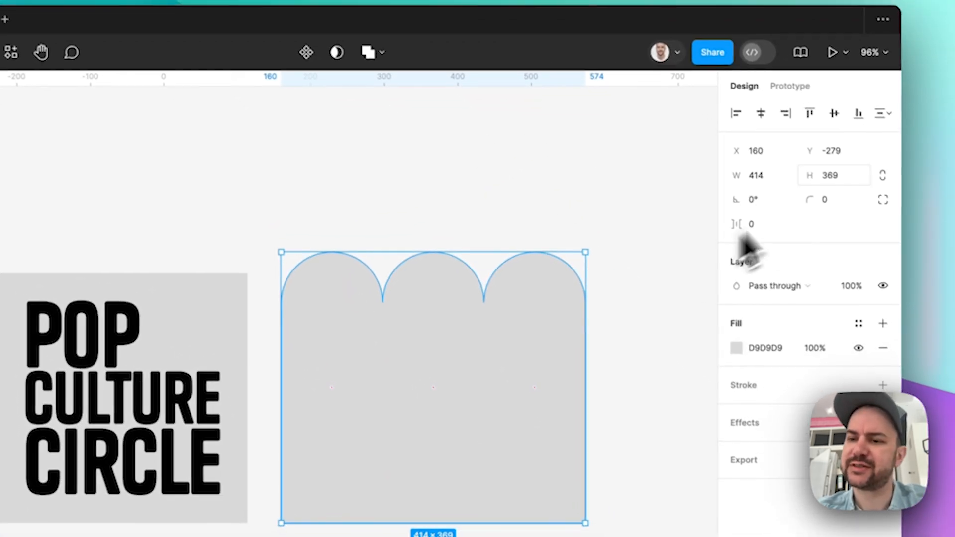
pyautogui.click(769, 178)
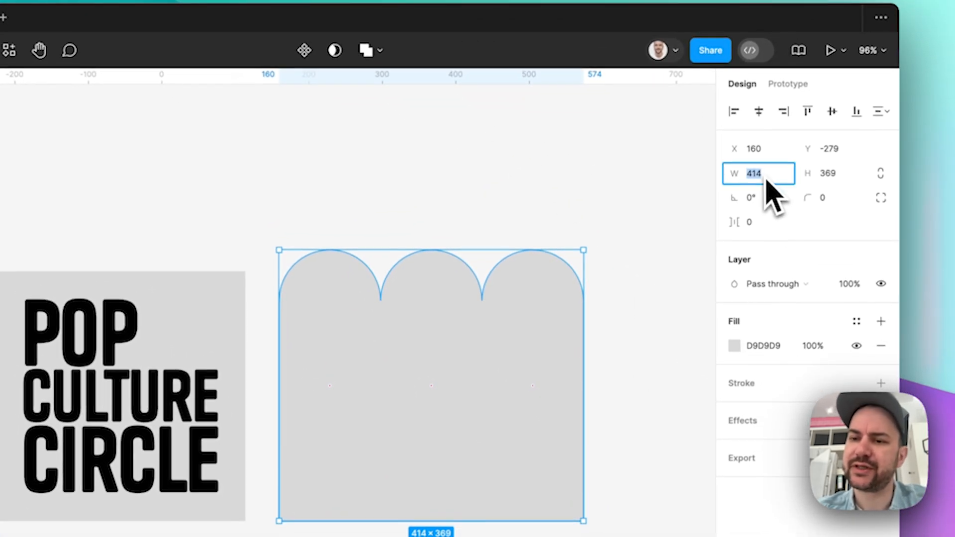
pyautogui.write('340')
pyautogui.press('Return')
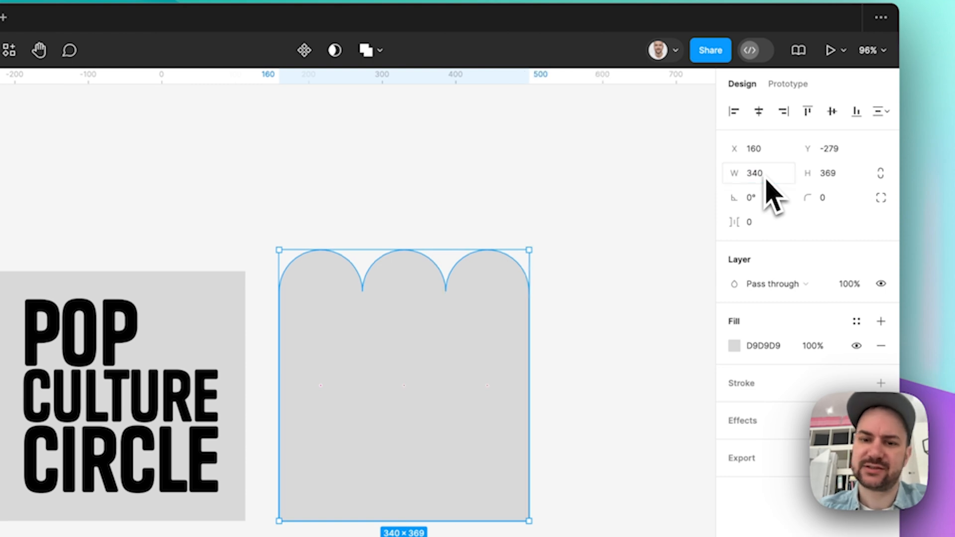
pyautogui.click(604, 178)
# - Lower the upper edge of the scalloped shape to a height of about 360
pyautogui.scroll(-2, 540, 278)
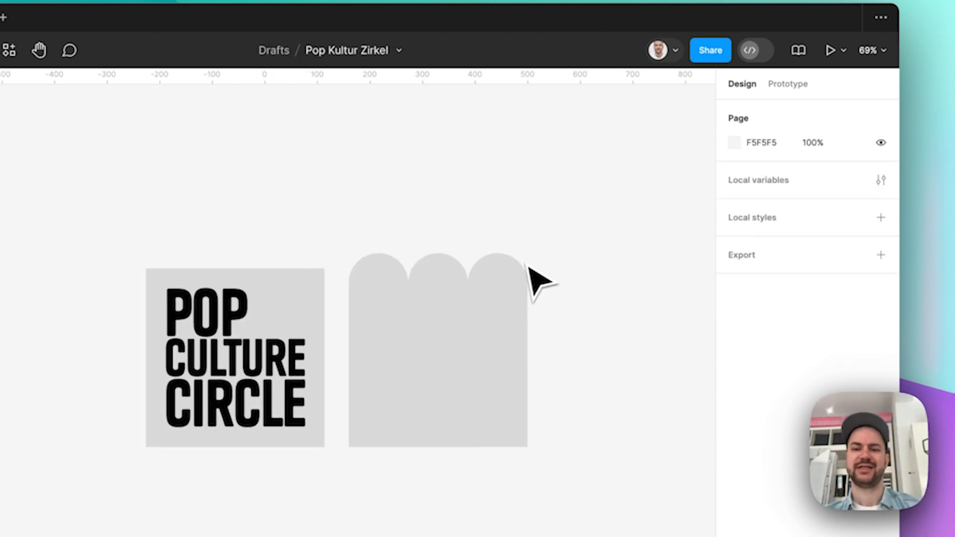
pyautogui.click(512, 287)
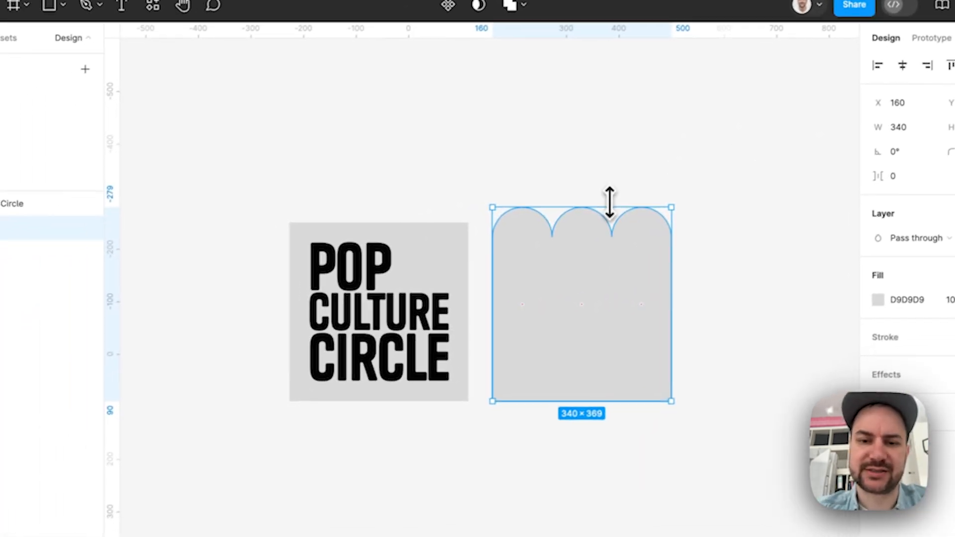
pyautogui.click(609, 172)
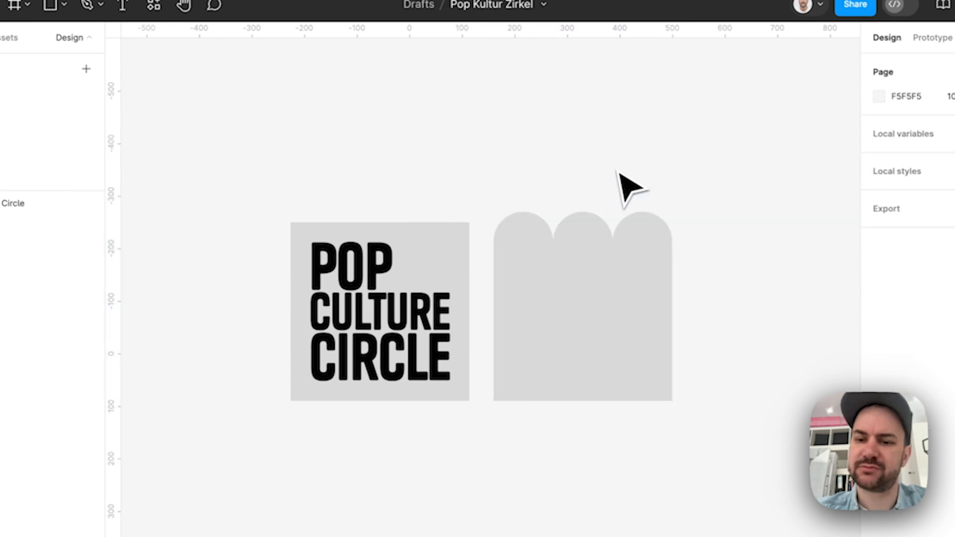
# - Subtract the Pop Culture Circle text from the square behind it so the lettering is cut out
pyautogui.moveTo(335, 192); pyautogui.dragTo(433, 392)
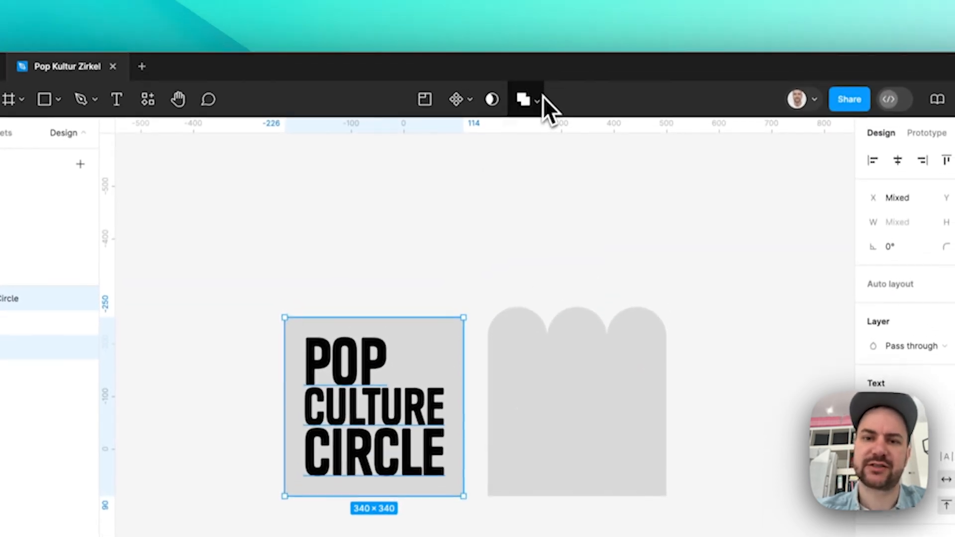
pyautogui.click(544, 100)
pyautogui.click(529, 158)
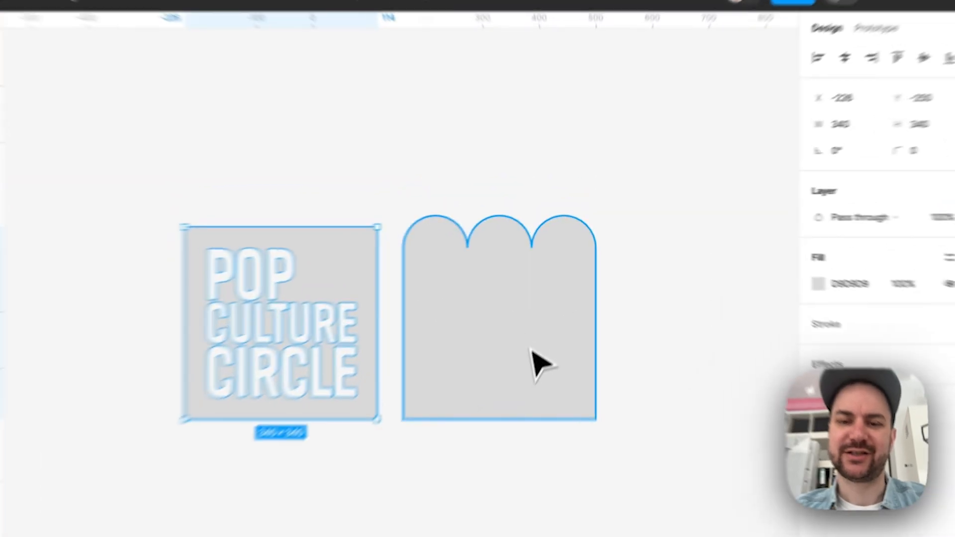
pyautogui.click(558, 291)
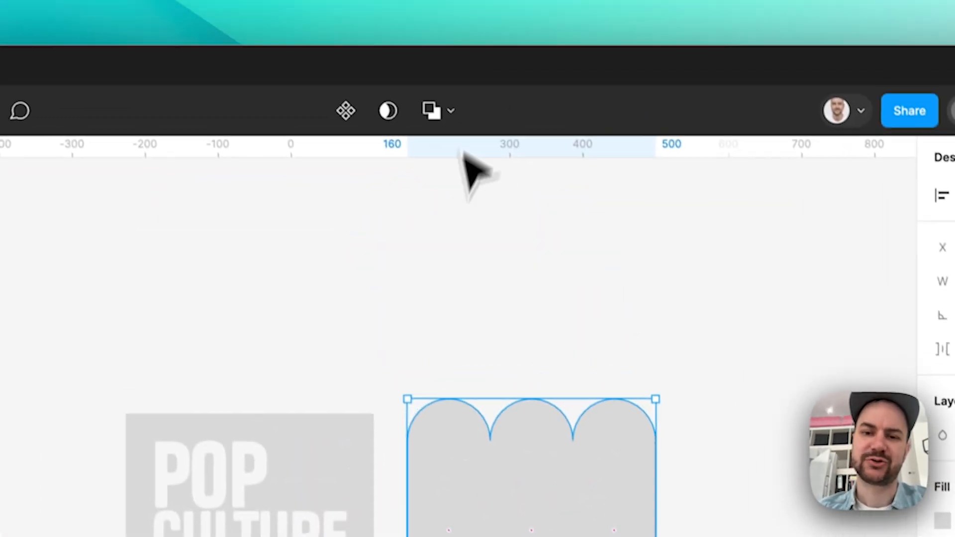
pyautogui.click(394, 54)
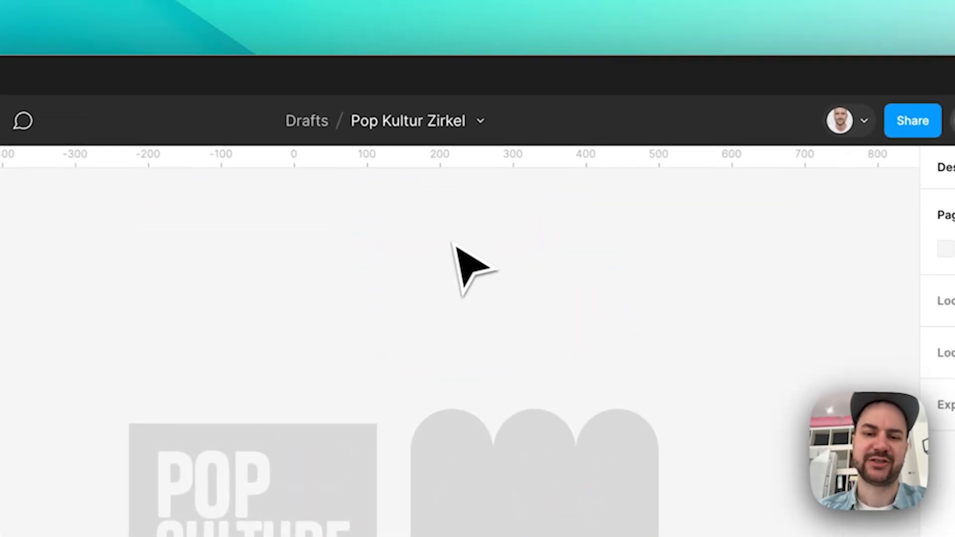
pyautogui.scroll(-5, 393, 53)
pyautogui.scroll(5, 454, 245)
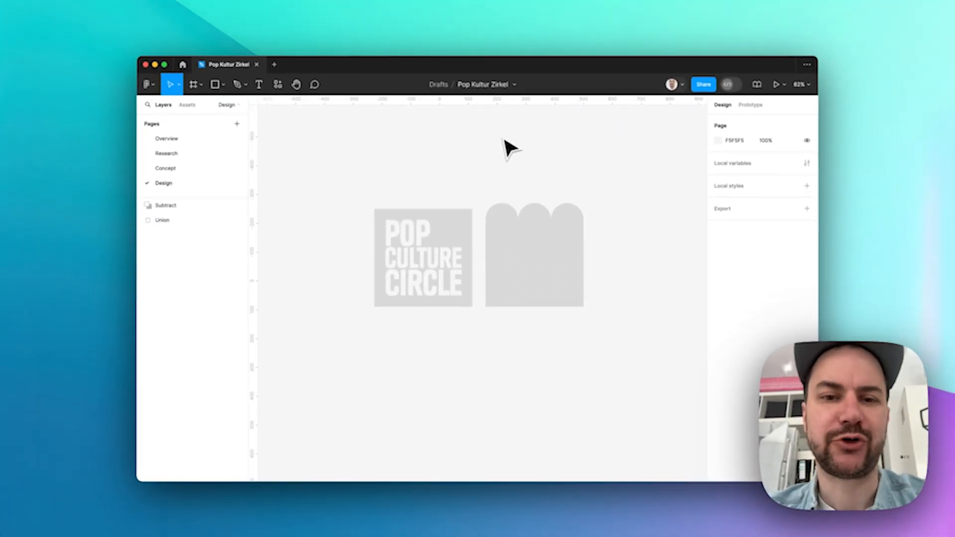
# - Set the fill of both the lettered square and the scalloped shape to black, 000000
pyautogui.moveTo(422, 153); pyautogui.dragTo(615, 313)
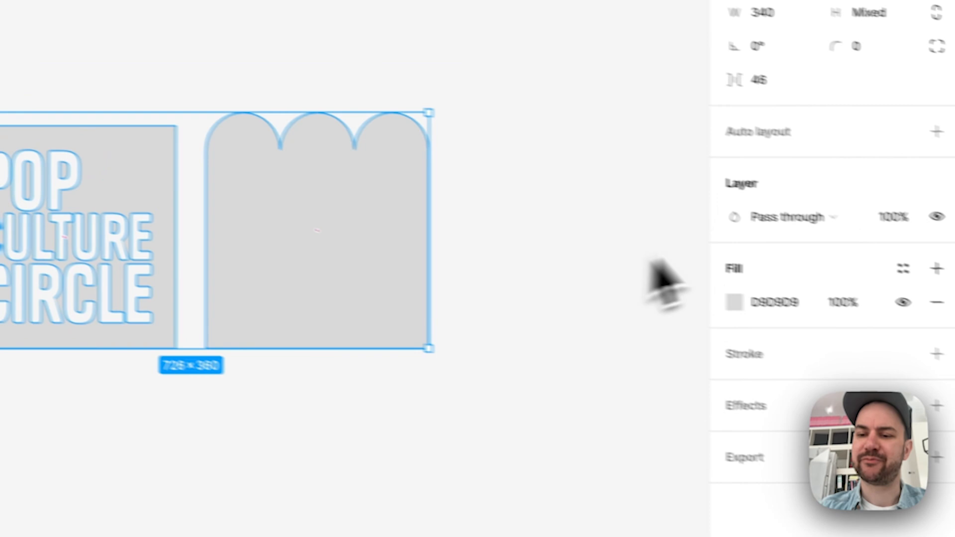
pyautogui.click(739, 289)
pyautogui.doubleClick(720, 310)
pyautogui.write('0')
pyautogui.press('Return')
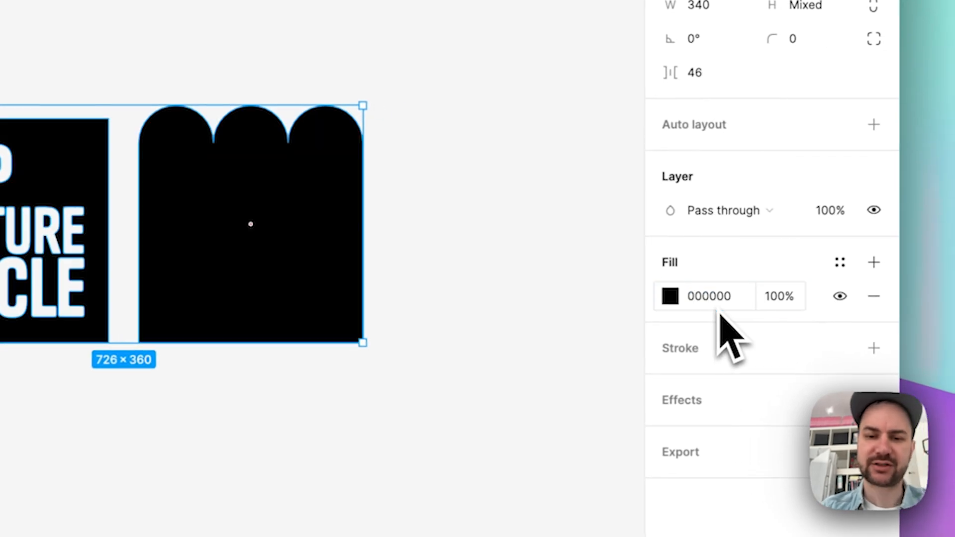
pyautogui.click(554, 285)
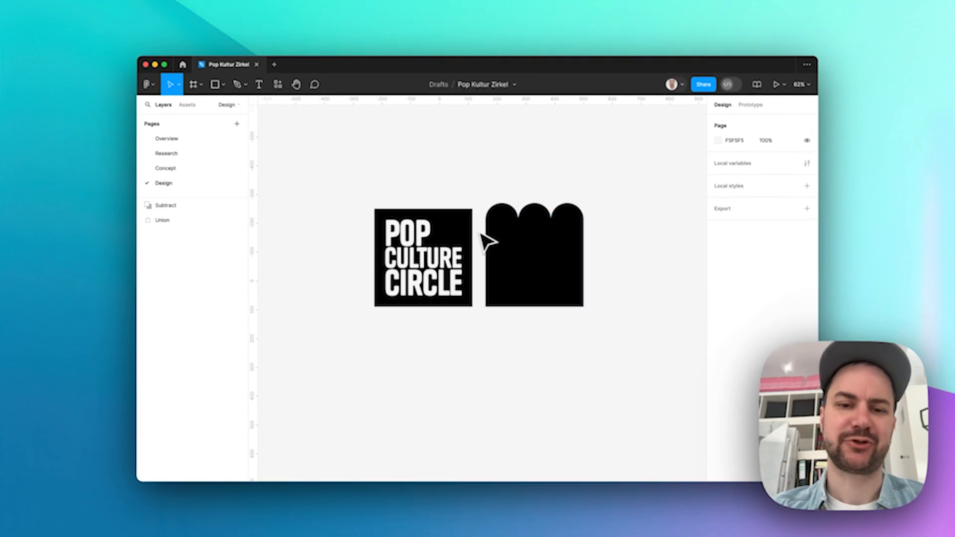
# - Duplicate the lettered square and the scalloped shape together and place the copies straight below the originals
pyautogui.scroll(-3, 488, 241)
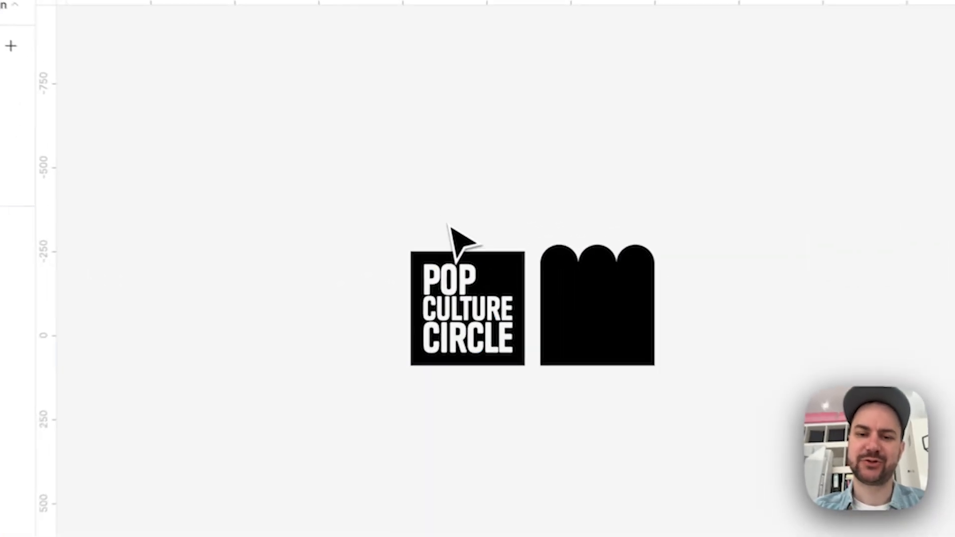
pyautogui.click(465, 262)
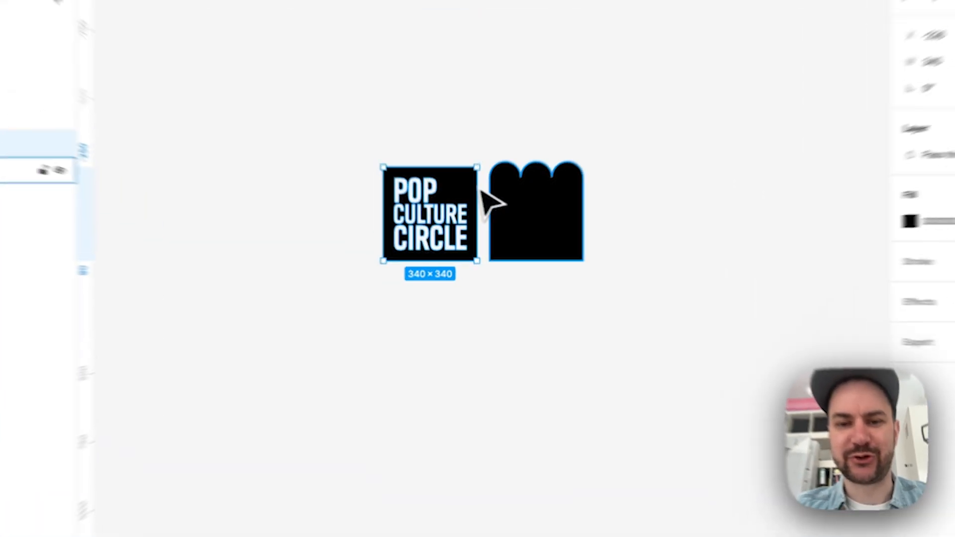
pyautogui.keyDown('shift'); pyautogui.click(487, 233); pyautogui.keyUp('shift')
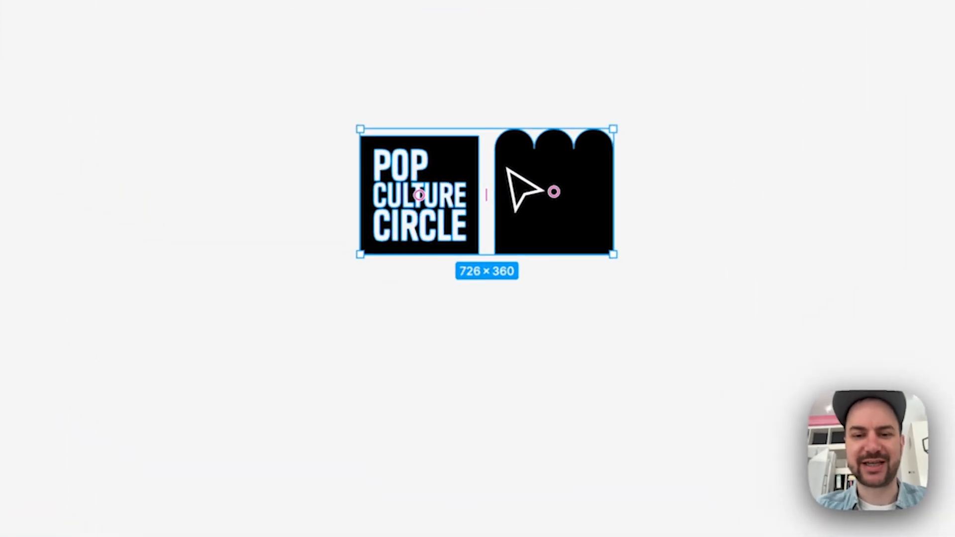
pyautogui.moveTo(488, 233); pyautogui.dragTo(487, 336)
# - Rotate the copied square 45° counterclockwise and the copied scalloped shape 45° clockwise, and move the latter right so the two no longer overlap
pyautogui.click(457, 437)
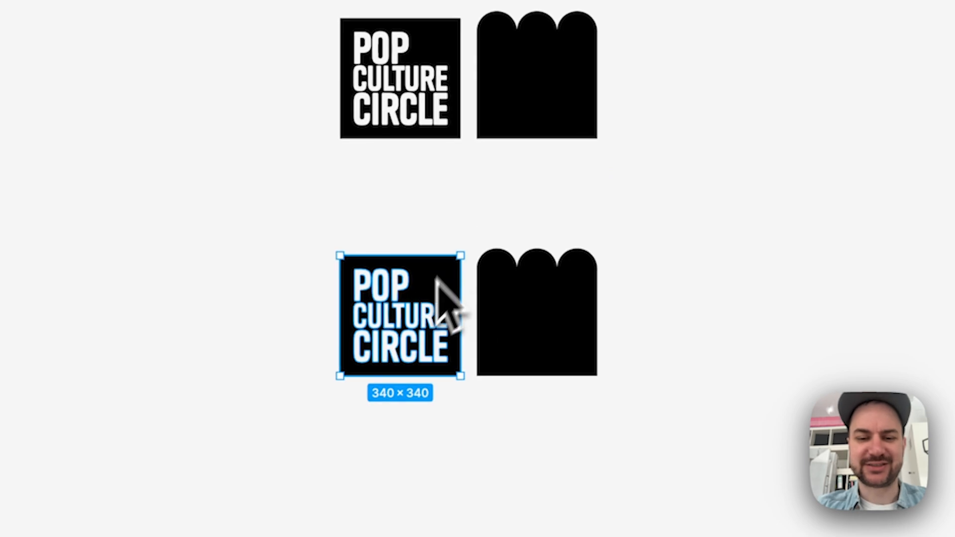
pyautogui.moveTo(483, 254); pyautogui.dragTo(390, 215)
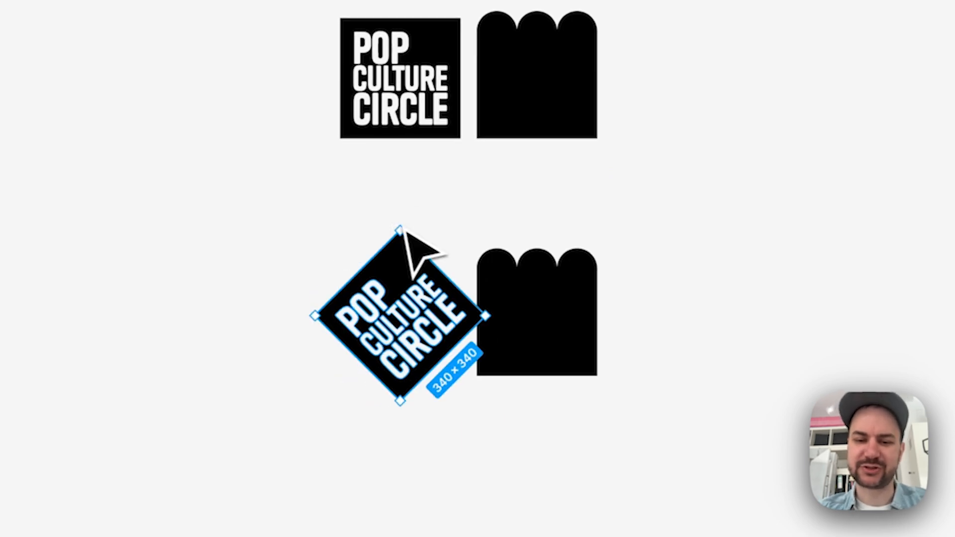
pyautogui.click(567, 281)
pyautogui.moveTo(619, 241); pyautogui.dragTo(650, 305)
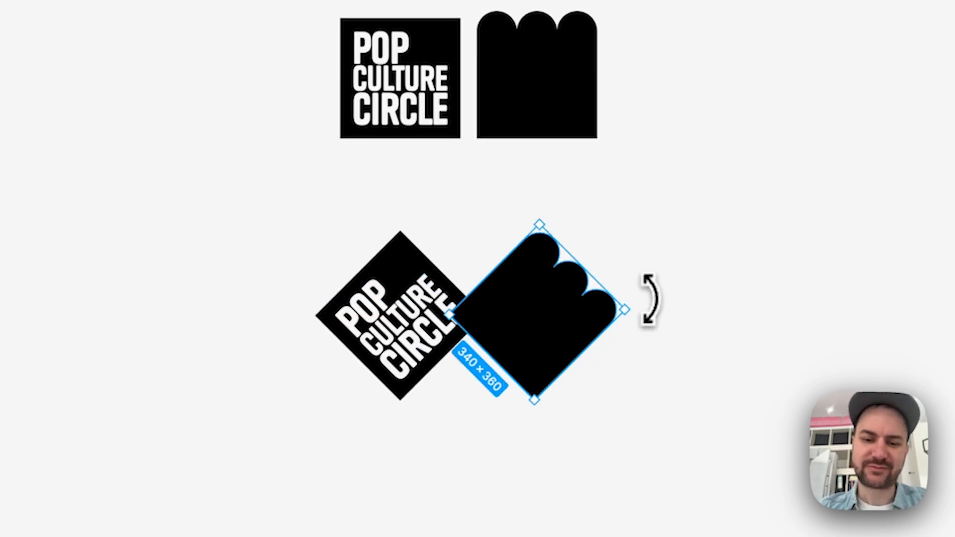
pyautogui.moveTo(572, 343); pyautogui.dragTo(645, 348)
pyautogui.click(475, 241)
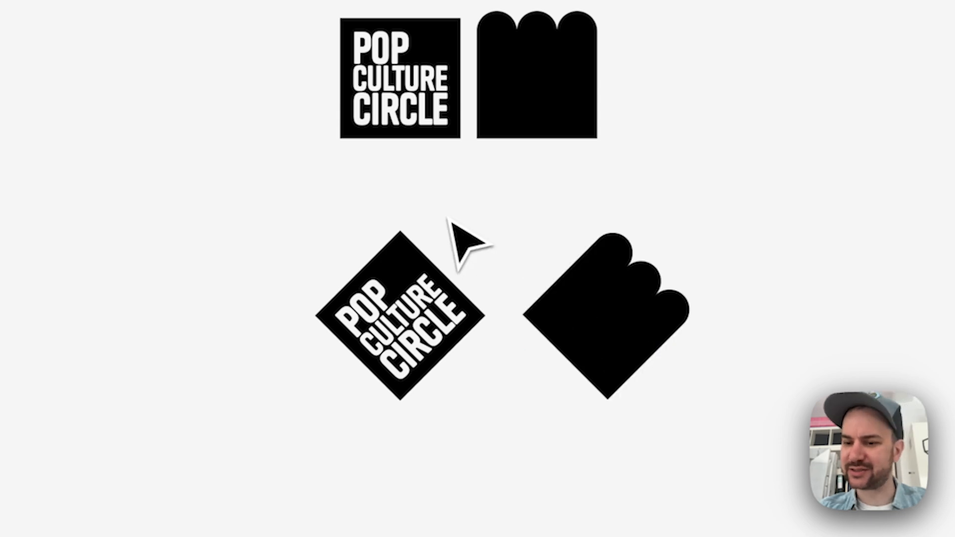
# - Group the two rotated copies and try to compress the group vertically to a height of about 384
pyautogui.scroll(-1, 404, 211)
pyautogui.moveTo(310, 151); pyautogui.dragTo(451, 304)
pyautogui.click(502, 210)
pyautogui.moveTo(368, 196); pyautogui.dragTo(721, 420)
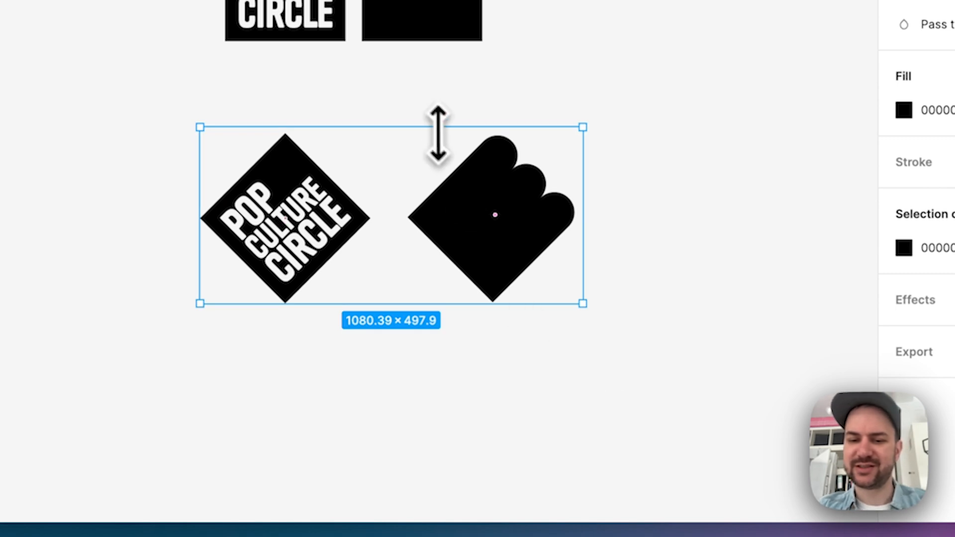
pyautogui.moveTo(431, 127); pyautogui.dragTo(430, 167)
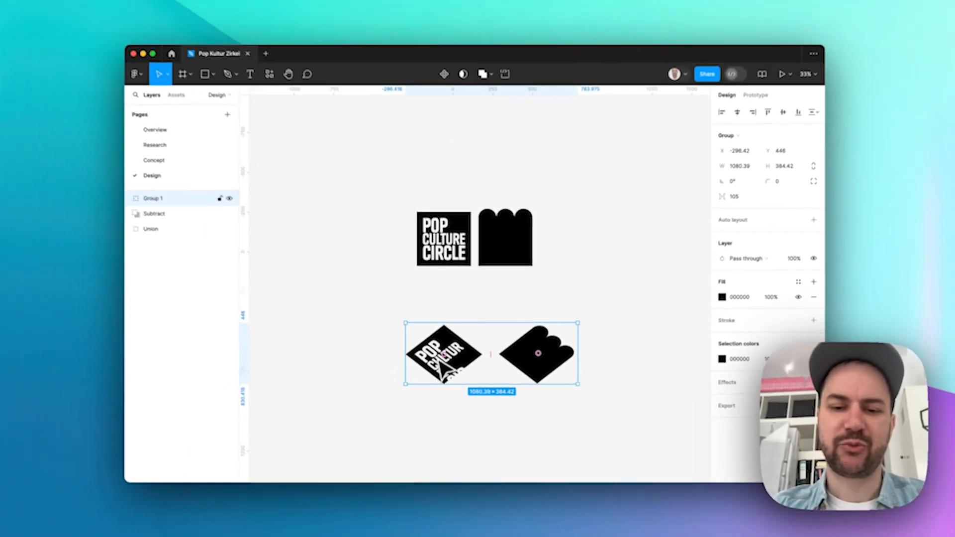
pyautogui.scroll(5, 444, 379)
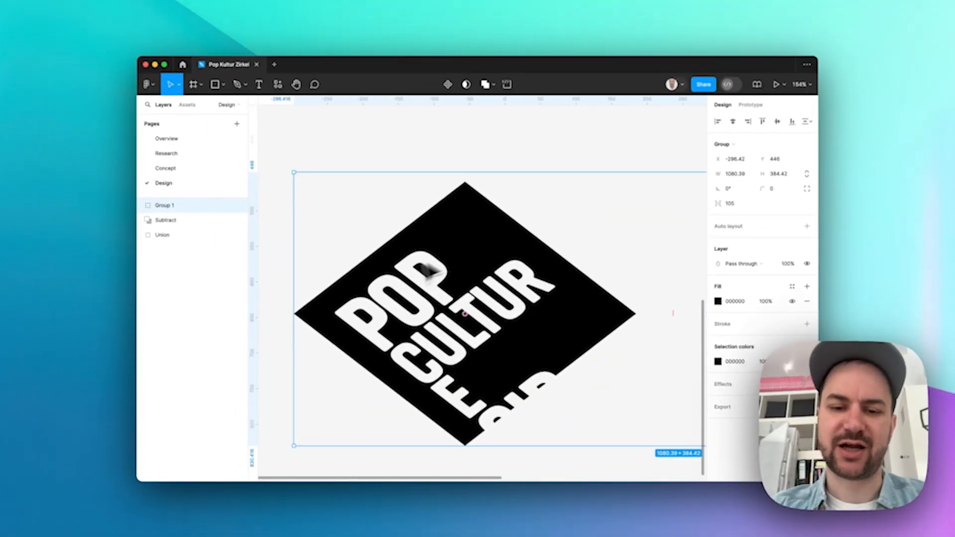
# - Undo the vertical compression and ungroup the two rotated copies
pyautogui.scroll(-2, 460, 318)
pyautogui.click(478, 185)
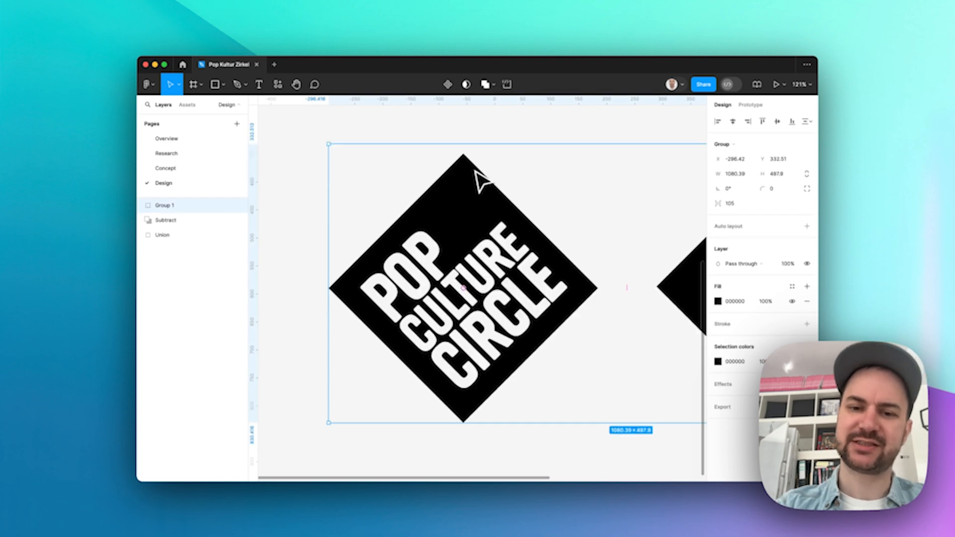
pyautogui.press('shift+super+g')
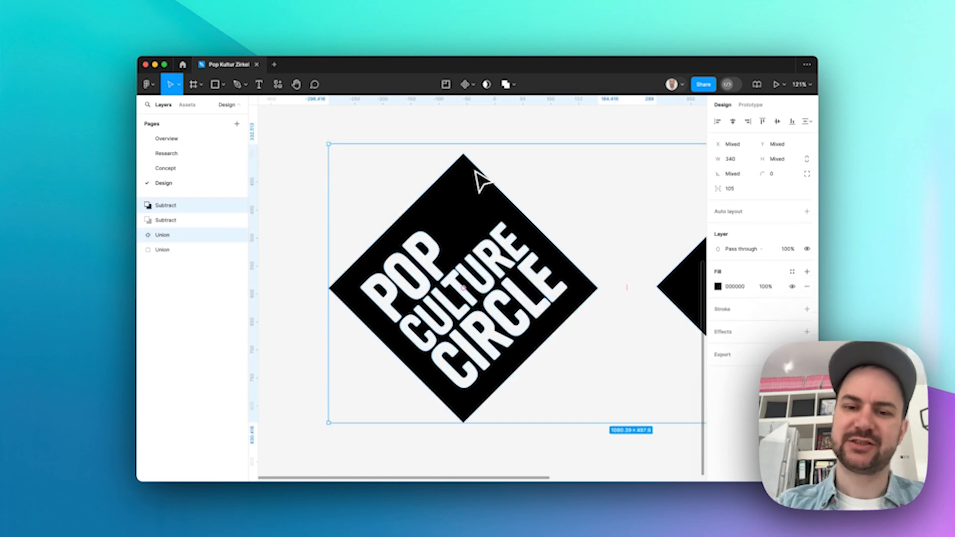
# - Flatten the Pop Culture Circle text inside the rotated square's Subtract group into a vector shape
pyautogui.press('Escape')
pyautogui.click(475, 172)
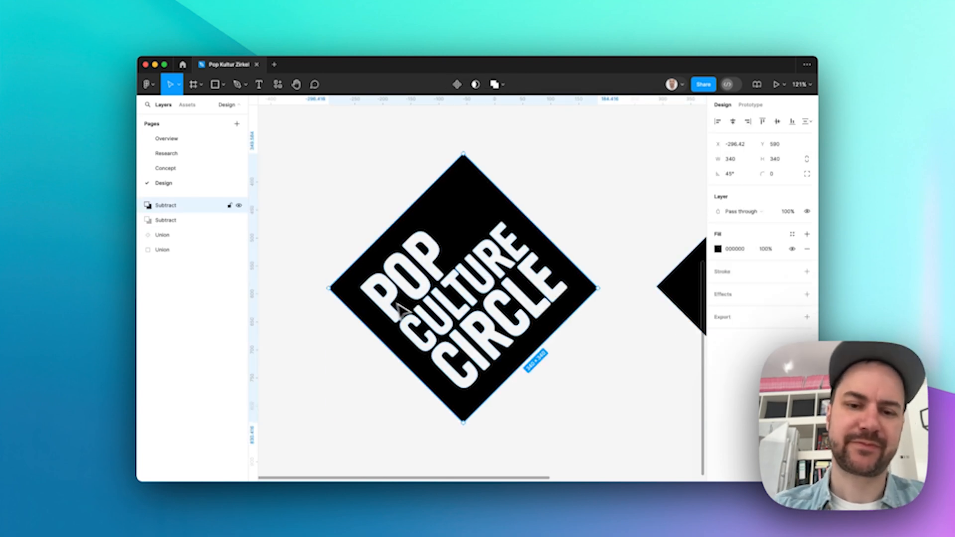
pyautogui.click(141, 205)
pyautogui.press('Escape')
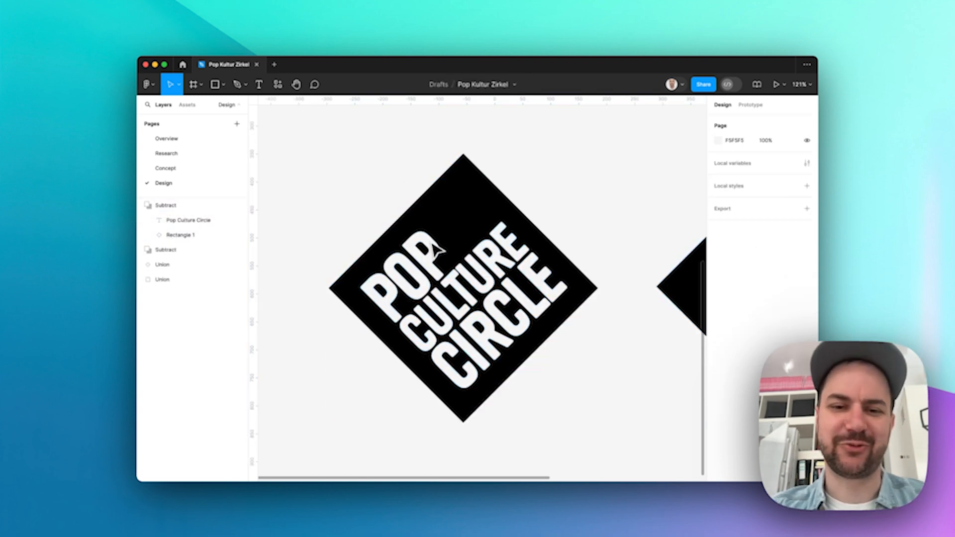
pyautogui.click(175, 221)
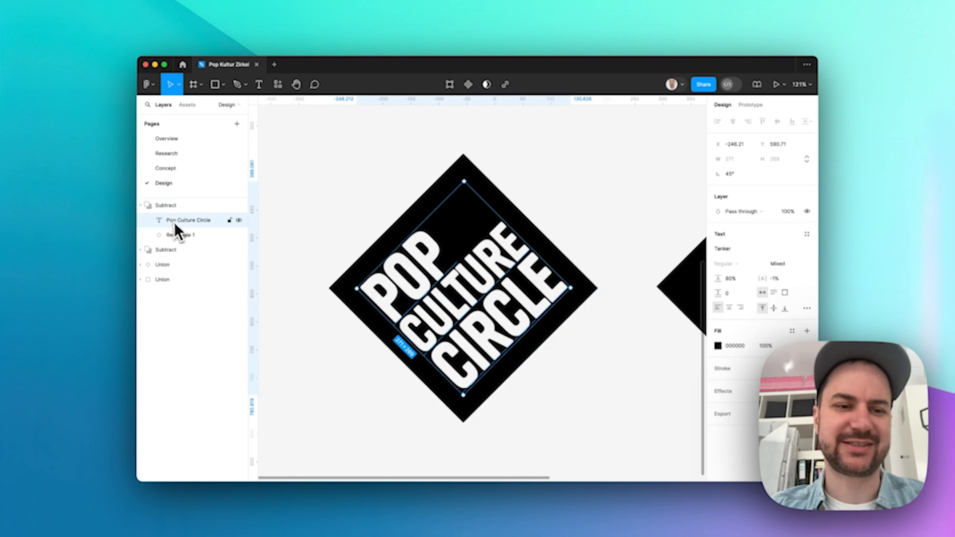
pyautogui.press('super+e')
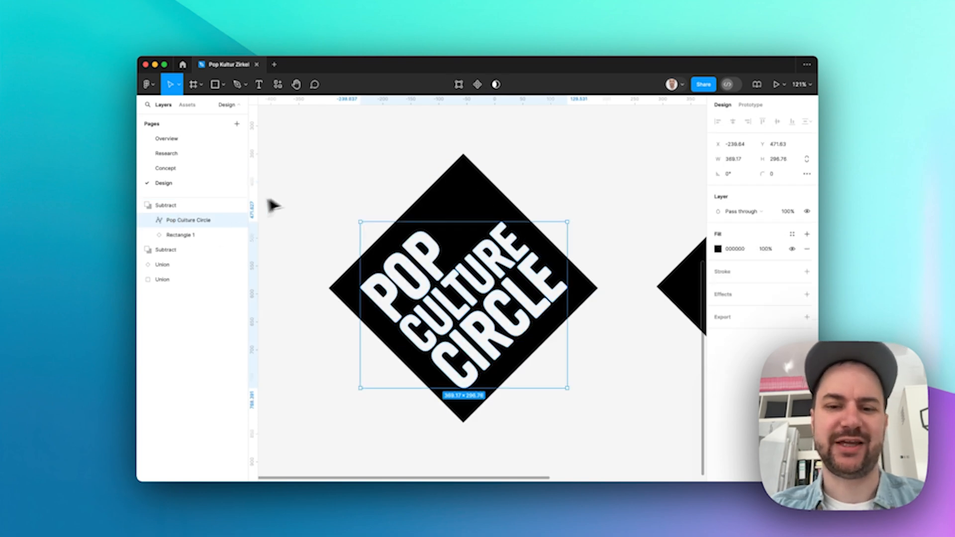
pyautogui.press('Escape')
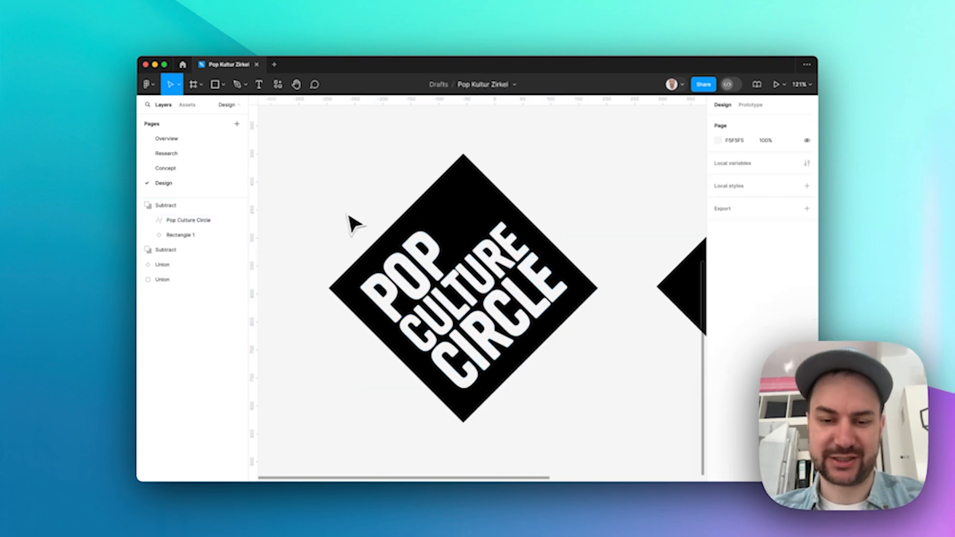
# - Group the two rotated shapes and compress the group vertically to a height of about 355
pyautogui.scroll(-6, 363, 206)
pyautogui.moveTo(362, 149); pyautogui.dragTo(577, 272)
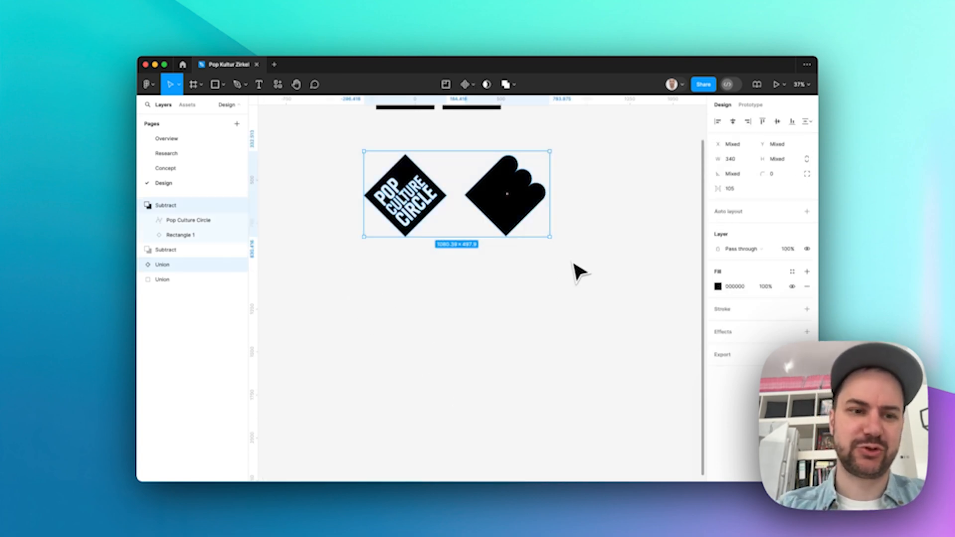
pyautogui.press('super+g')
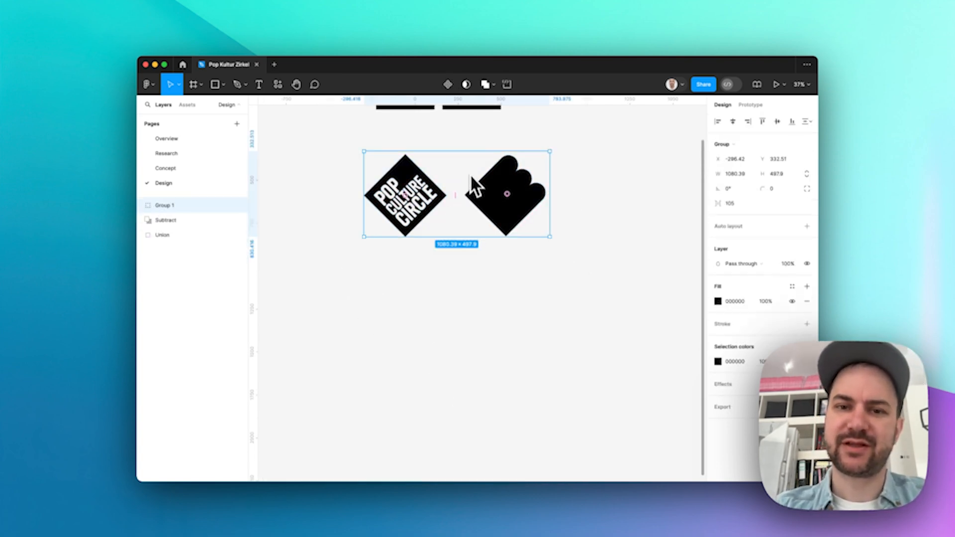
pyautogui.moveTo(467, 153); pyautogui.dragTo(466, 175)
pyautogui.click(473, 162)
pyautogui.scroll(2, 473, 162)
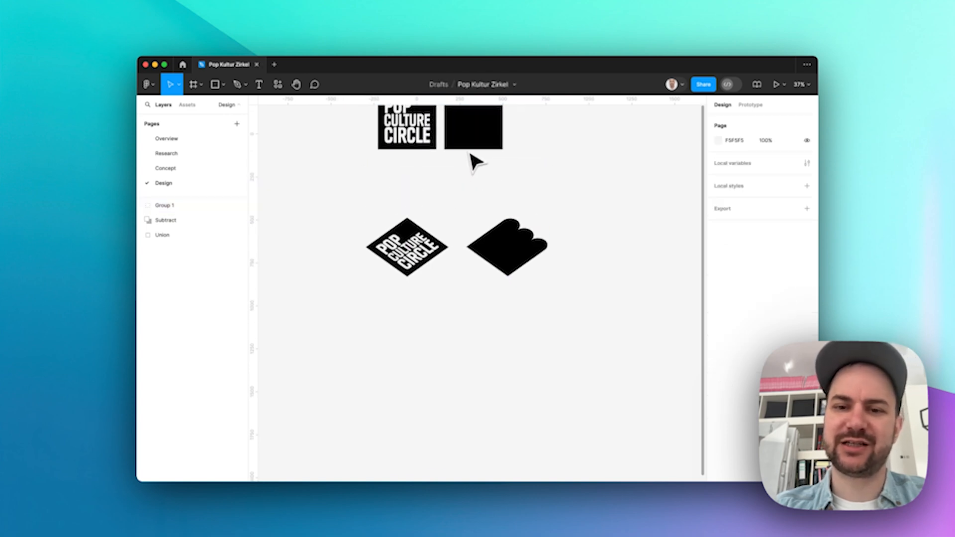
# - Ungroup the compressed shapes and rotate the scalloped one to about 20.67° so its sides stand nearly upright
pyautogui.click(492, 241)
pyautogui.press('super+shift+g')
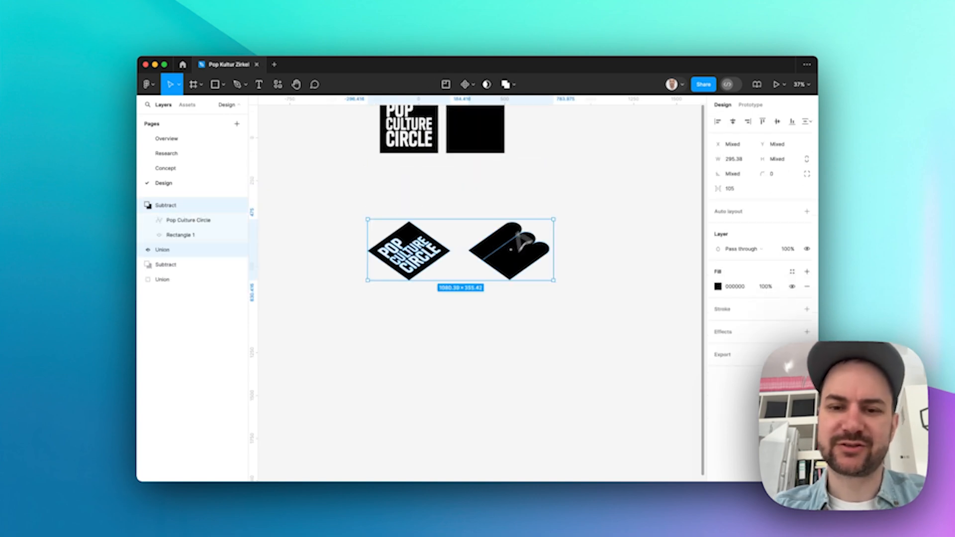
pyautogui.click(535, 219)
pyautogui.click(529, 234)
pyautogui.moveTo(517, 214); pyautogui.dragTo(539, 214)
pyautogui.moveTo(480, 216); pyautogui.dragTo(479, 217)
# - Rotate the compressed lettered shape until its sides are nearly upright and fit it against the scalloped panel's inner edge, leaving a narrow gap
pyautogui.click(445, 246)
pyautogui.moveTo(417, 219); pyautogui.dragTo(487, 234)
pyautogui.scroll(5, 487, 234)
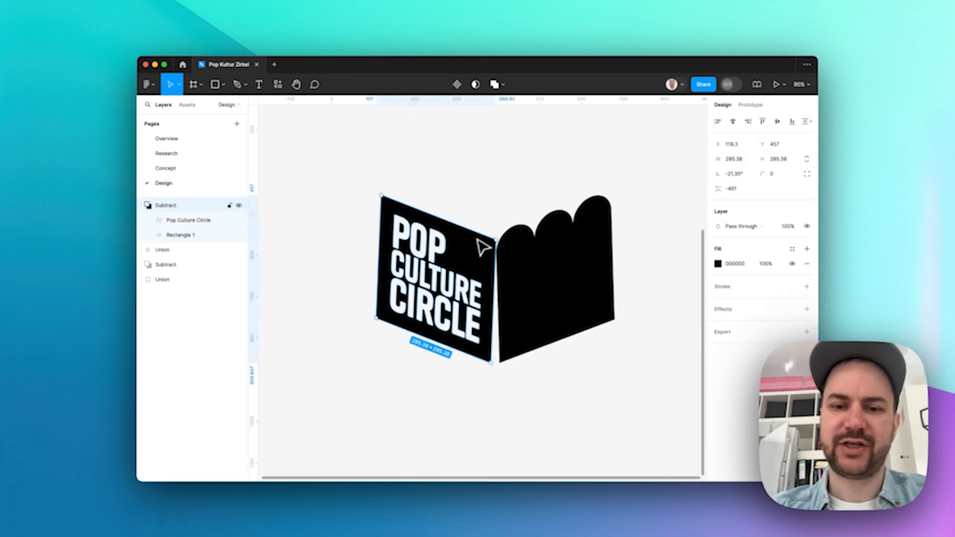
pyautogui.moveTo(382, 188); pyautogui.dragTo(372, 191)
pyautogui.click(443, 185)
pyautogui.scroll(5, 466, 239)
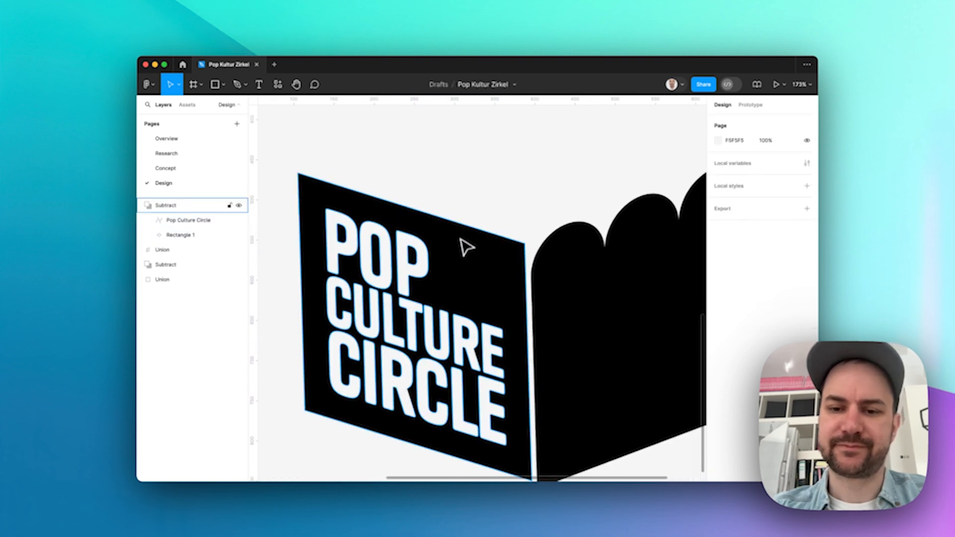
pyautogui.click(469, 264)
pyautogui.click(551, 260)
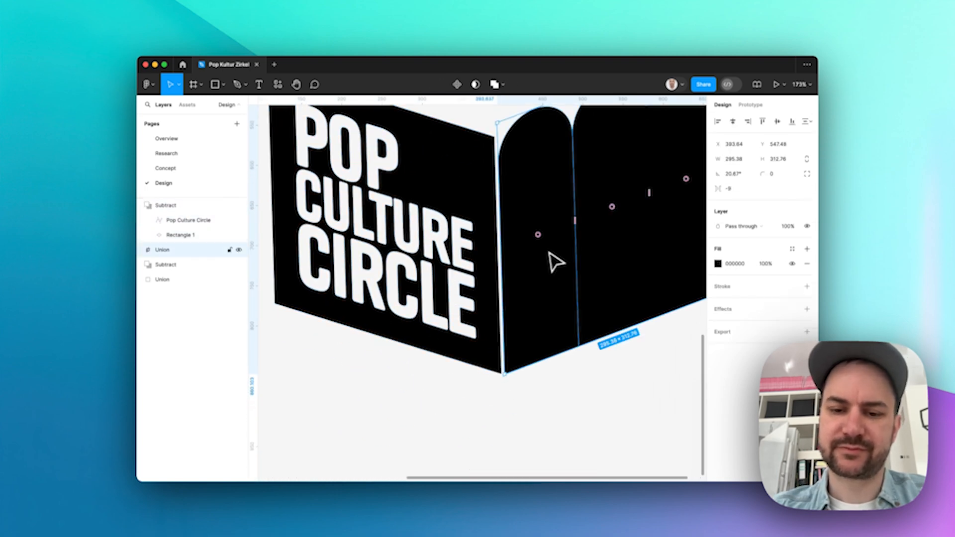
pyautogui.click(575, 371)
pyautogui.scroll(-8, 577, 388)
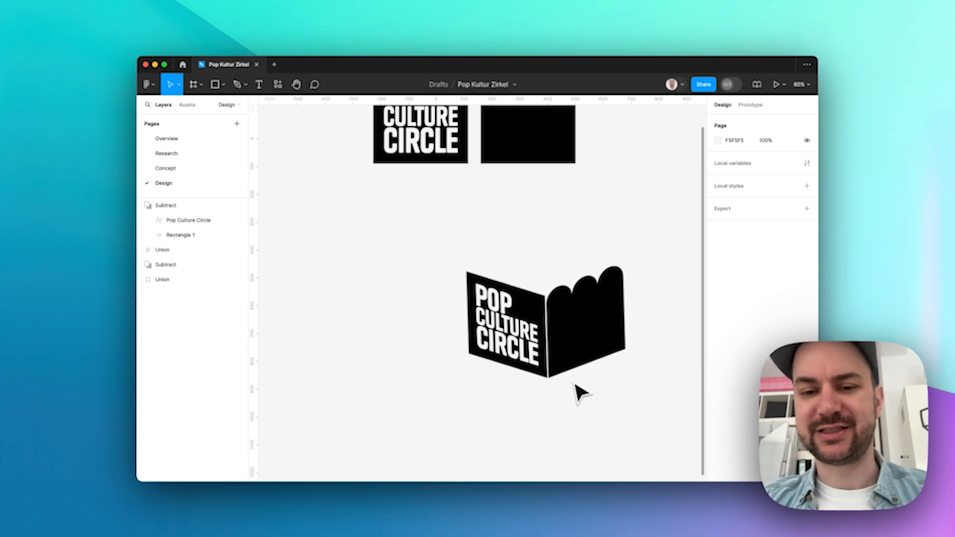
pyautogui.scroll(-3, 575, 388)
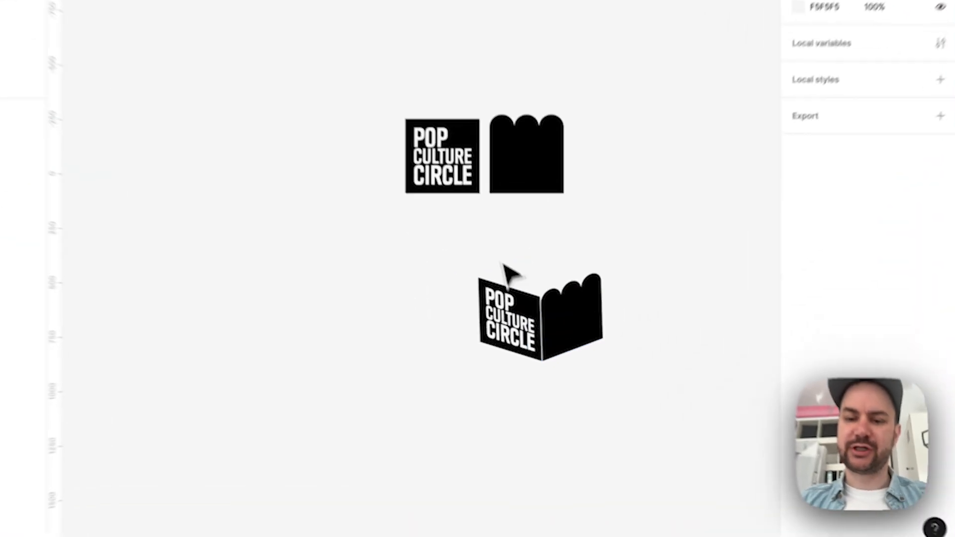
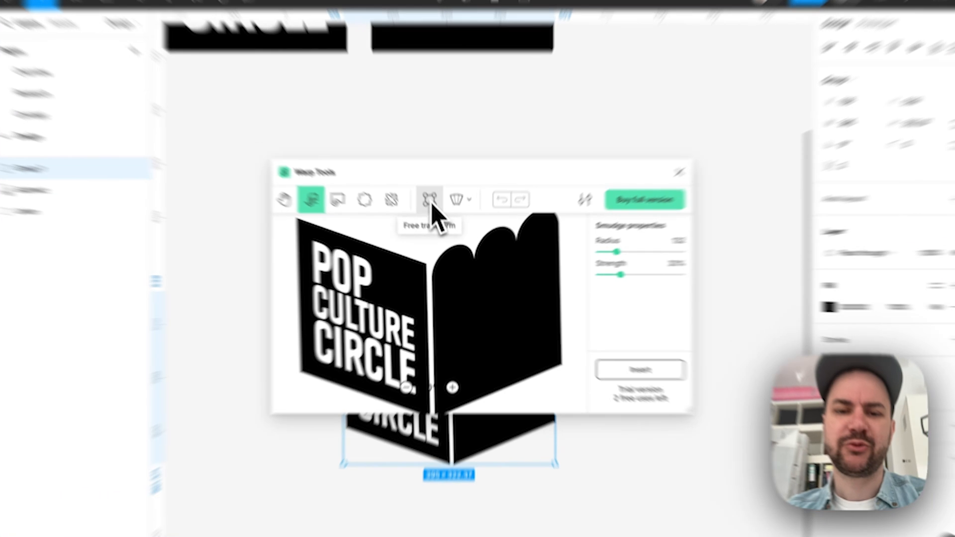
# - Taper the grouped box toward its base with the Warp Tools Free transform, pulling both lower corners inward, and insert the result
pyautogui.click(441, 227)
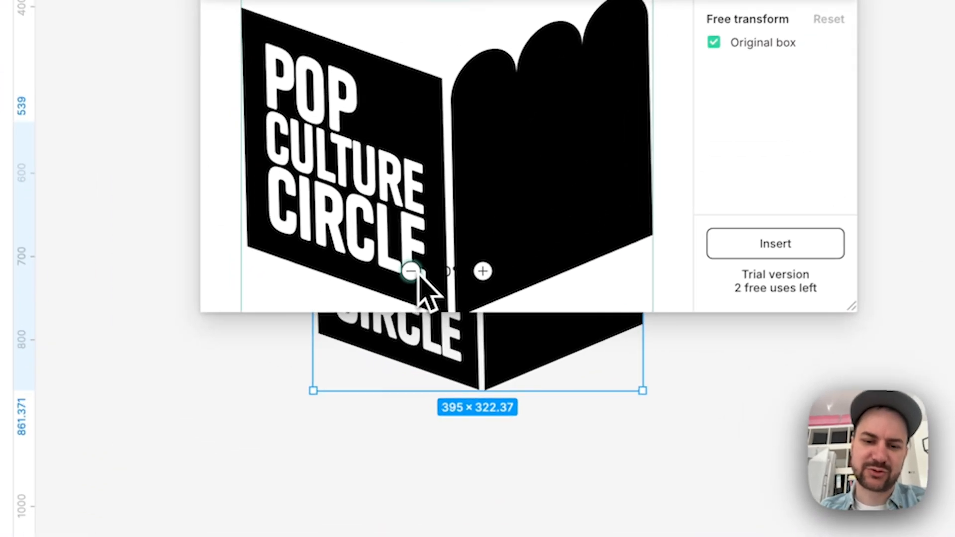
pyautogui.click(425, 357)
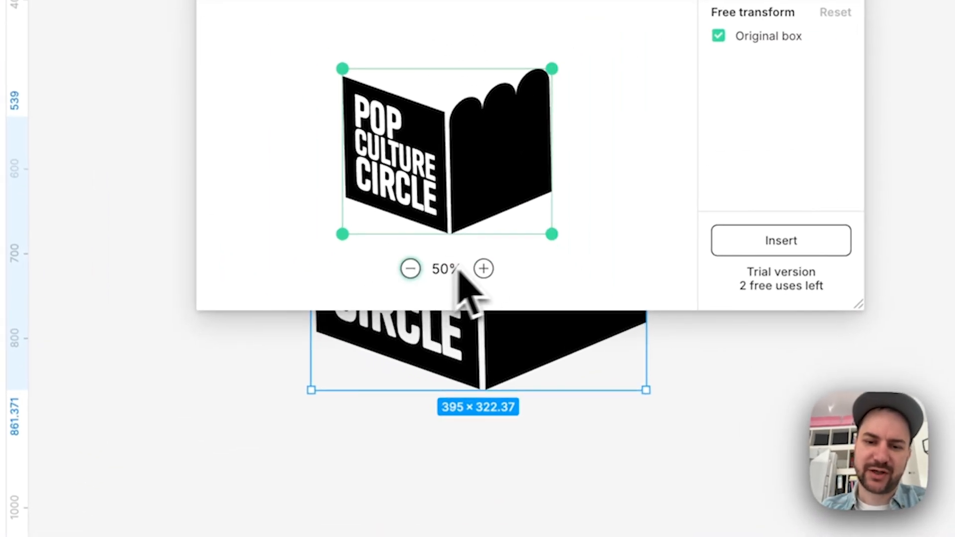
pyautogui.moveTo(553, 233); pyautogui.dragTo(525, 232)
pyautogui.moveTo(342, 234); pyautogui.dragTo(363, 233)
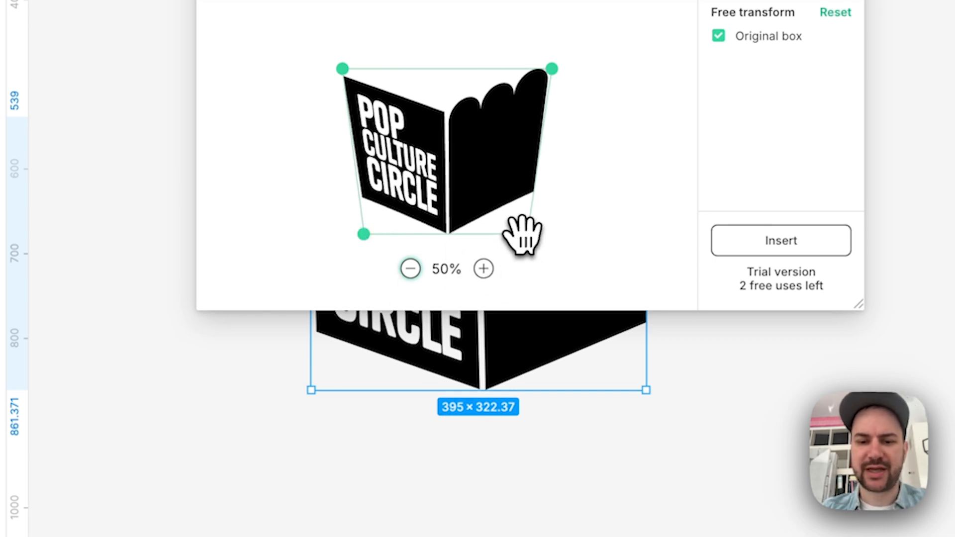
pyautogui.moveTo(522, 234); pyautogui.dragTo(525, 233)
pyautogui.moveTo(363, 234); pyautogui.dragTo(367, 232)
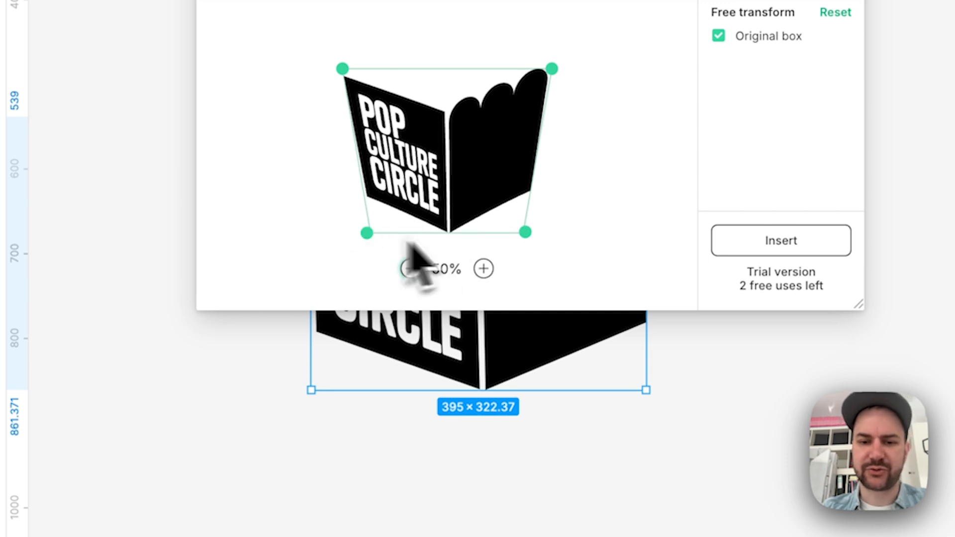
pyautogui.moveTo(523, 231); pyautogui.dragTo(528, 233)
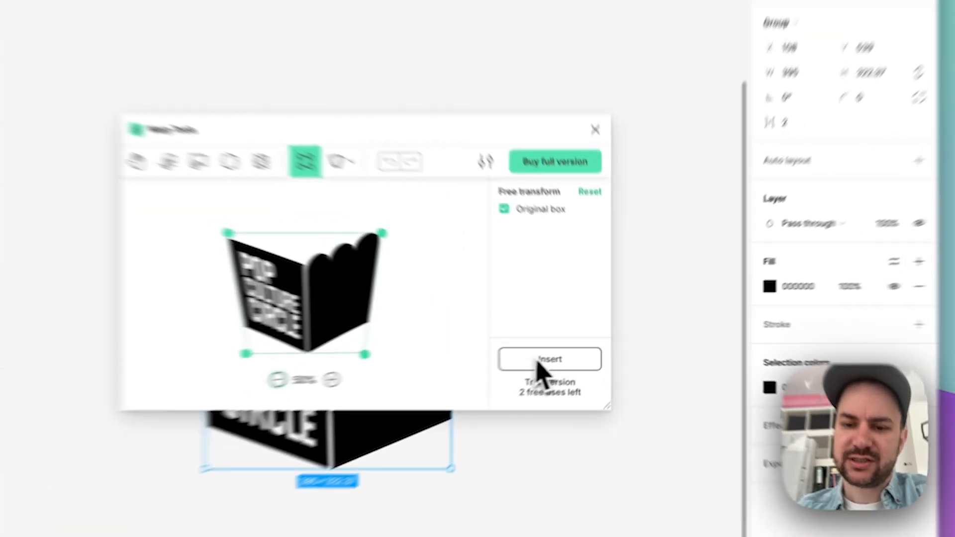
pyautogui.click(587, 345)
pyautogui.click(586, 108)
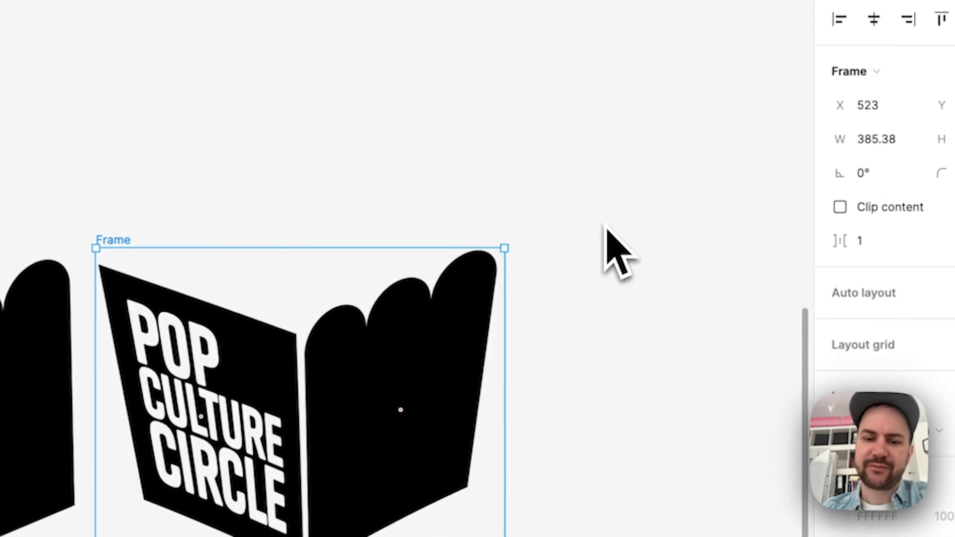
# - Examine the vector points of the warped lettered panel, especially along its upper edge
pyautogui.click(380, 307)
pyautogui.click(463, 326)
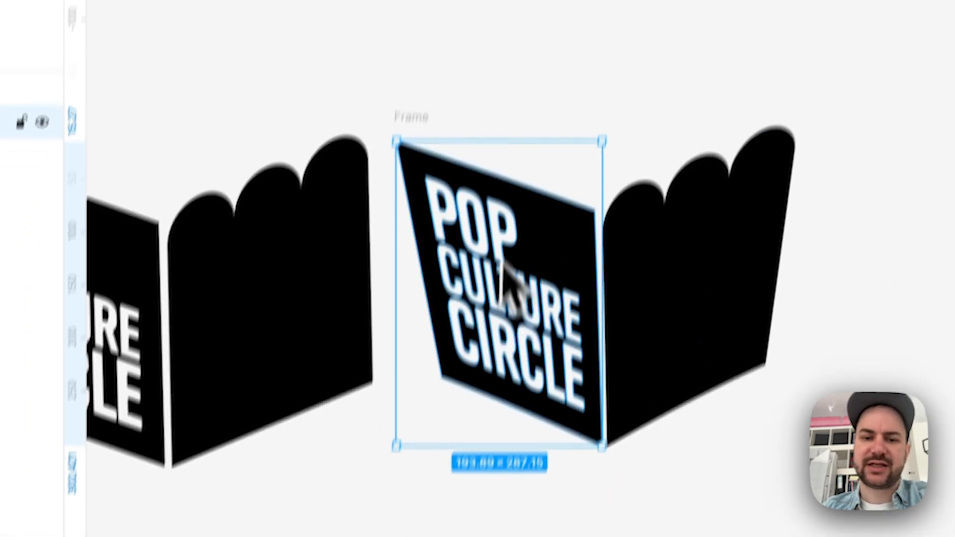
pyautogui.click(423, 188)
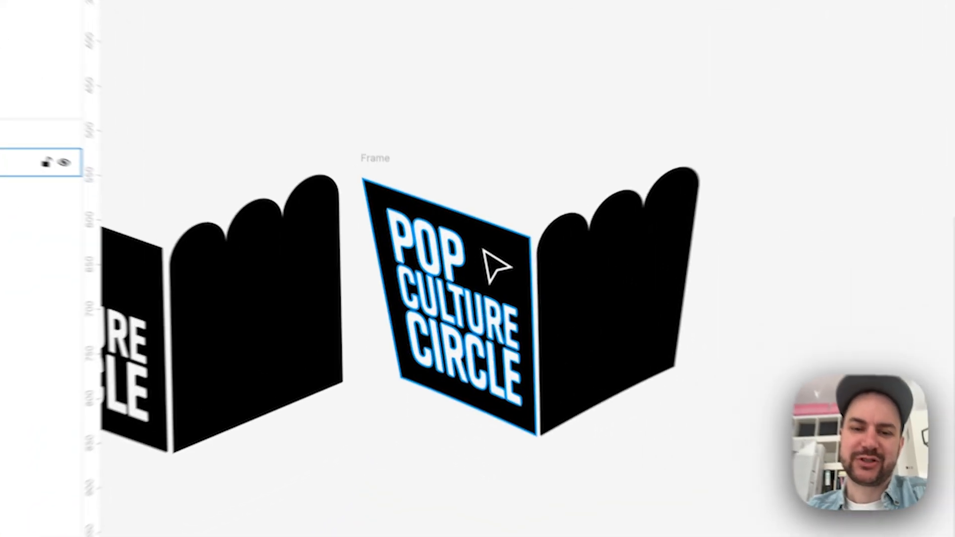
pyautogui.doubleClick(458, 262)
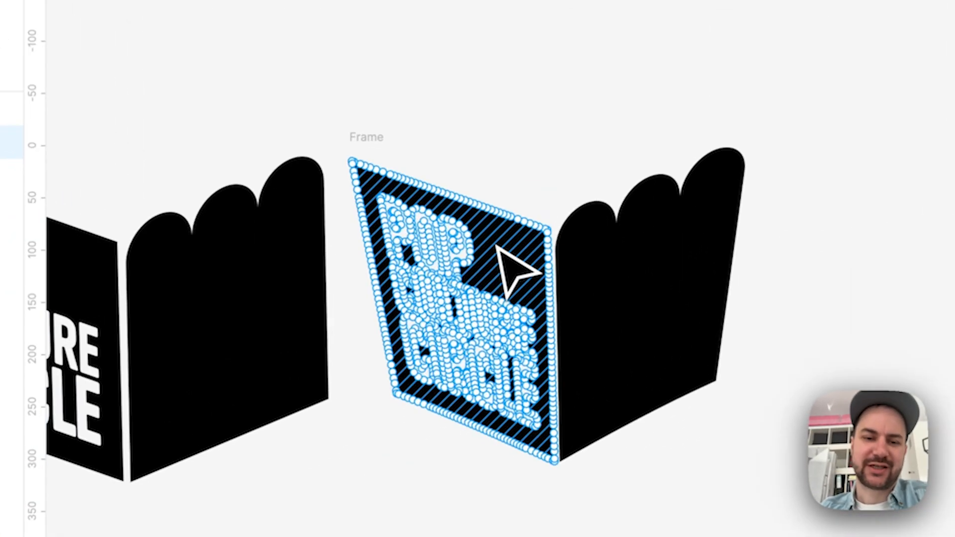
pyautogui.scroll(10, 502, 192)
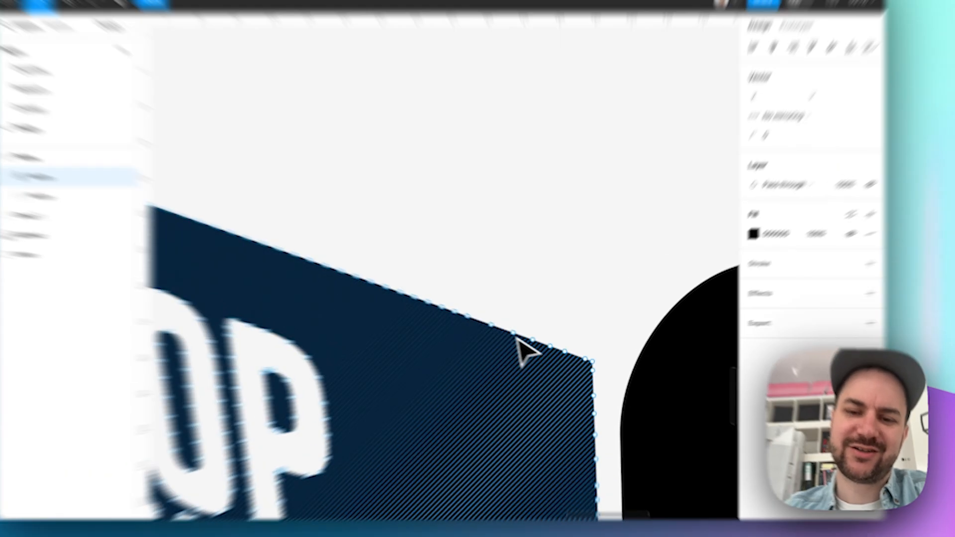
pyautogui.doubleClick(564, 281)
pyautogui.click(563, 280)
pyautogui.scroll(-10, 532, 204)
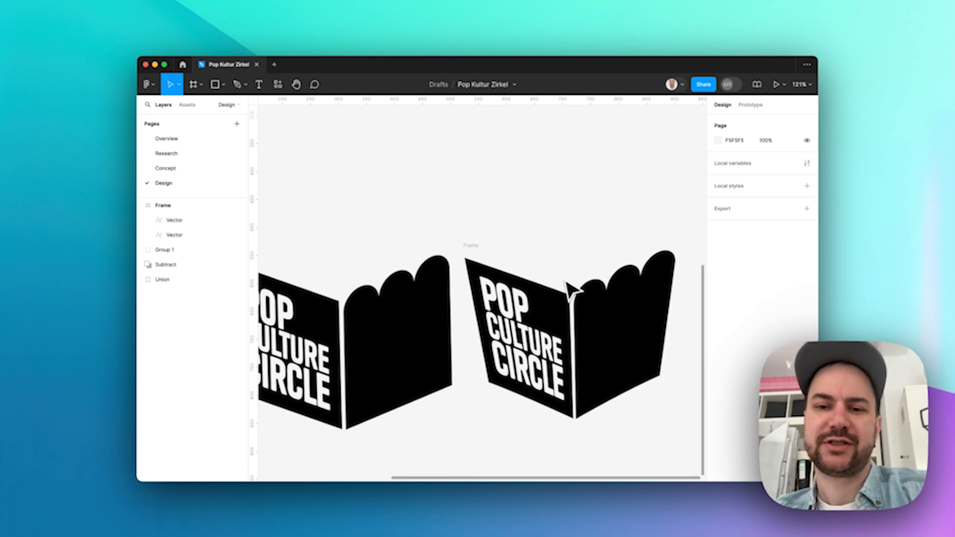
# - Move the frame with the tapered box farther right, clear of the untapered box
pyautogui.scroll(-5, 565, 281)
pyautogui.moveTo(522, 260); pyautogui.dragTo(588, 262)
pyautogui.click(597, 277)
pyautogui.scroll(-3, 598, 275)
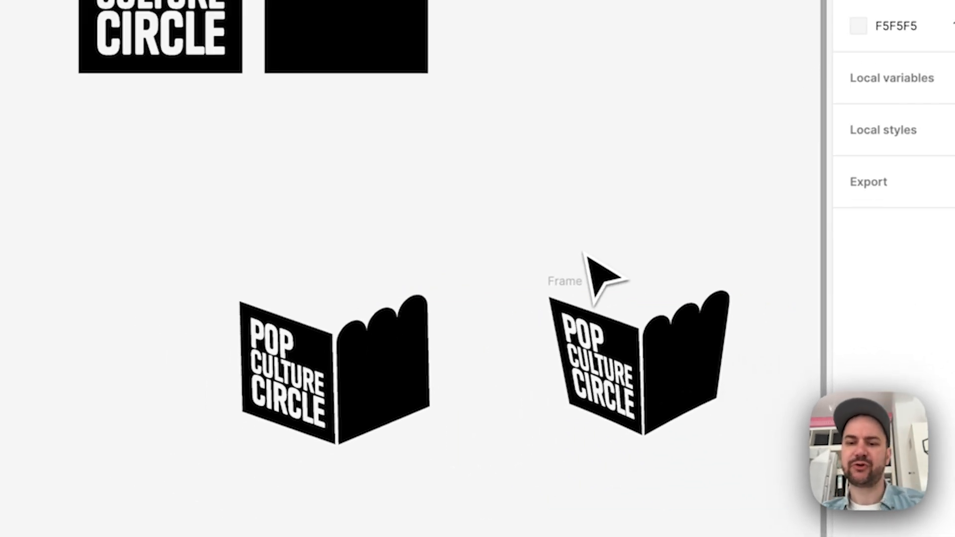
pyautogui.hscroll(5, 592, 264)
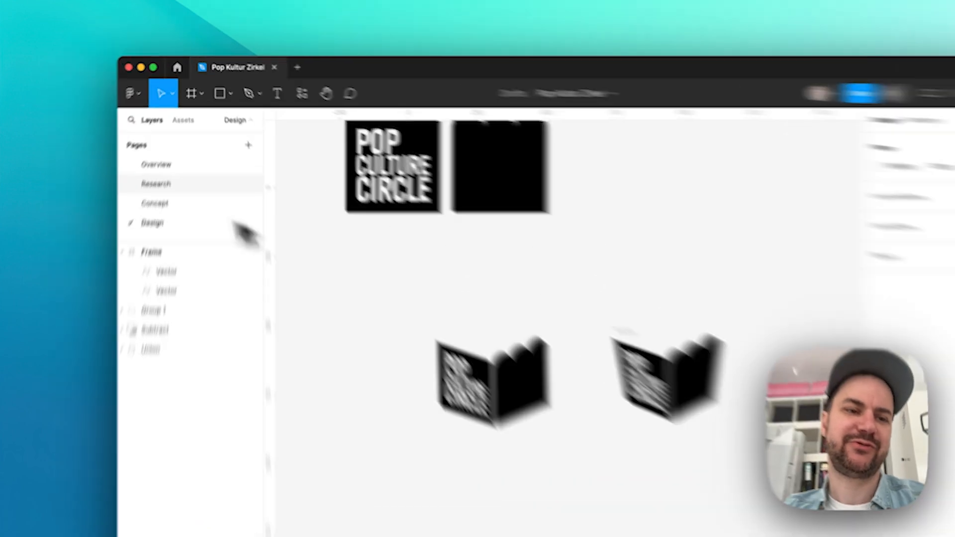
# - Examine the original Pop Kultur Zirkel logo and the popcorn bag references on the Research page, and return to the Design page
pyautogui.click(167, 155)
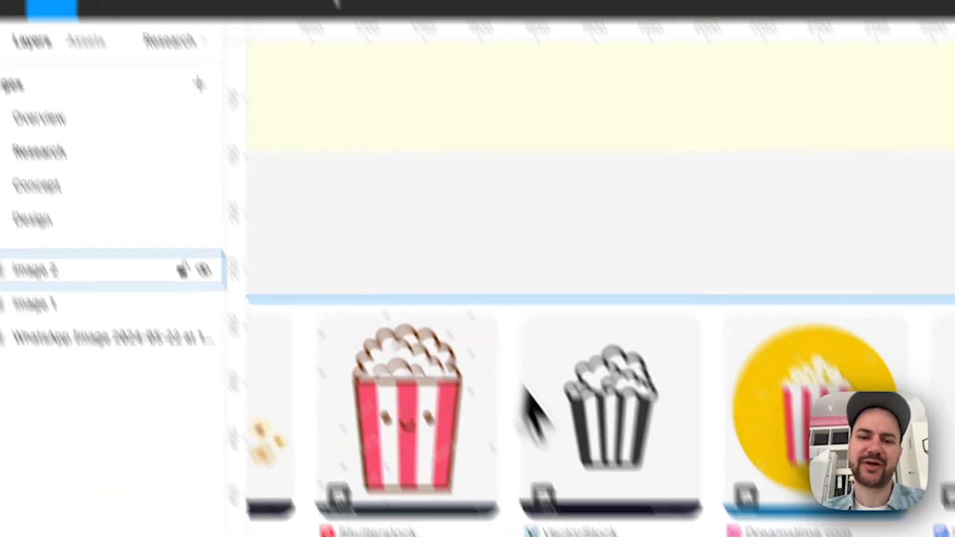
pyautogui.hscroll(-15, 436, 274)
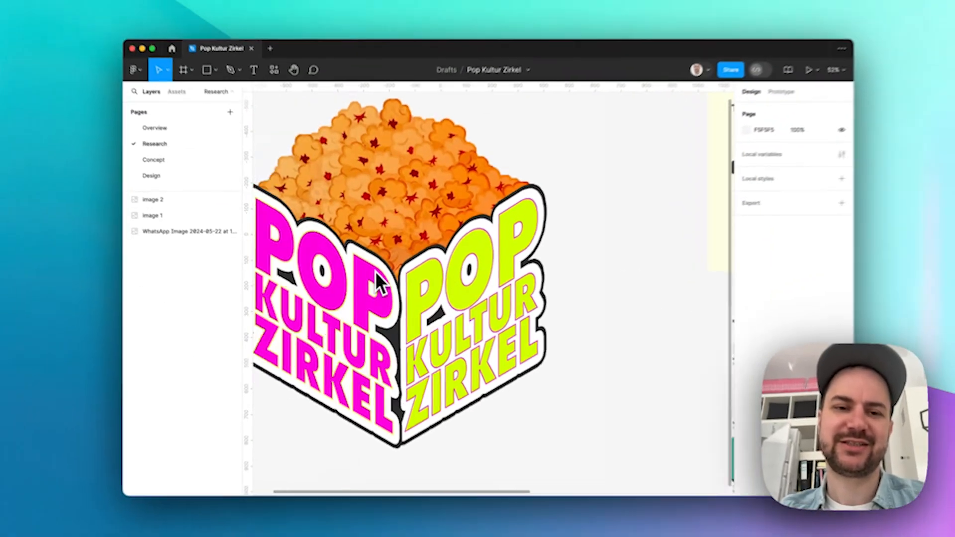
pyautogui.click(377, 281)
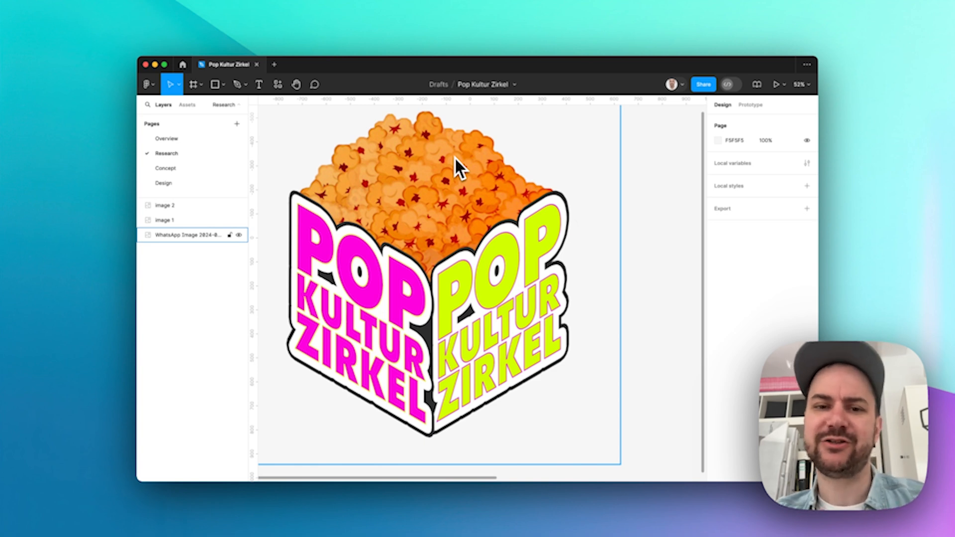
pyautogui.scroll(-5, 455, 157)
pyautogui.hscroll(5, 454, 157)
pyautogui.scroll(2, 455, 157)
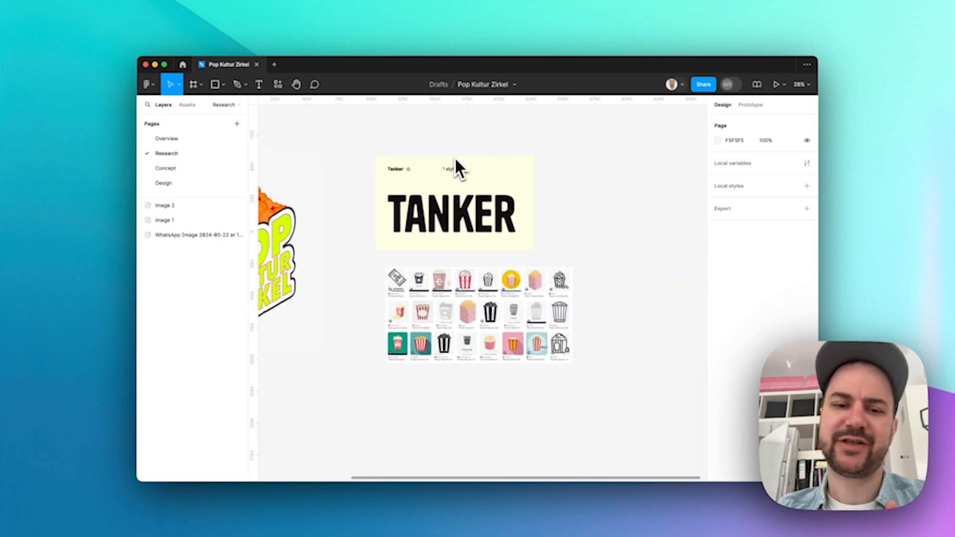
pyautogui.scroll(10, 468, 255)
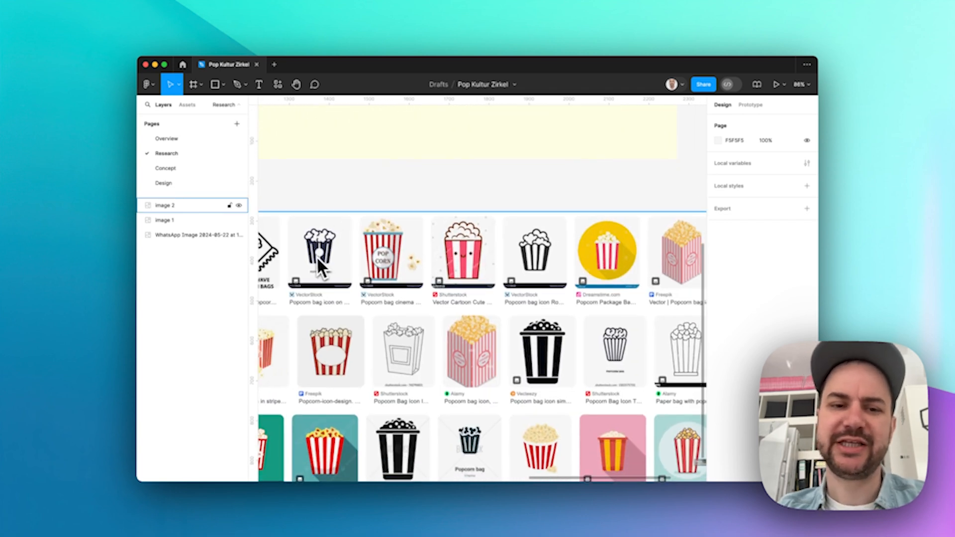
pyautogui.hscroll(-2, 315, 255)
pyautogui.scroll(6, 316, 255)
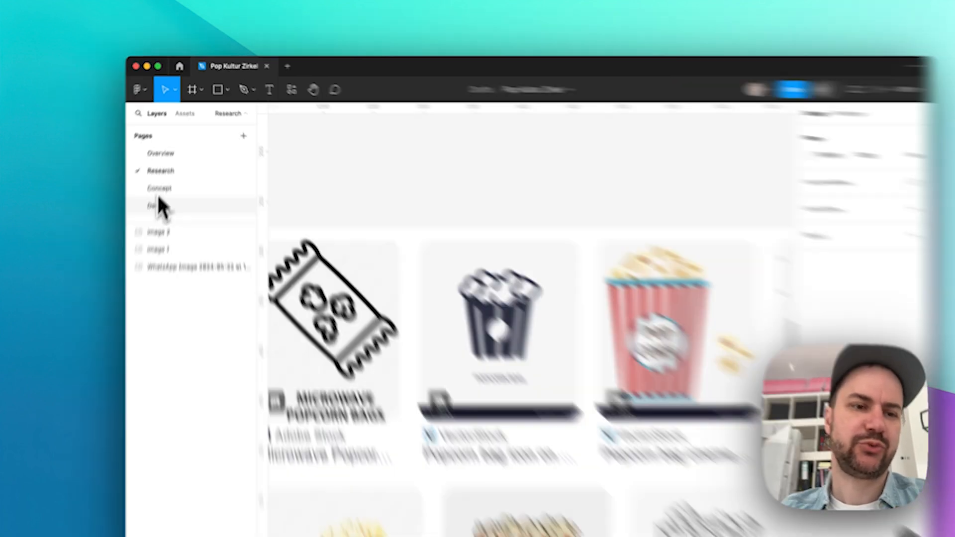
pyautogui.click(161, 184)
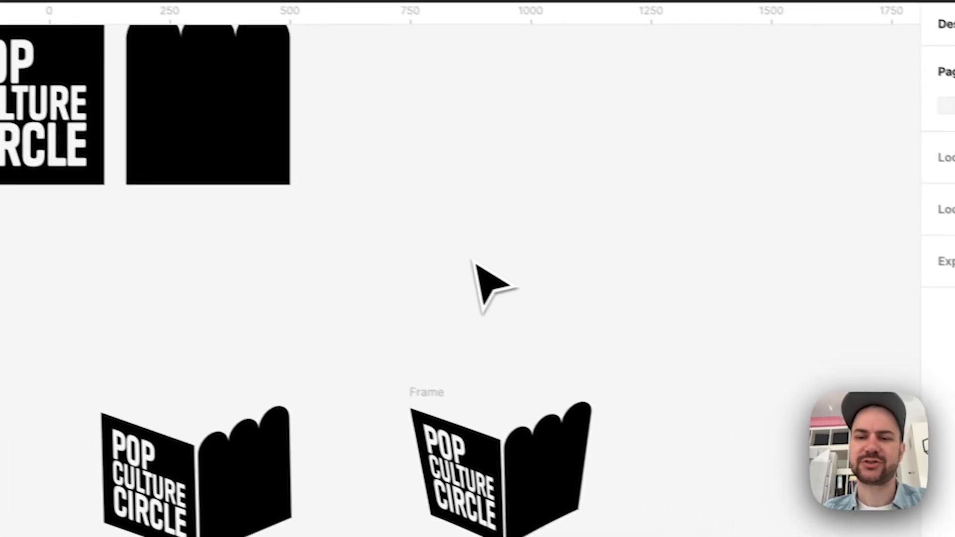
# - Arrange overlapping grey circles of varied sizes into a popcorn-shaped cluster about 100 × 78 above the tapered box
pyautogui.scroll(5, 475, 264)
pyautogui.moveTo(388, 244)
pyautogui.mouseDown()
pyautogui.moveTo(428, 282)
pyautogui.moveTo(463, 278)
pyautogui.moveTo(433, 250)
pyautogui.mouseUp()
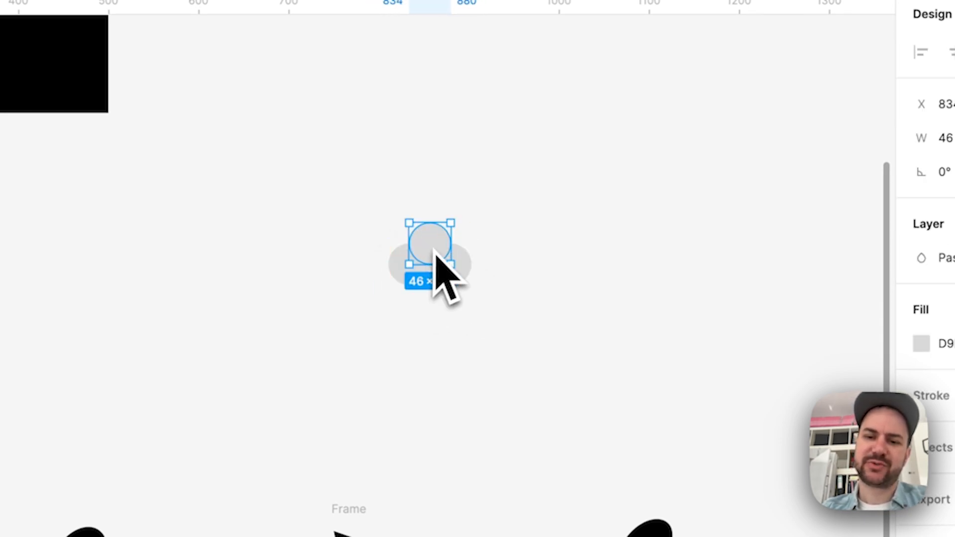
pyautogui.scroll(5, 432, 251)
pyautogui.moveTo(482, 179); pyautogui.dragTo(458, 378)
pyautogui.moveTo(527, 329); pyautogui.dragTo(551, 309)
pyautogui.moveTo(405, 324)
pyautogui.mouseDown()
pyautogui.moveTo(418, 336)
pyautogui.moveTo(414, 324)
pyautogui.mouseUp()
pyautogui.click(602, 200)
pyautogui.click(539, 271)
pyautogui.moveTo(568, 246); pyautogui.dragTo(520, 284)
pyautogui.click(604, 144)
pyautogui.scroll(-10, 604, 142)
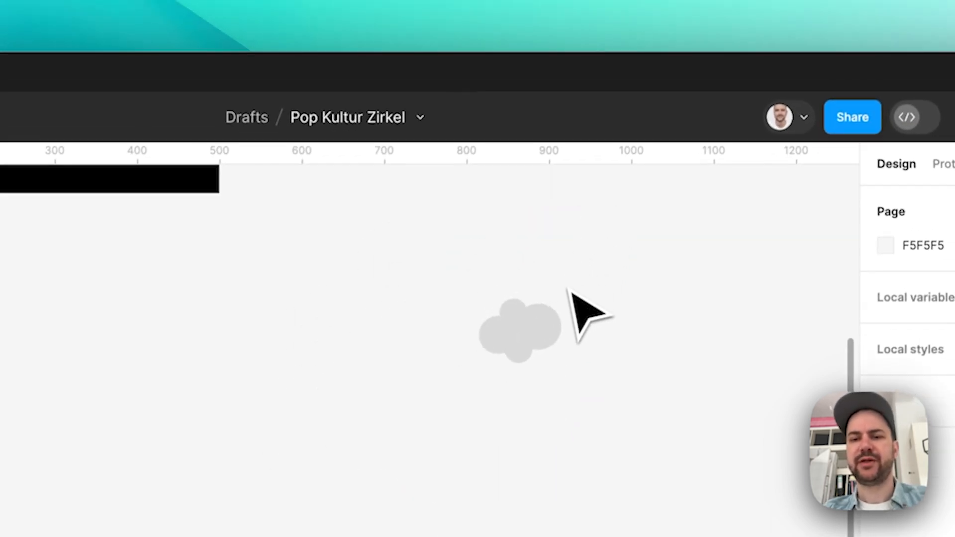
# - Unite the overlapping circles into one popcorn shape and shift it slightly over the tapered box
pyautogui.moveTo(463, 116); pyautogui.dragTo(627, 271)
pyautogui.click(400, 119)
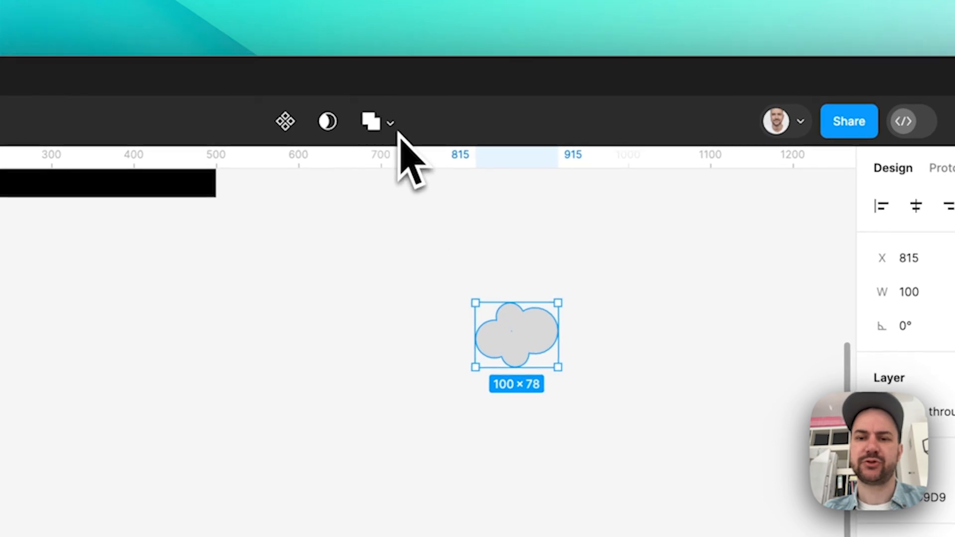
pyautogui.click(595, 259)
pyautogui.scroll(5, 597, 260)
pyautogui.moveTo(484, 433); pyautogui.dragTo(488, 425)
pyautogui.scroll(-10, 483, 389)
pyautogui.click(549, 303)
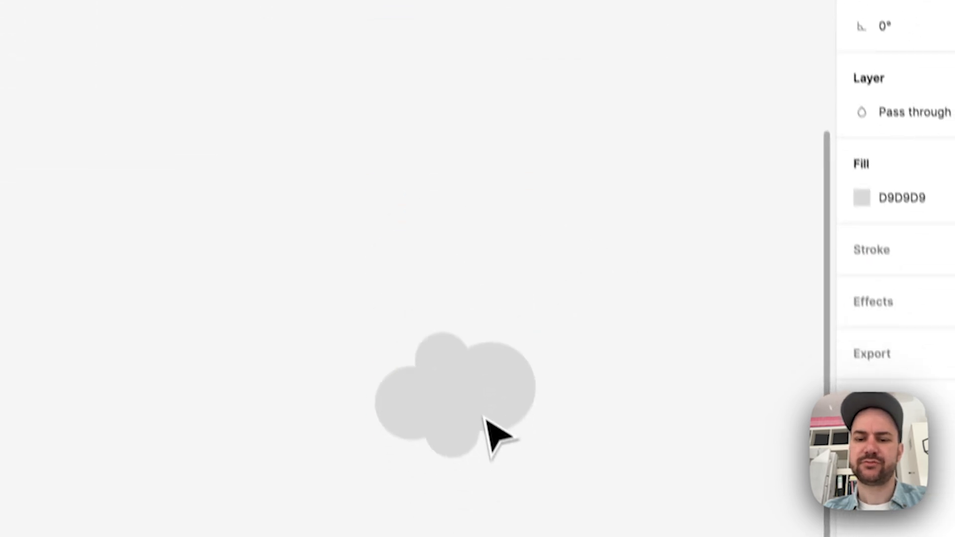
pyautogui.scroll(5, 571, 284)
pyautogui.scroll(-7, 570, 284)
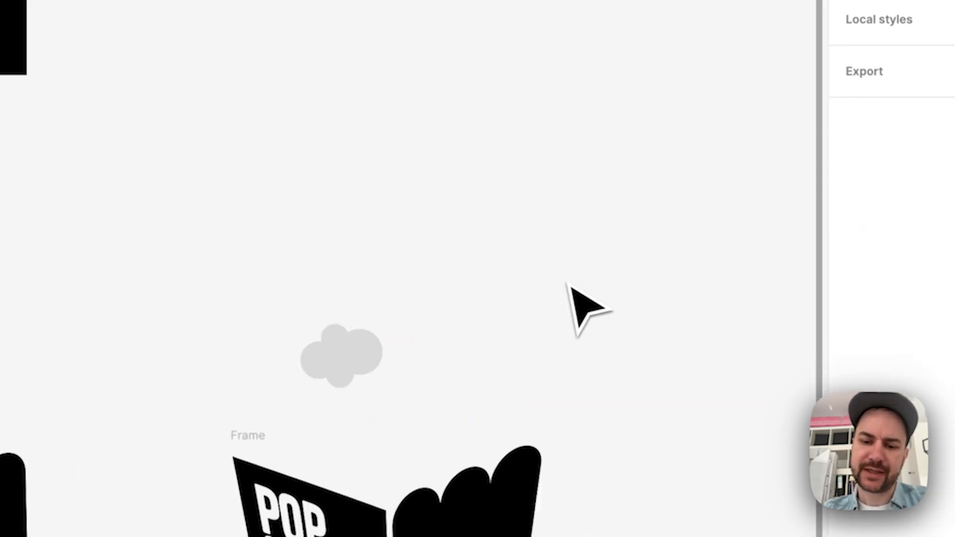
# - Set the popcorn shape's fill to black, 000000
pyautogui.click(393, 102)
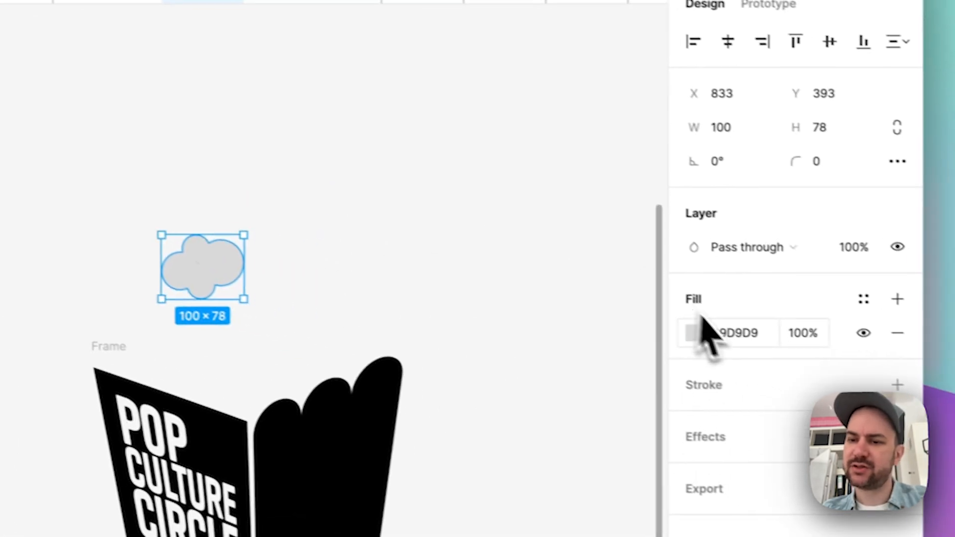
pyautogui.click(846, 345)
pyautogui.write('0')
pyautogui.press('Return')
pyautogui.press('Escape')
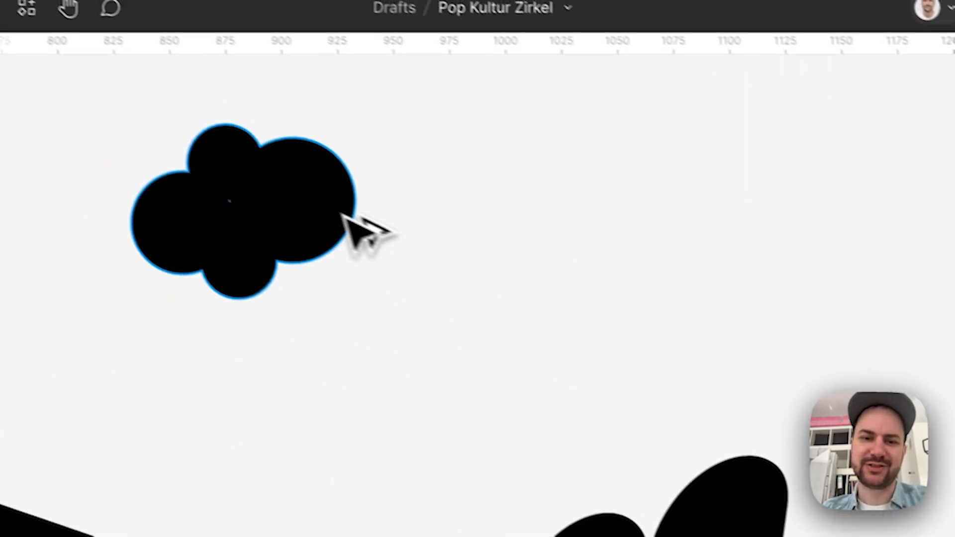
# - Duplicate the black popcorn piece twice, rotating the first copy and rotating and scaling the second to about 94 × 74
pyautogui.moveTo(342, 214); pyautogui.dragTo(518, 243)
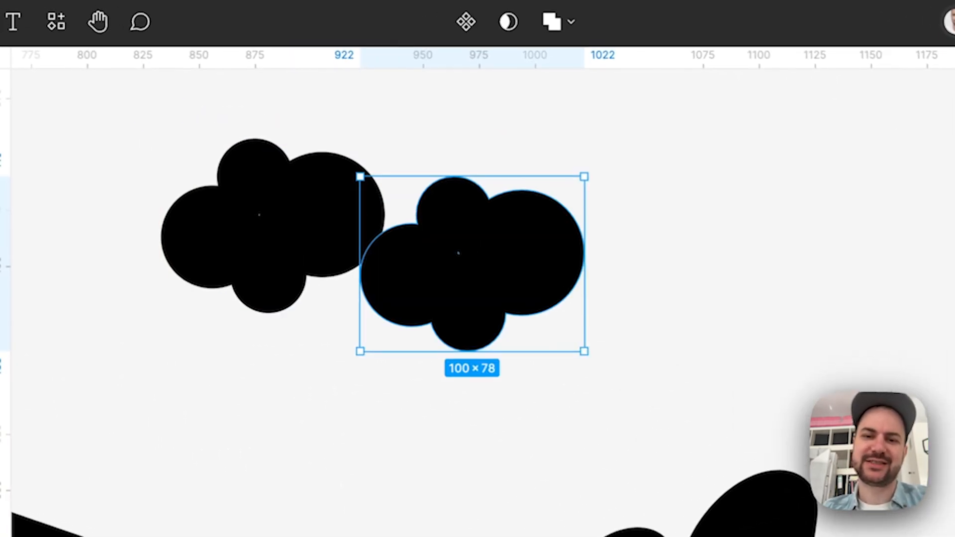
pyautogui.moveTo(557, 160); pyautogui.dragTo(575, 282)
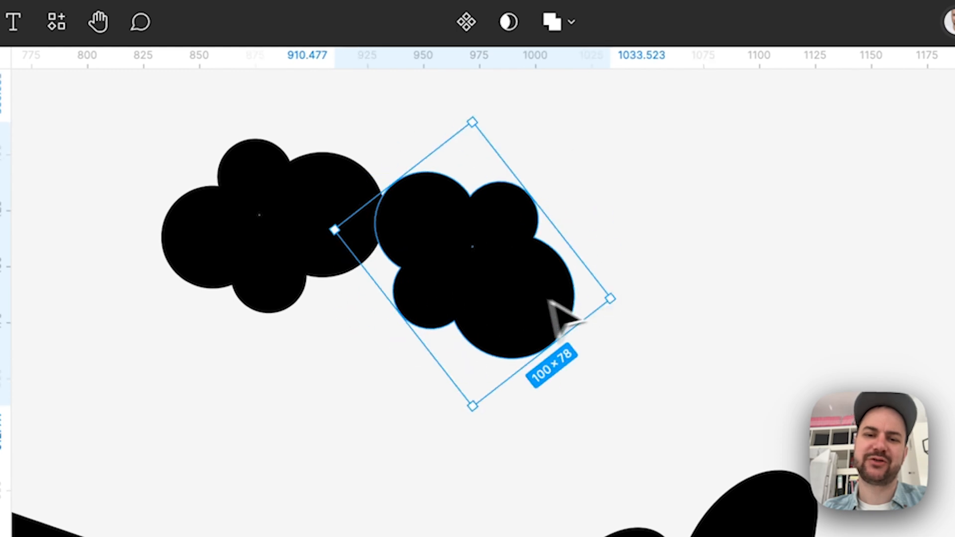
pyautogui.moveTo(510, 306); pyautogui.dragTo(442, 411)
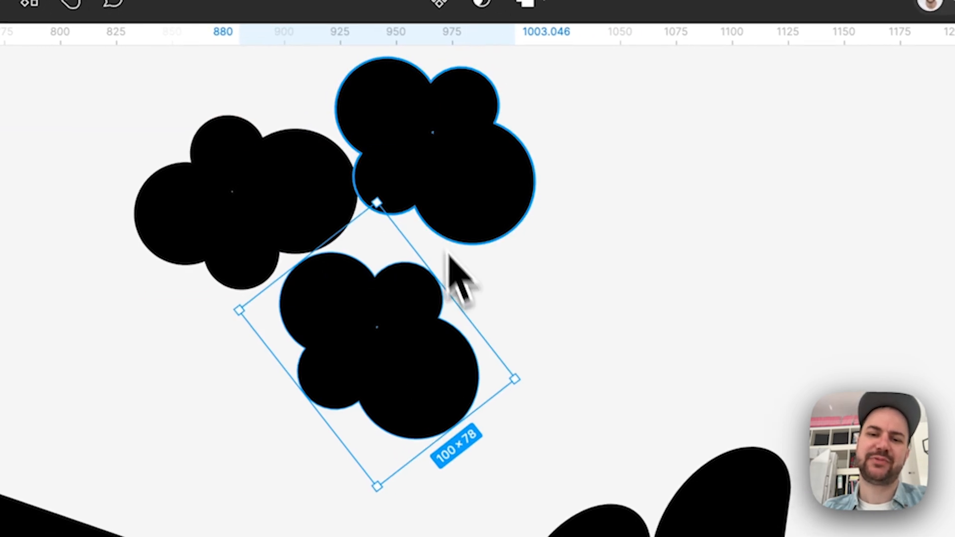
pyautogui.moveTo(391, 192); pyautogui.dragTo(315, 234)
pyautogui.moveTo(417, 336); pyautogui.dragTo(411, 274)
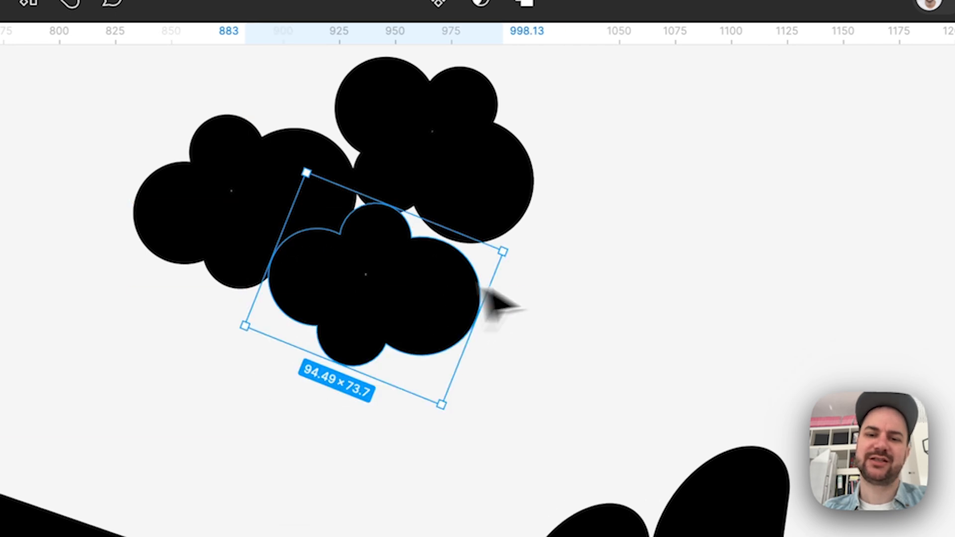
pyautogui.click(619, 270)
# - Add a rotated copy of the smaller popcorn piece at the cluster's right end, overlapping its neighbours
pyautogui.scroll(-5, 591, 265)
pyautogui.moveTo(520, 281); pyautogui.dragTo(545, 283)
pyautogui.moveTo(627, 255); pyautogui.dragTo(597, 214)
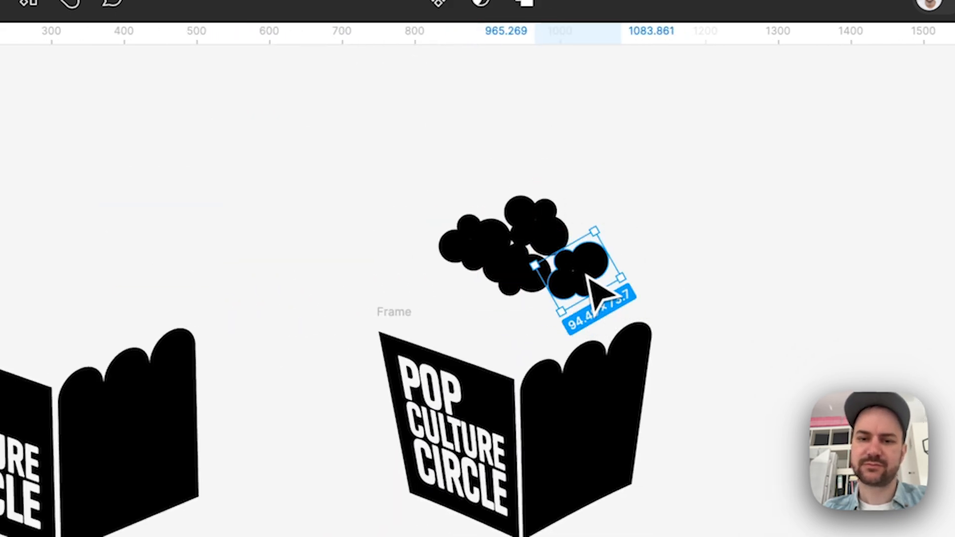
pyautogui.moveTo(588, 275); pyautogui.dragTo(574, 257)
pyautogui.click(690, 230)
# - Duplicate the whole popcorn cluster down and to the left, and rearrange a middle piece to fill out the heap
pyautogui.moveTo(482, 202); pyautogui.dragTo(573, 279)
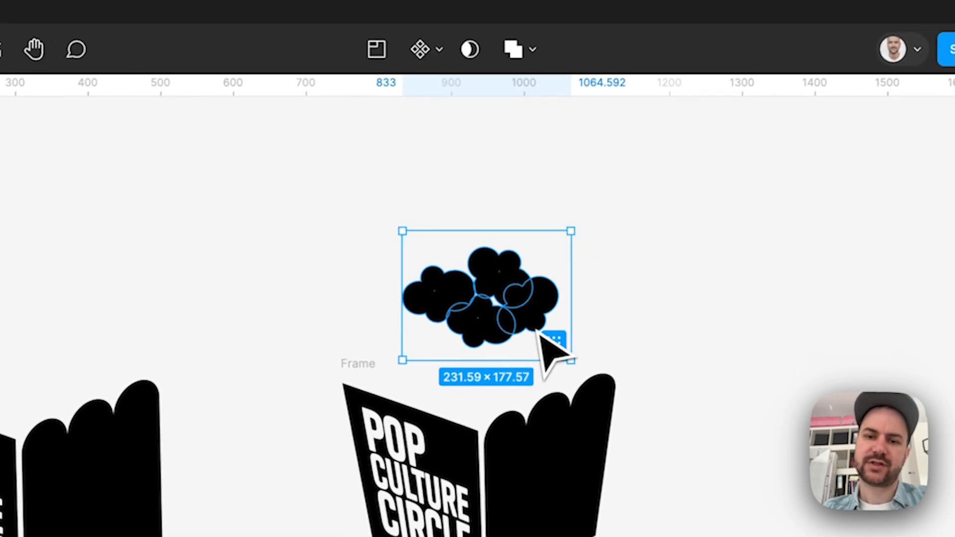
pyautogui.moveTo(523, 299); pyautogui.dragTo(473, 351)
pyautogui.click(657, 313)
pyautogui.moveTo(474, 313); pyautogui.dragTo(529, 347)
pyautogui.click(520, 301)
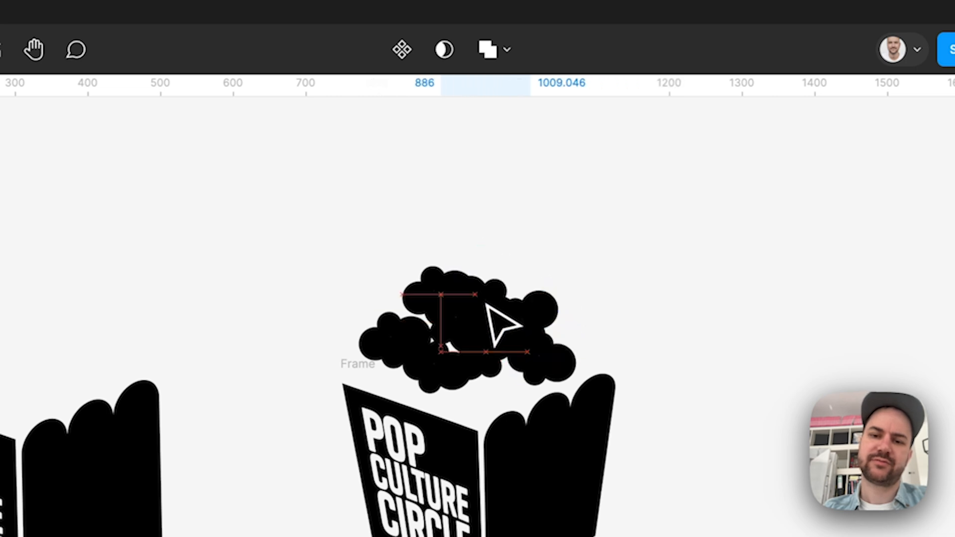
# - Select all the popcorn pieces and move the heap slightly right and down over the tapered box's opening
pyautogui.click(553, 264)
pyautogui.scroll(5, 559, 259)
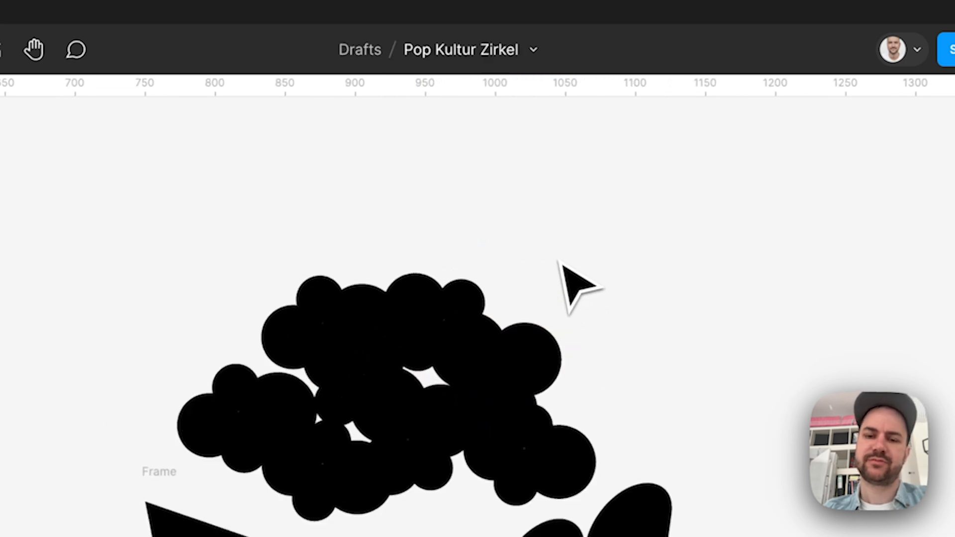
pyautogui.moveTo(220, 232); pyautogui.dragTo(505, 465)
pyautogui.moveTo(612, 398); pyautogui.dragTo(631, 395)
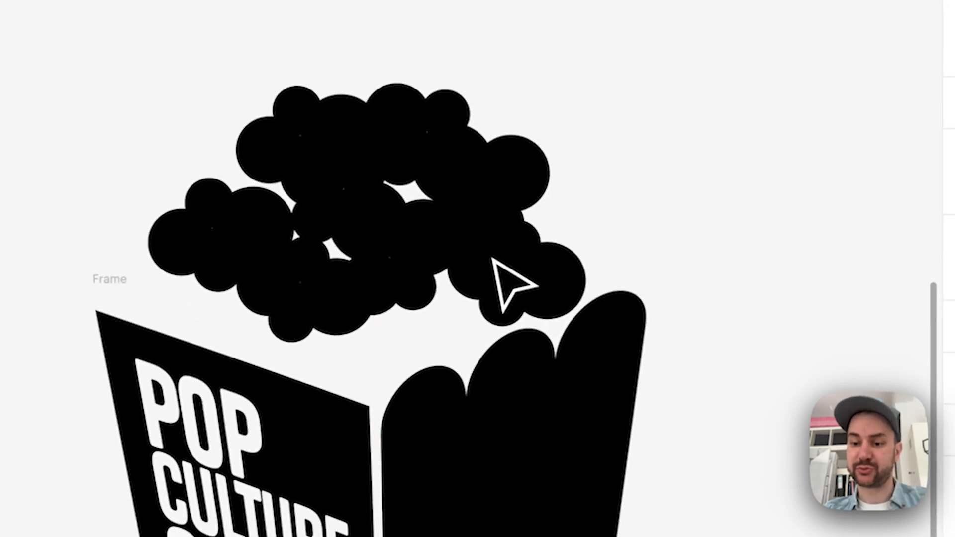
pyautogui.click(494, 260)
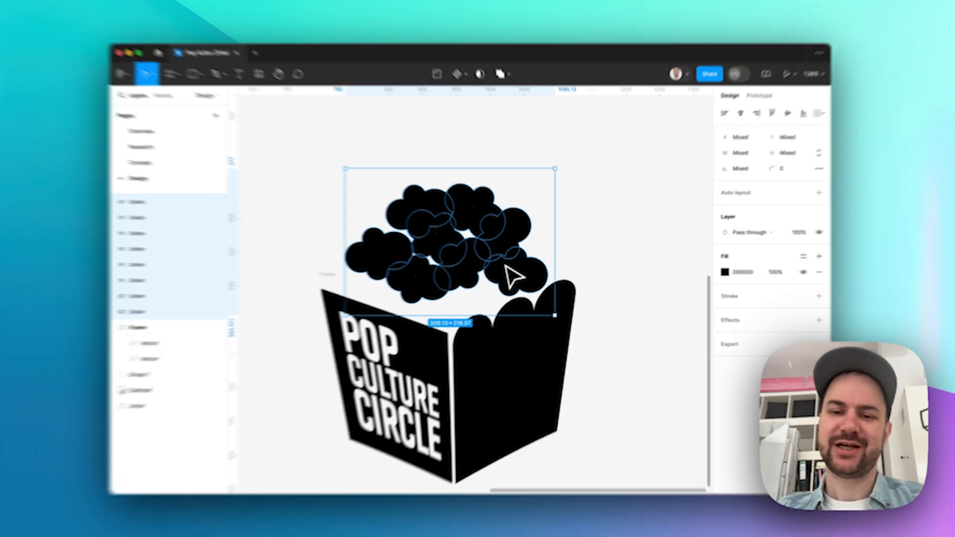
pyautogui.click(599, 220)
pyautogui.scroll(-5, 600, 218)
# - Duplicate the tapered box's lettered and scalloped panels together directly below the original
pyautogui.click(395, 342)
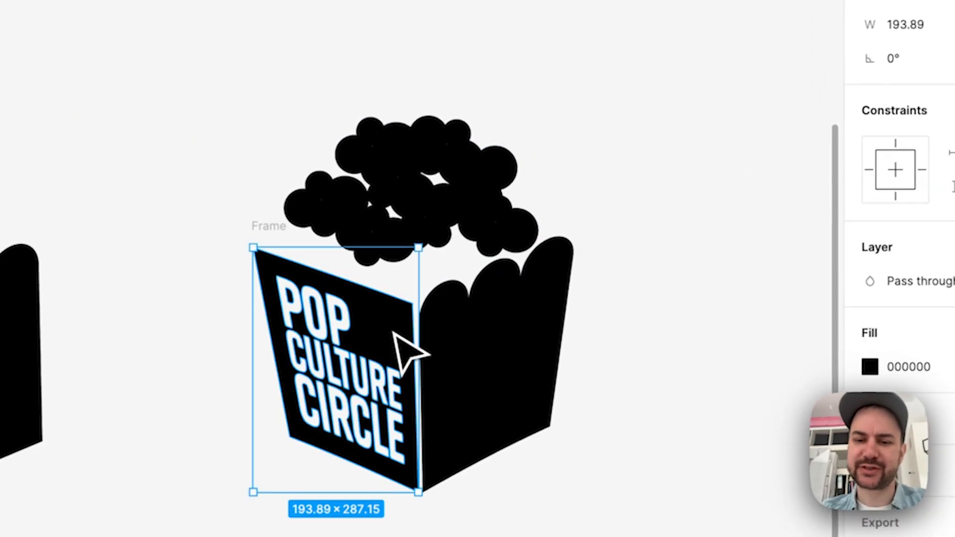
pyautogui.keyDown('shift'); pyautogui.click(482, 338); pyautogui.keyUp('shift')
pyautogui.moveTo(488, 334); pyautogui.dragTo(427, 384)
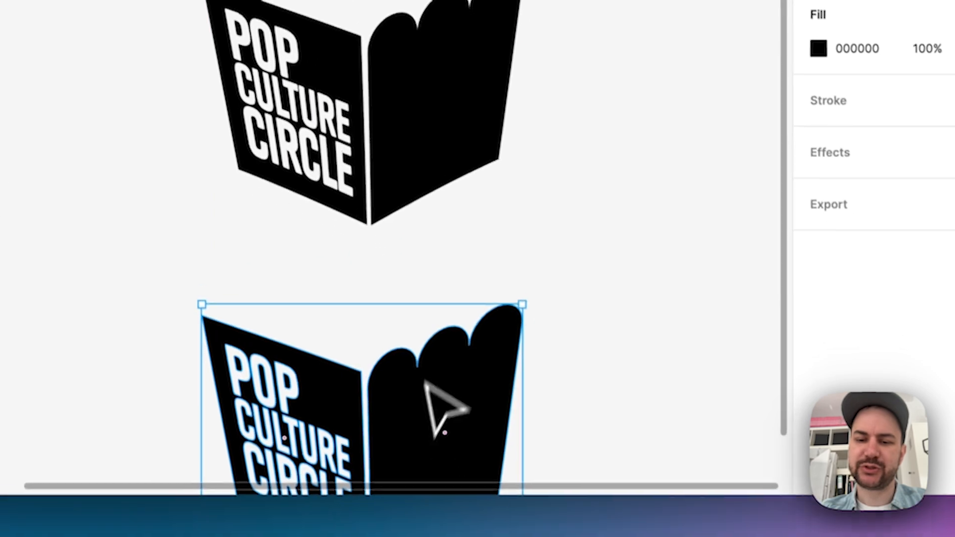
pyautogui.click(586, 244)
pyautogui.scroll(-5, 583, 240)
# - Unite the two copied panels and give them a black 20 px stroke aligned outside
pyautogui.click(439, 94)
pyautogui.keyDown('shift'); pyautogui.click(307, 109); pyautogui.keyUp('shift')
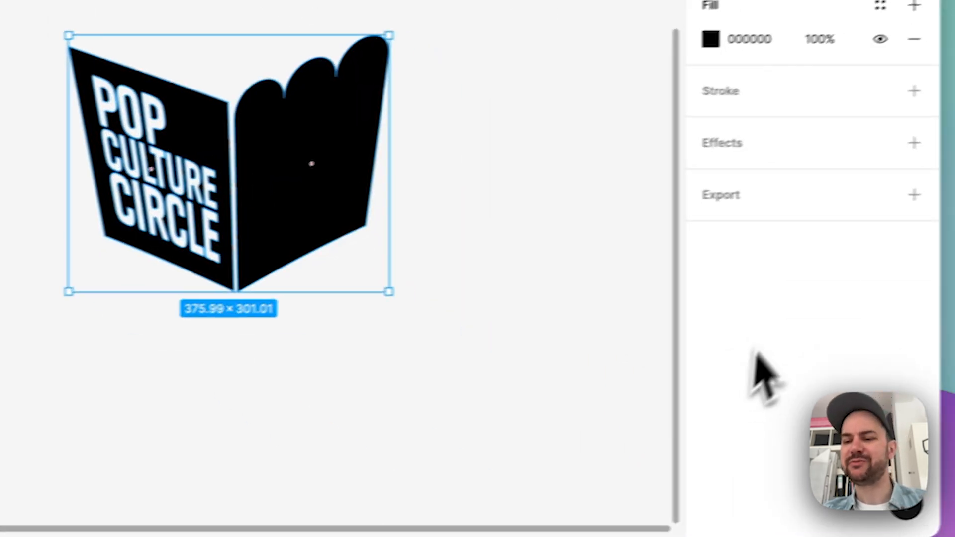
pyautogui.click(915, 91)
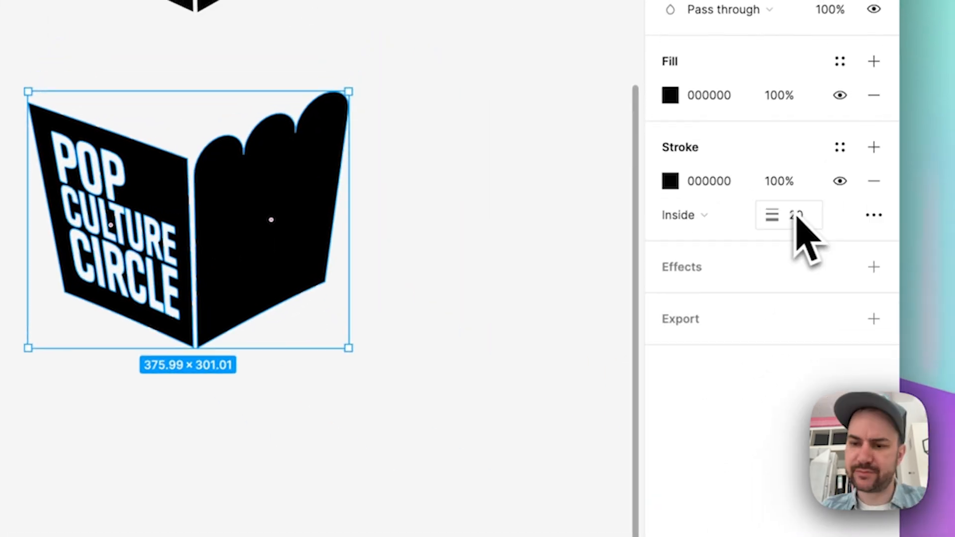
pyautogui.click(721, 158)
pyautogui.click(722, 226)
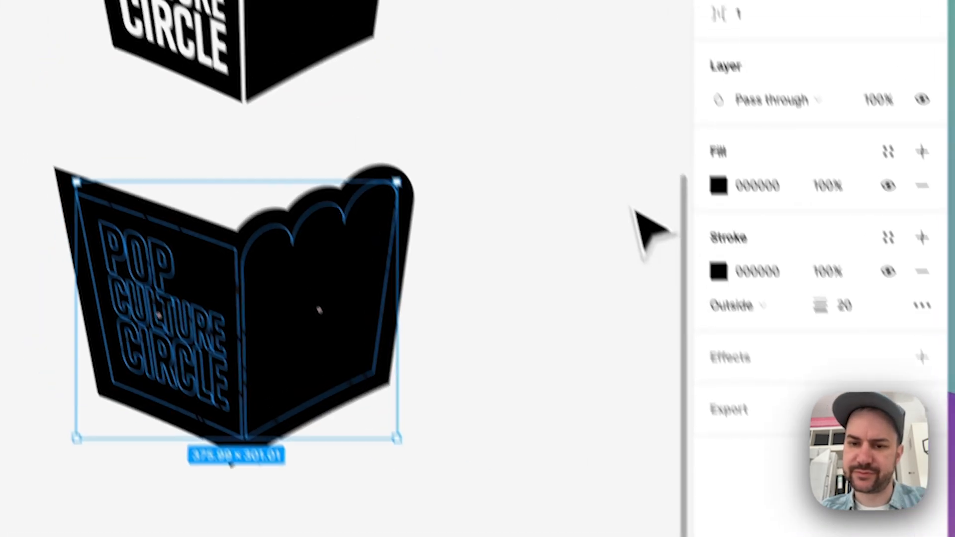
# - Try to convert the united box's stroke with Outline Stroke and delete the selected outline
pyautogui.click(595, 121)
pyautogui.moveTo(246, 184); pyautogui.dragTo(517, 370)
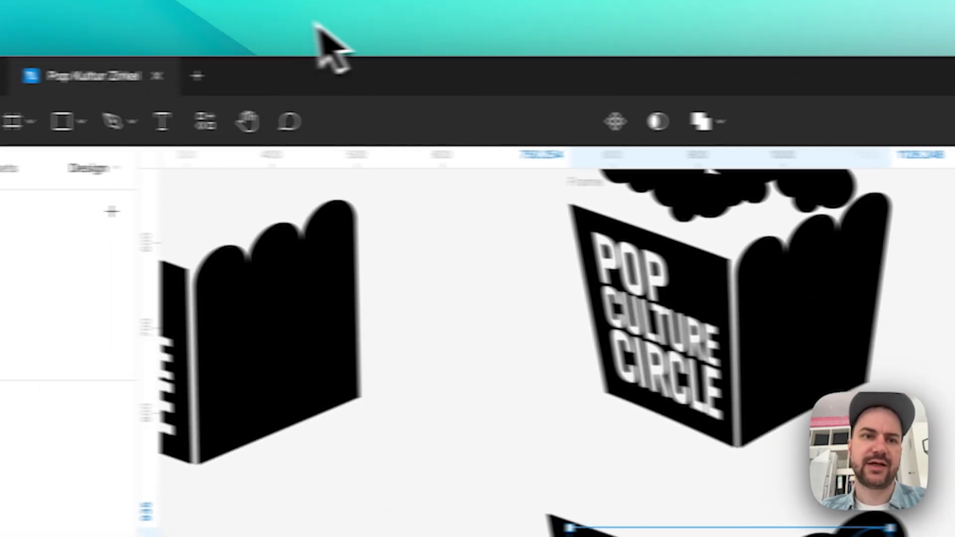
pyautogui.click(335, 38)
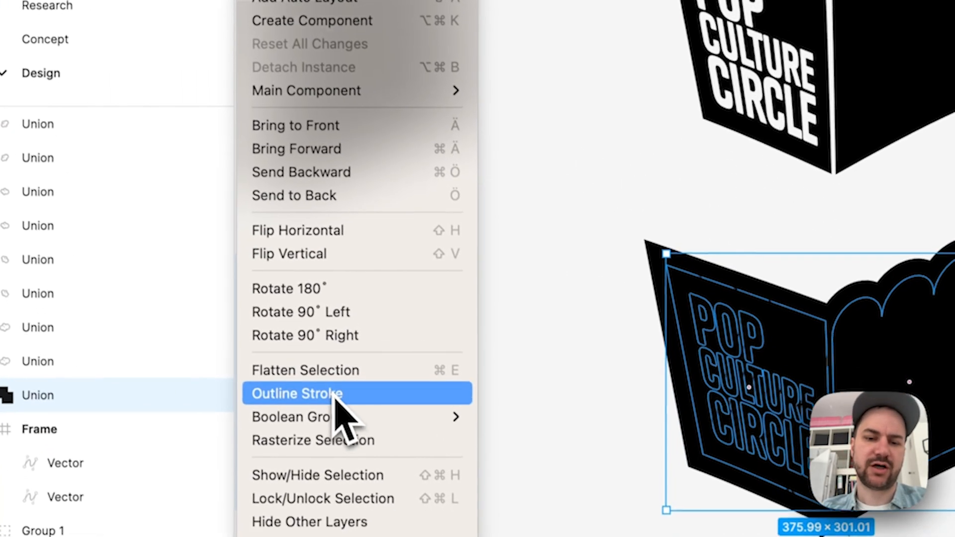
pyautogui.click(344, 413)
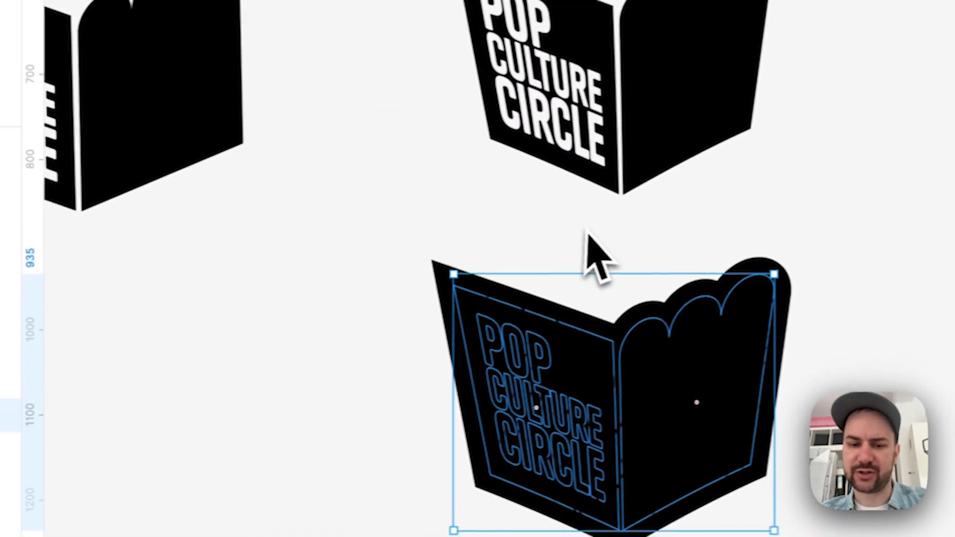
pyautogui.press('Delete')
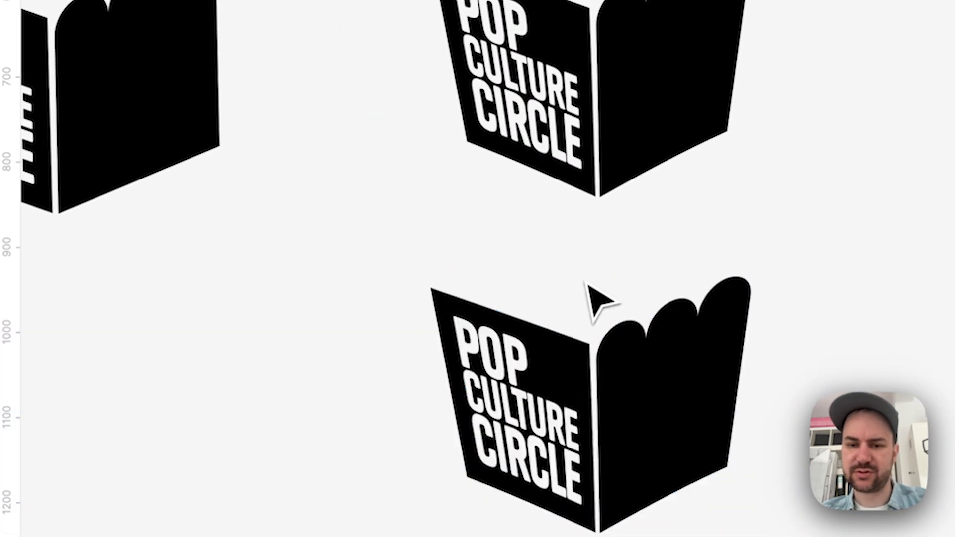
# - Undo the deletion and the stroke outlining on the united box copy
pyautogui.click(597, 358)
pyautogui.hotkey('ctrl', 'z')
pyautogui.hotkey('ctrl', 'z')
pyautogui.hotkey('ctrl', 'z')
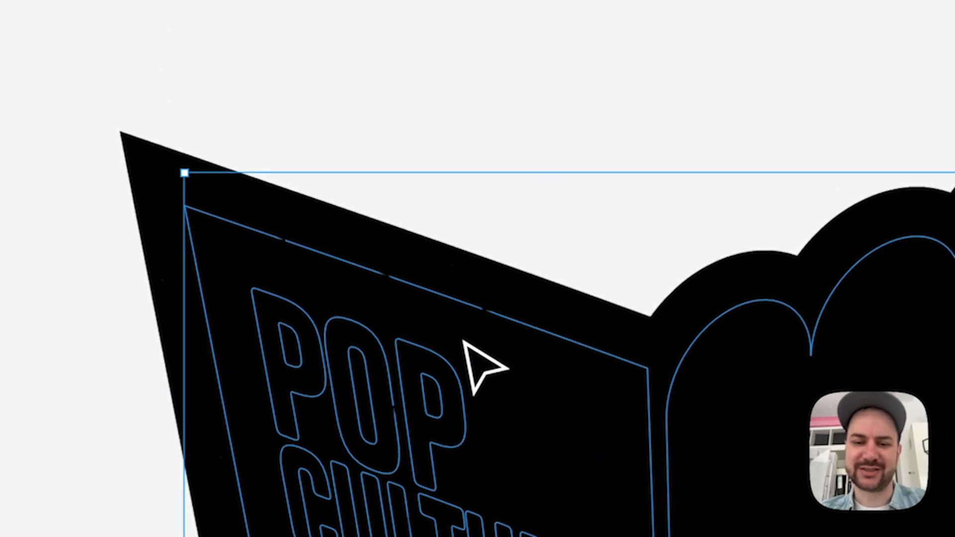
# - Delete the lettered panel from the united copy and apply Outline Stroke to the remaining scalloped shape
pyautogui.press('Delete')
pyautogui.scroll(-5, 464, 342)
pyautogui.click(617, 357)
pyautogui.click(346, 29)
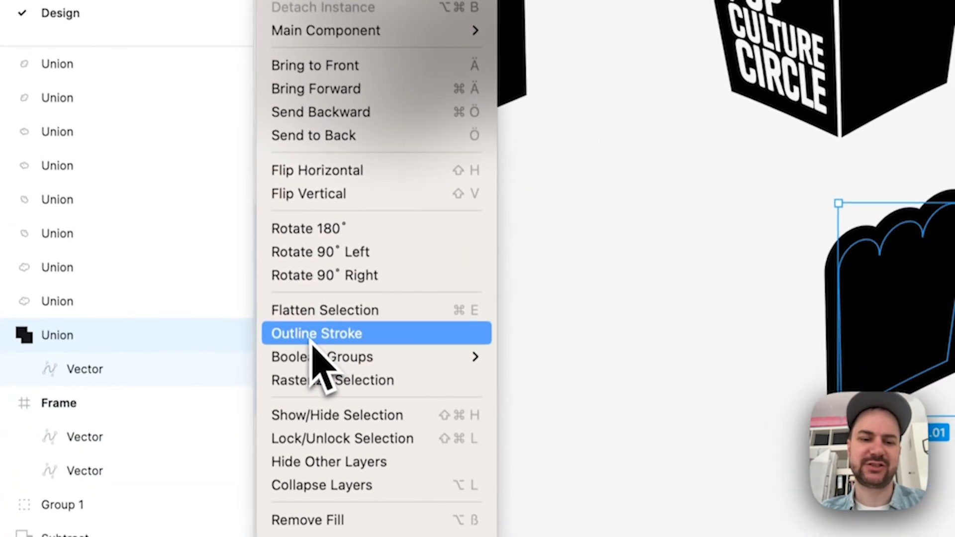
pyautogui.click(320, 387)
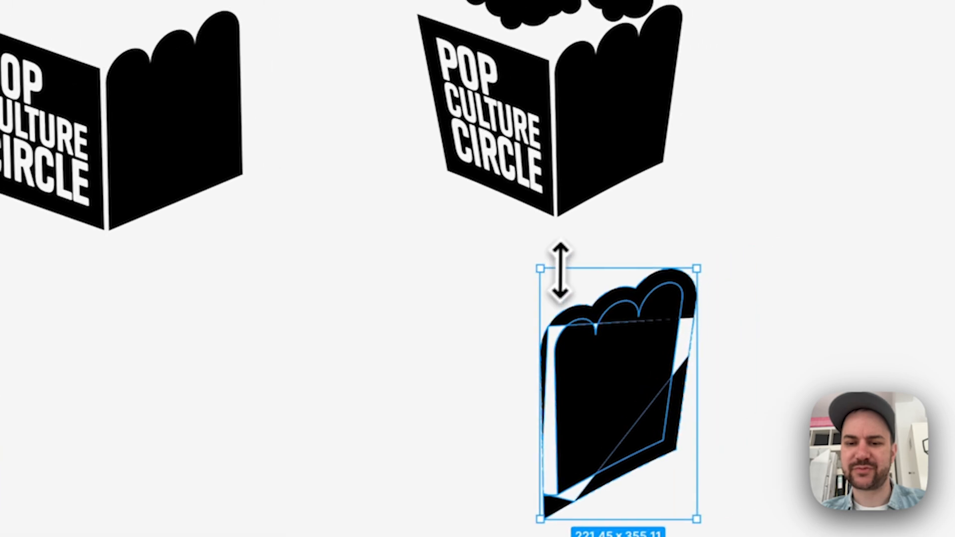
# - Examine the outlined stroke around the scalloped panel copy and the popcorn heap above the tapered box
pyautogui.scroll(5, 889, 303)
pyautogui.scroll(2, 605, 388)
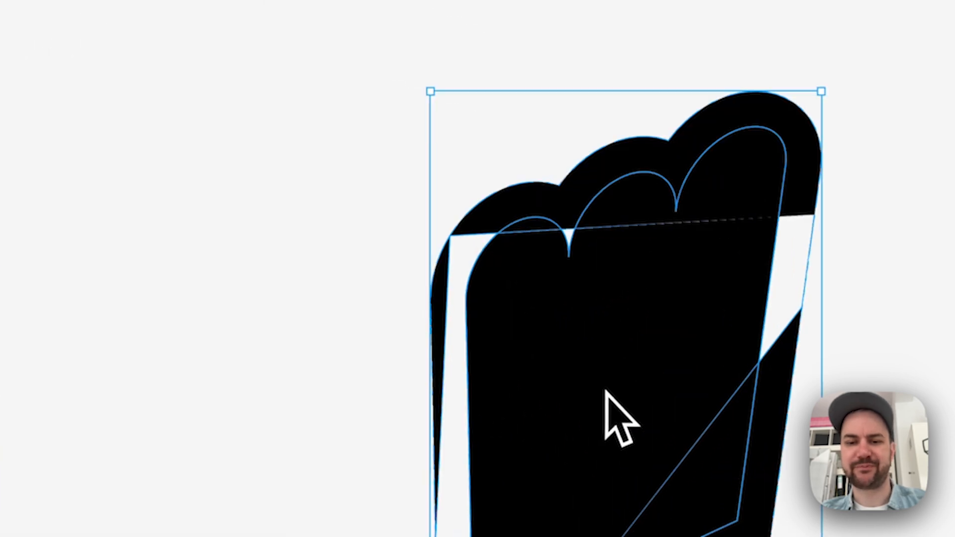
pyautogui.click(909, 267)
pyautogui.scroll(5, 909, 263)
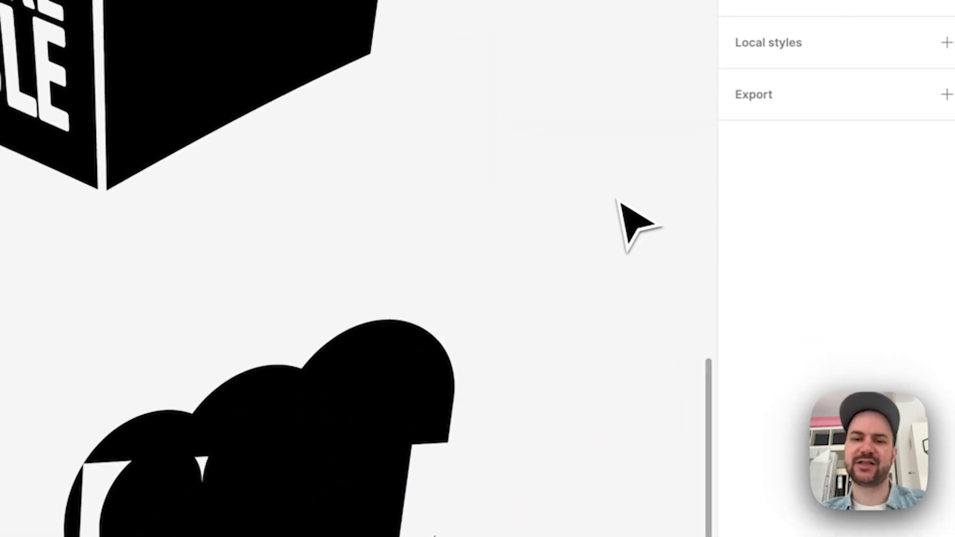
pyautogui.scroll(6, 628, 227)
pyautogui.scroll(-6, 620, 201)
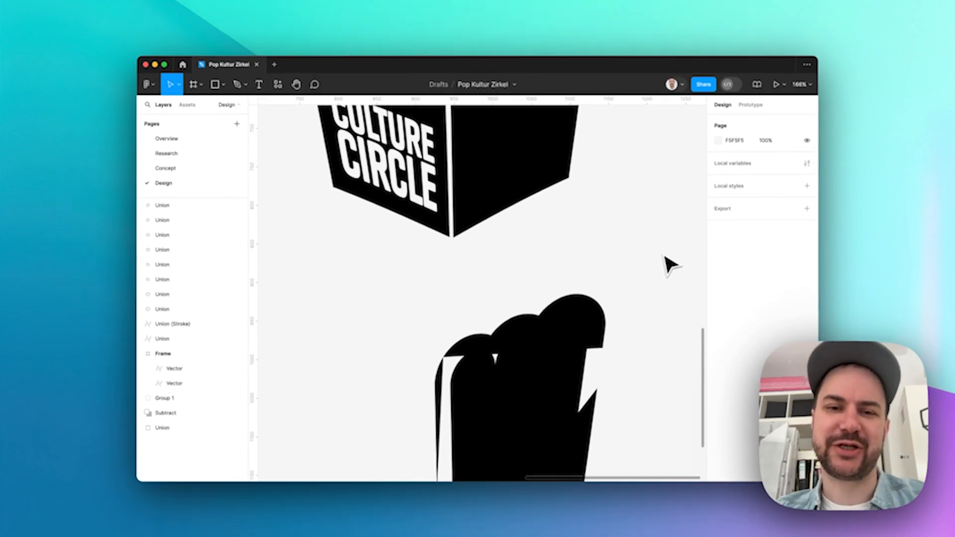
pyautogui.scroll(5, 665, 256)
pyautogui.hscroll(1, 503, 185)
pyautogui.scroll(3, 498, 183)
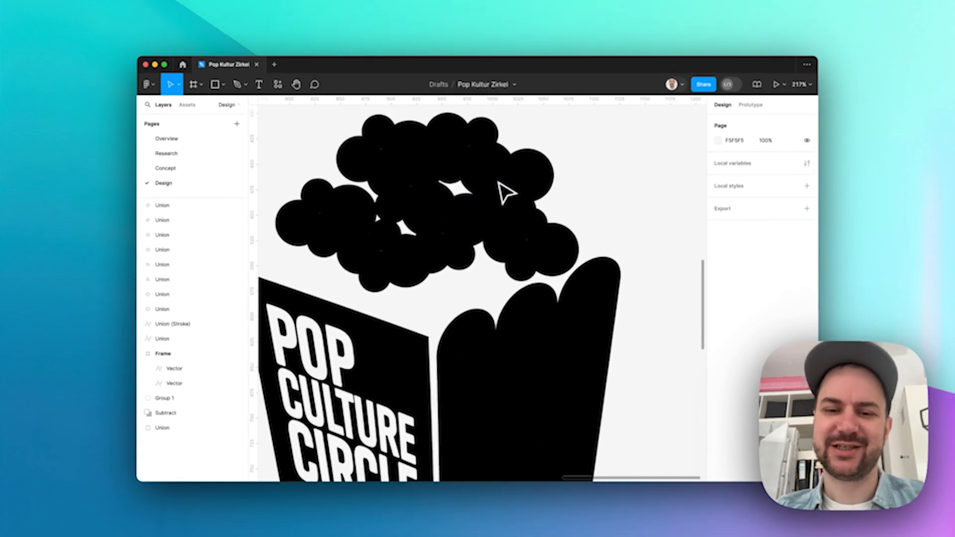
pyautogui.scroll(-2, 503, 192)
pyautogui.scroll(1, 504, 191)
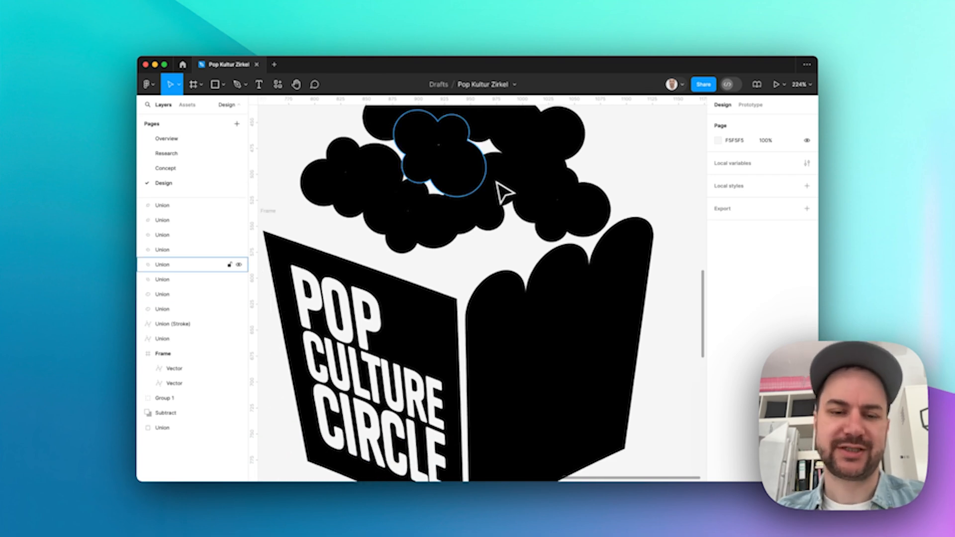
# - Start a Pen path just above the lettered panel's upper edge and curve it over the nearest scallop of the side panel
pyautogui.click(237, 85)
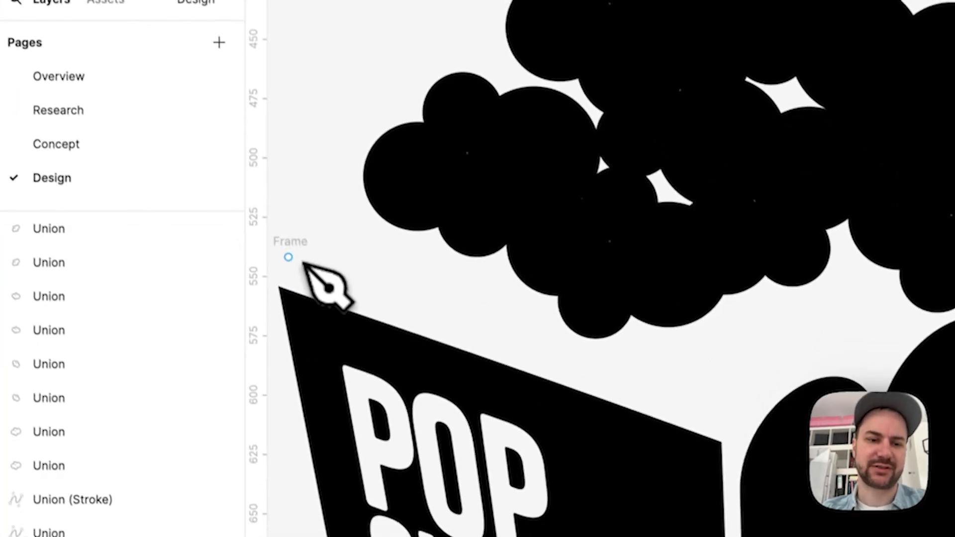
pyautogui.click(323, 347)
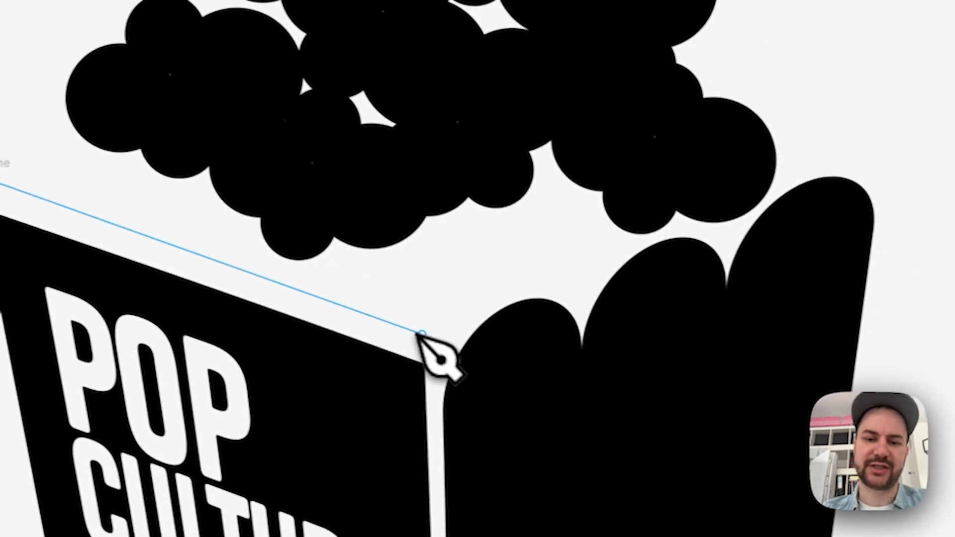
pyautogui.click(430, 329)
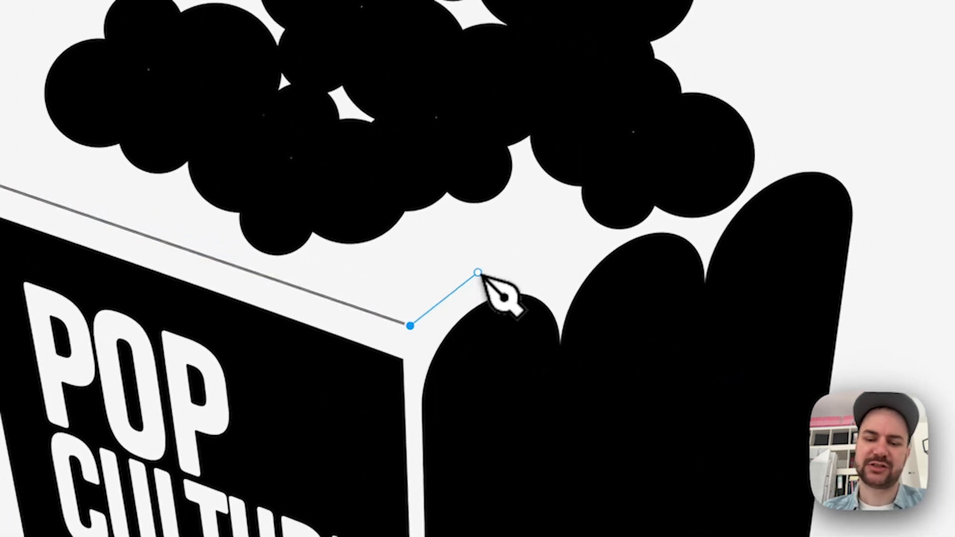
pyautogui.moveTo(478, 273); pyautogui.dragTo(515, 261)
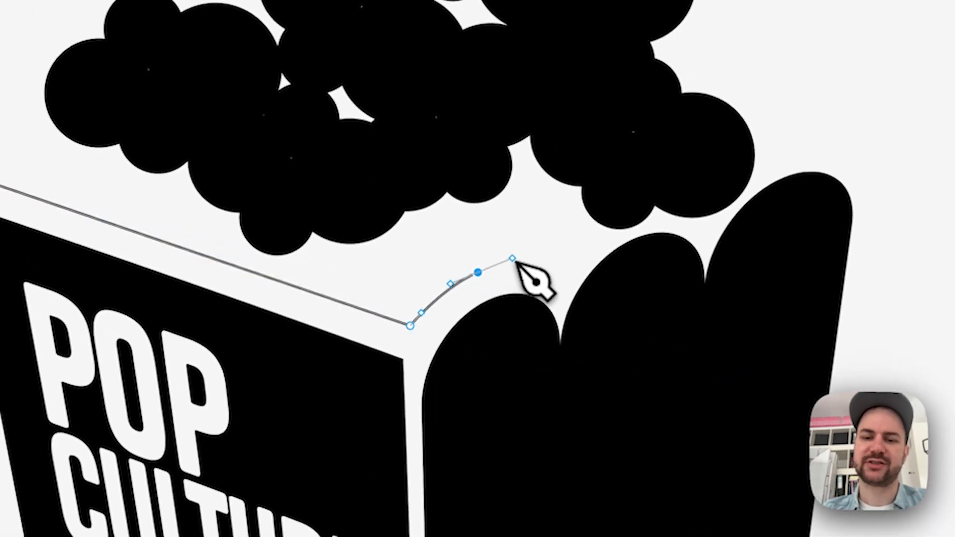
pyautogui.click(556, 286)
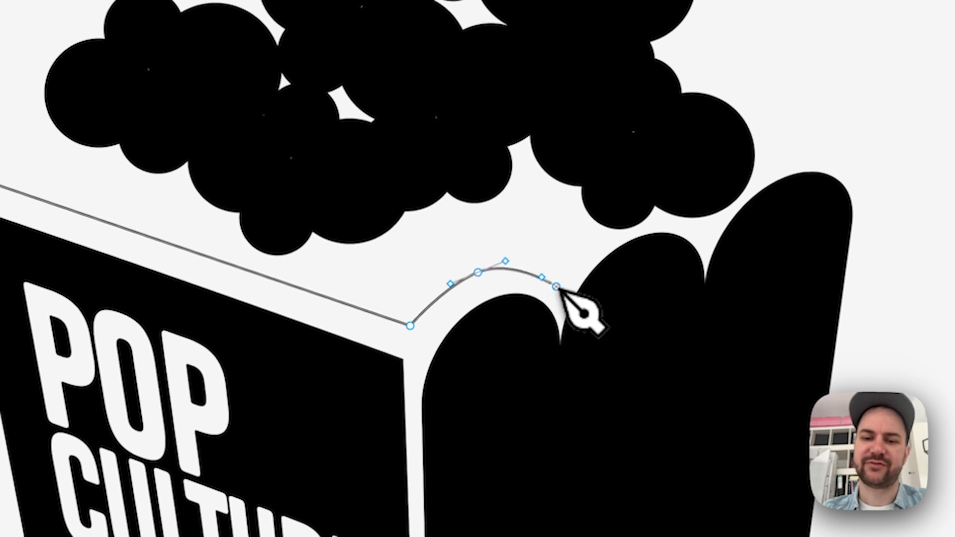
# - Continue the path in smooth arcs over the side panel's middle and tallest scallops, with corner points between them
pyautogui.moveTo(629, 212); pyautogui.dragTo(667, 211)
pyautogui.moveTo(413, 381); pyautogui.dragTo(414, 375)
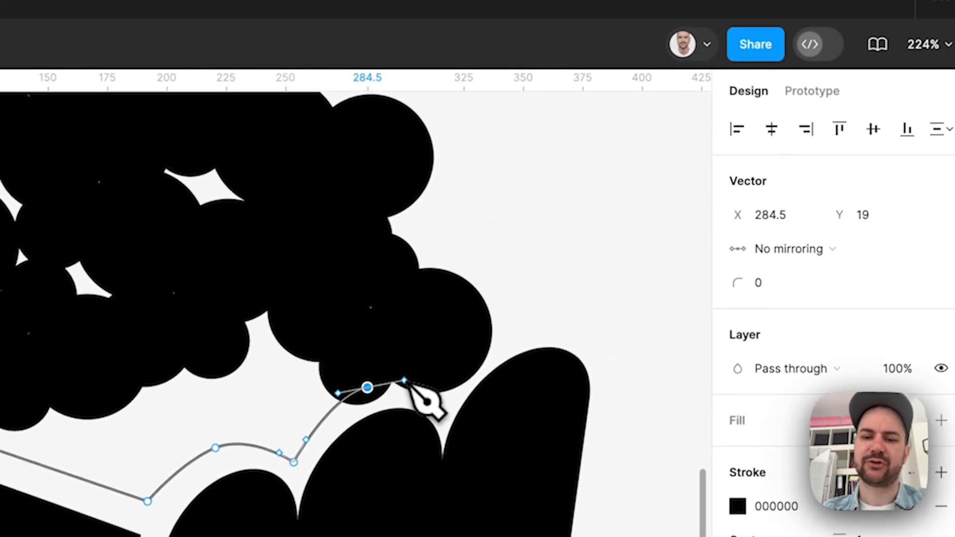
pyautogui.click(442, 400)
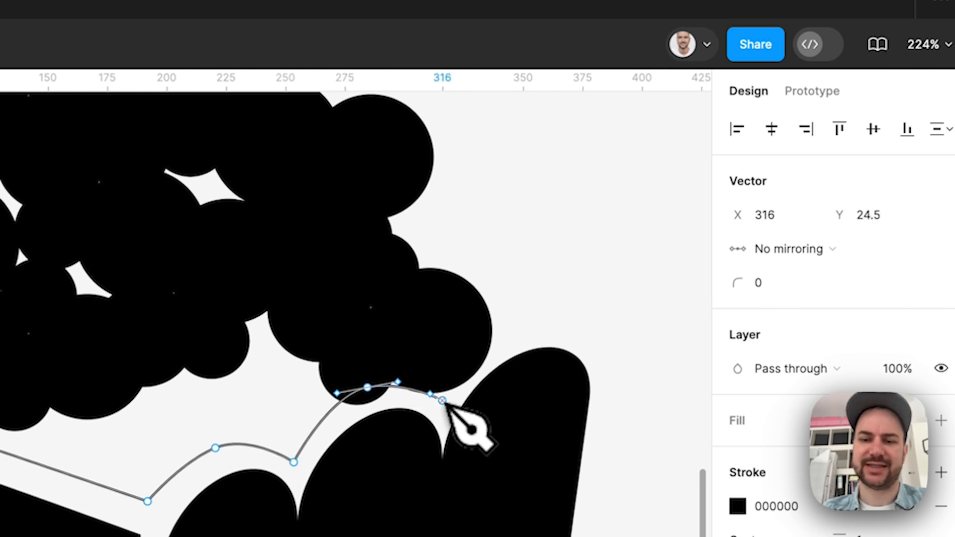
pyautogui.click(519, 324)
pyautogui.moveTo(522, 327); pyautogui.dragTo(565, 310)
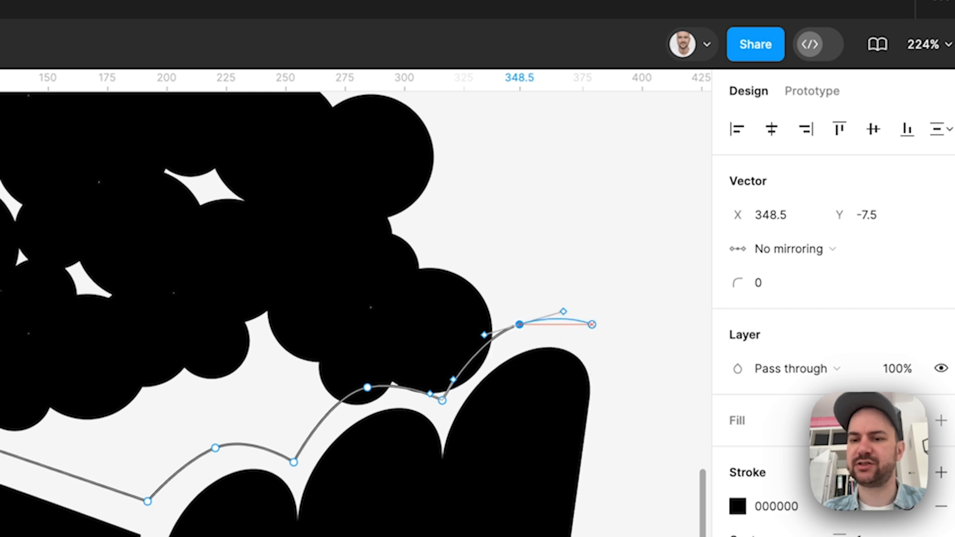
pyautogui.moveTo(603, 343); pyautogui.dragTo(657, 236)
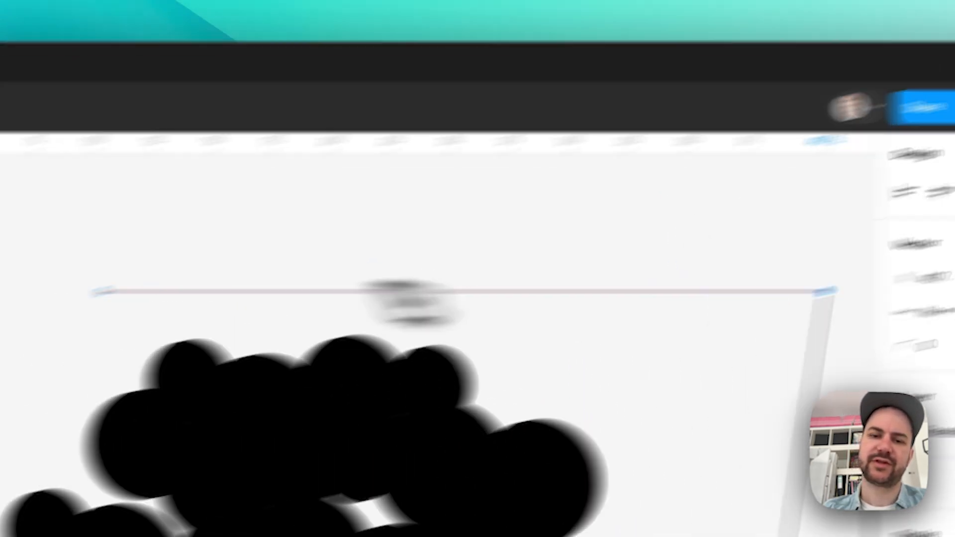
# - Run the path loosely around the popcorn heap and close it at its starting point, making a shape about 408 × 225.5
pyautogui.click(150, 300)
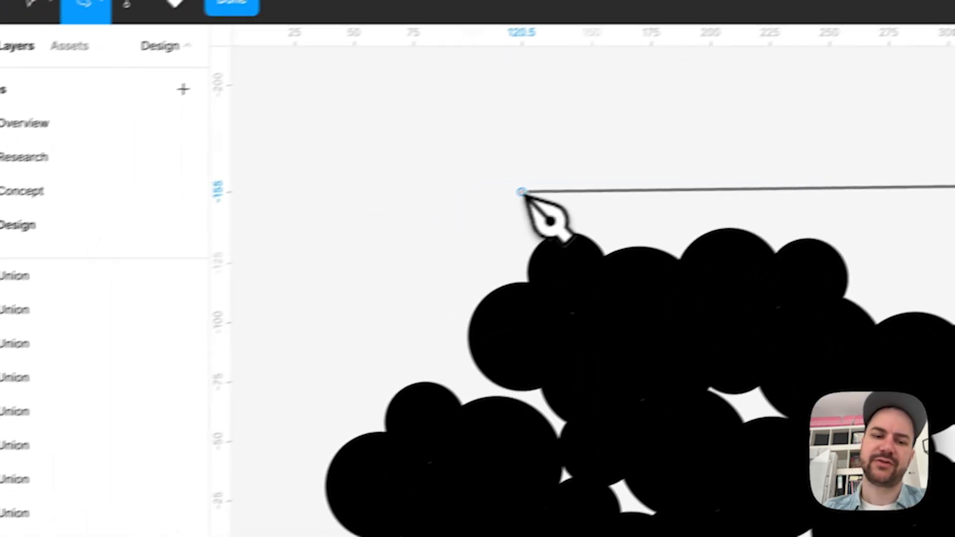
pyautogui.hscroll(-3, 335, 375)
pyautogui.scroll(-2, 335, 375)
pyautogui.click(422, 239)
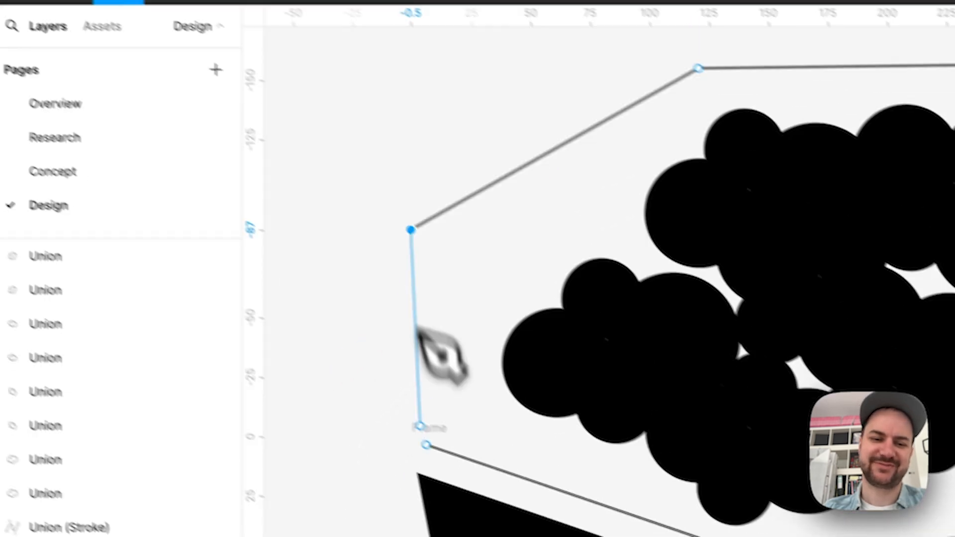
pyautogui.click(437, 452)
pyautogui.scroll(-5, 340, 395)
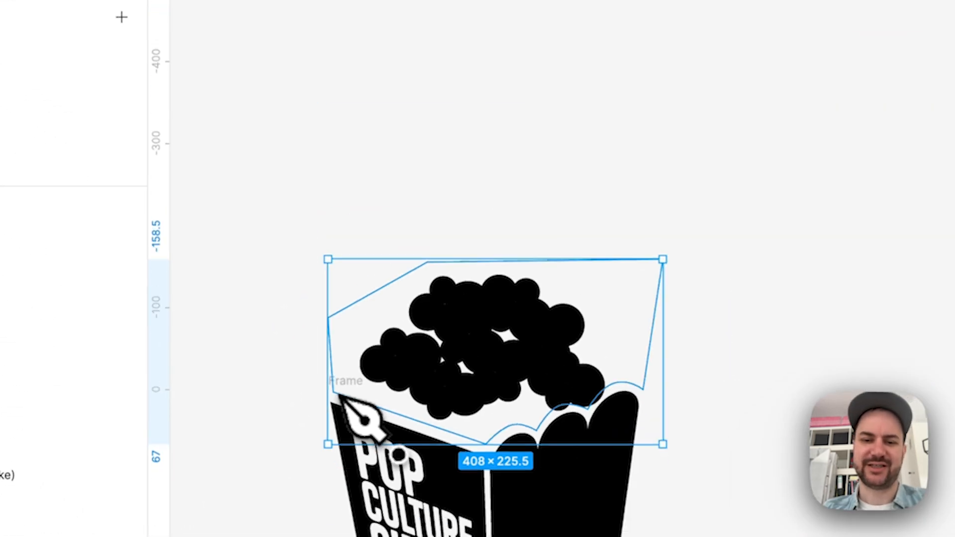
pyautogui.click(664, 102)
# - Place a copy of a popcorn piece over the tallest scallop and rotate it to about -46.3°
pyautogui.scroll(3, 516, 373)
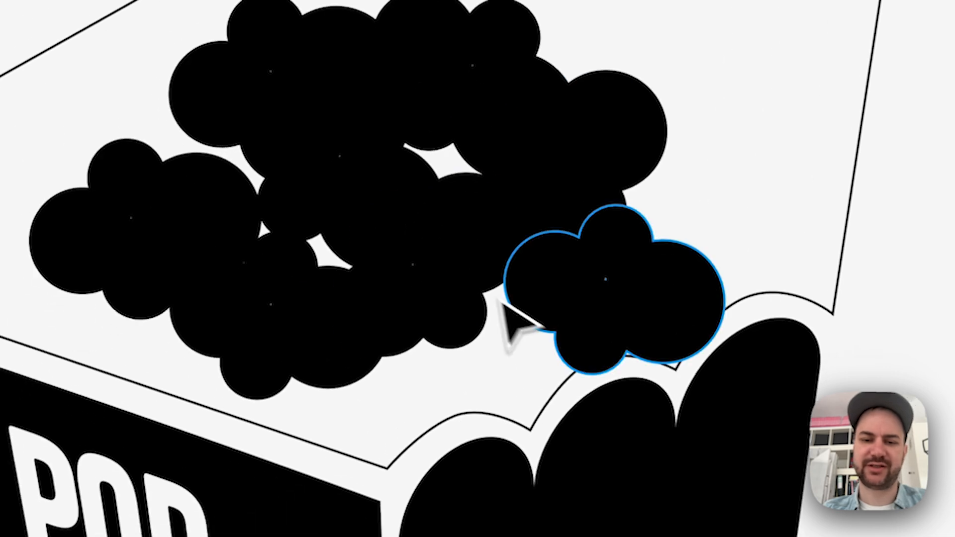
pyautogui.click(392, 384)
pyautogui.moveTo(587, 302); pyautogui.dragTo(698, 272)
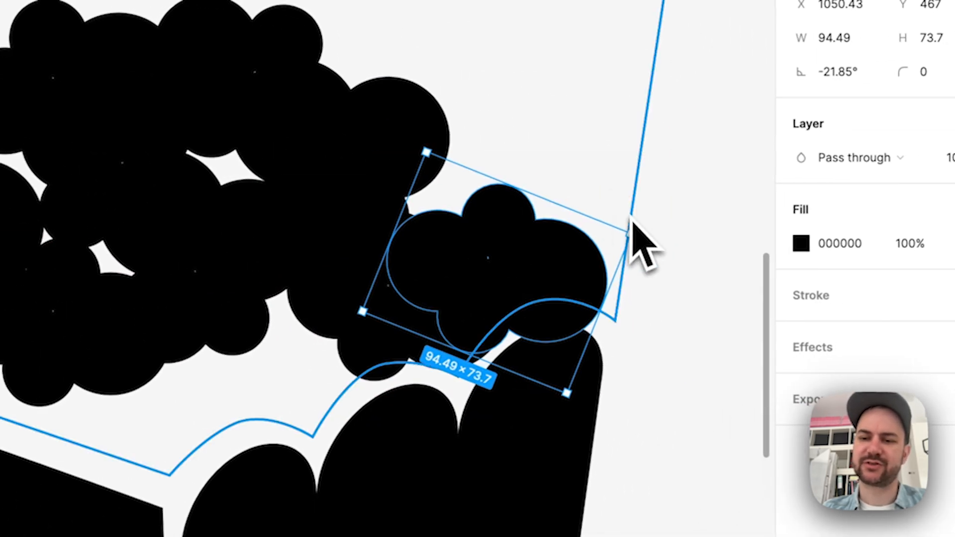
pyautogui.moveTo(667, 234); pyautogui.dragTo(653, 304)
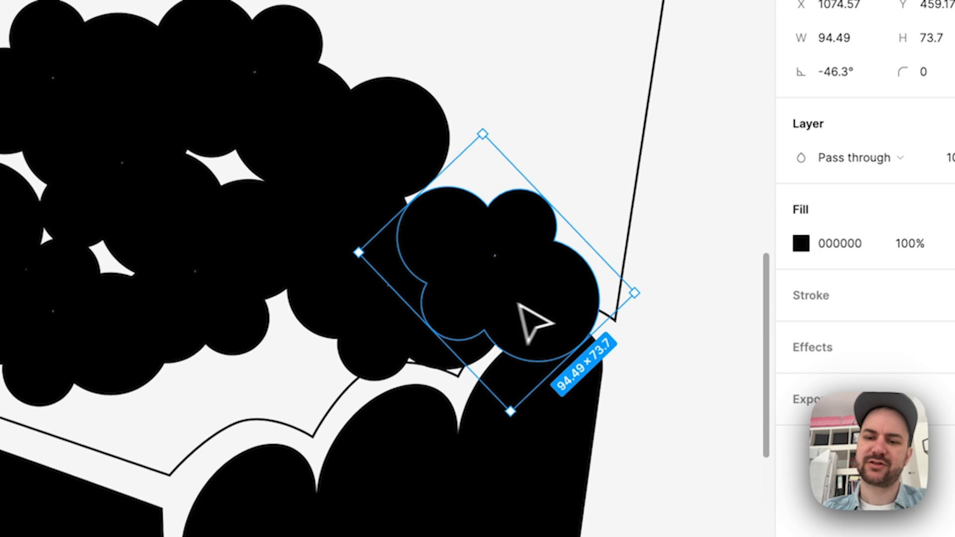
pyautogui.moveTo(517, 303); pyautogui.dragTo(512, 296)
# - Add popcorn copies along the lettered panel's upper edge and rotate the one at its outer corner to about -35.97°
pyautogui.moveTo(392, 332); pyautogui.dragTo(140, 430)
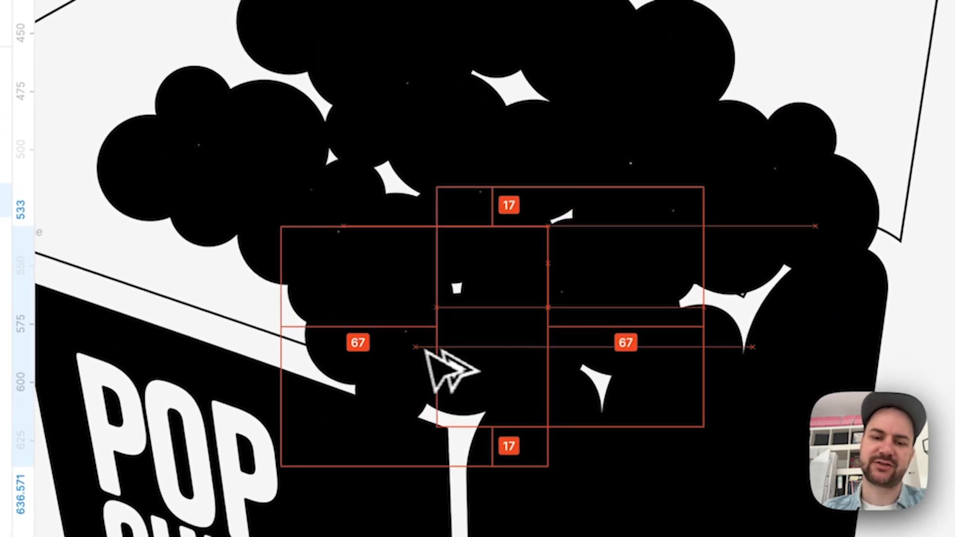
pyautogui.moveTo(451, 371); pyautogui.dragTo(375, 357)
pyautogui.hscroll(-5, 375, 357)
pyautogui.moveTo(604, 324); pyautogui.dragTo(386, 258)
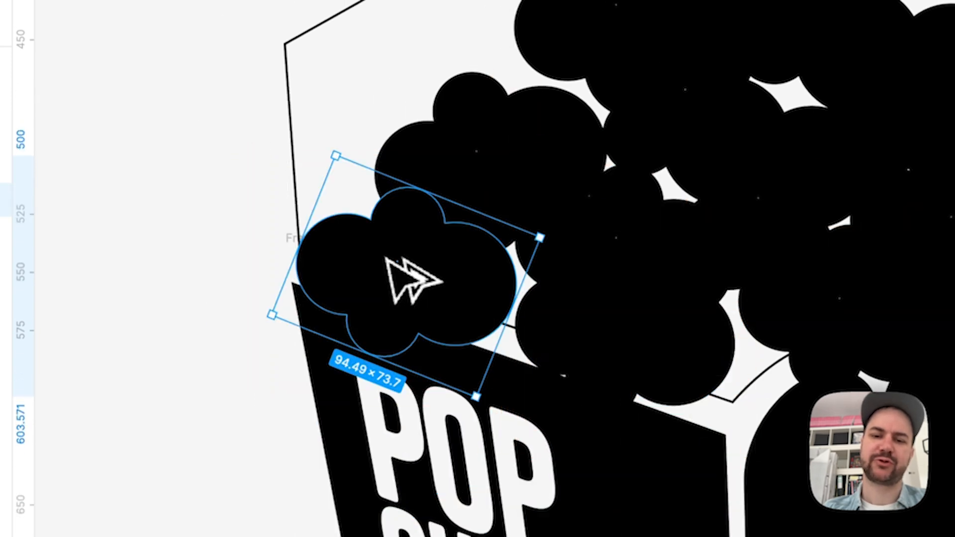
pyautogui.moveTo(345, 145); pyautogui.dragTo(359, 140)
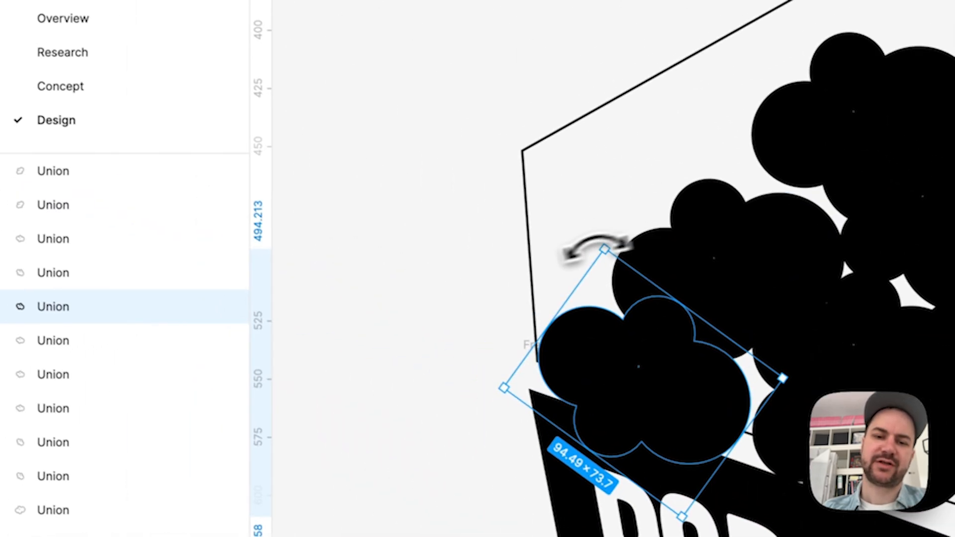
# - Examine the original Pop Kultur Zirkel logo and the popcorn bag reference images on the Research page
pyautogui.click(90, 54)
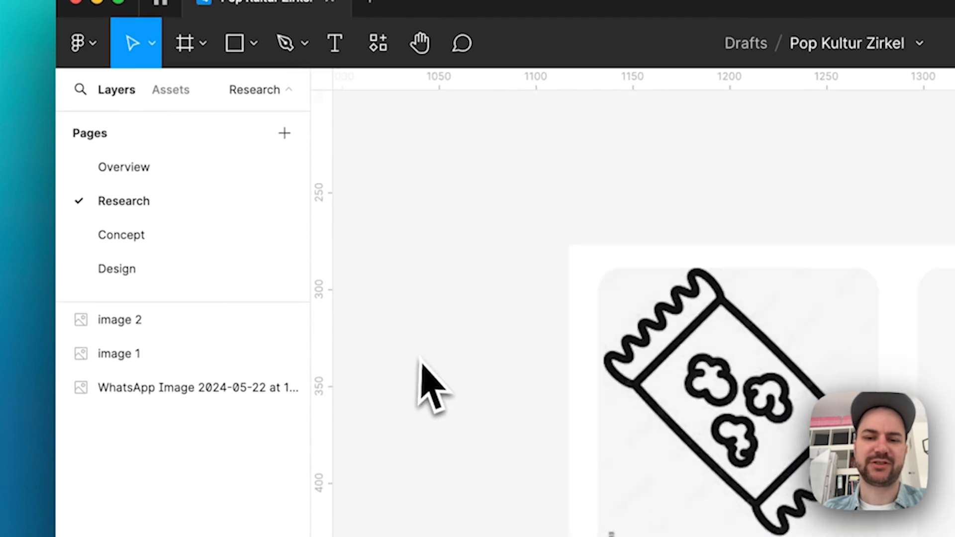
pyautogui.scroll(-6, 422, 362)
pyautogui.hscroll(-13, 422, 361)
pyautogui.scroll(6, 422, 362)
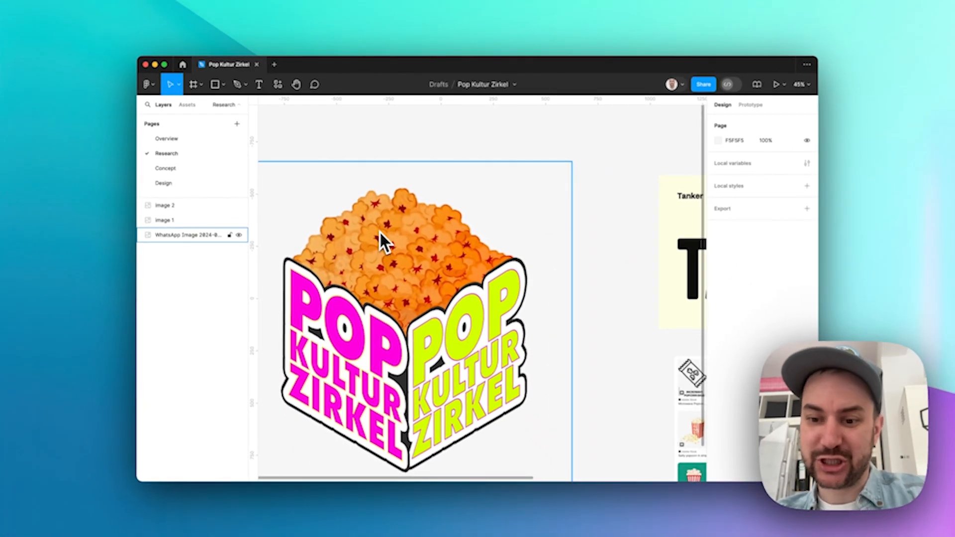
pyautogui.hscroll(10, 418, 251)
pyautogui.scroll(5, 420, 259)
pyautogui.scroll(-2, 457, 281)
pyautogui.hscroll(2, 457, 281)
pyautogui.scroll(5, 454, 306)
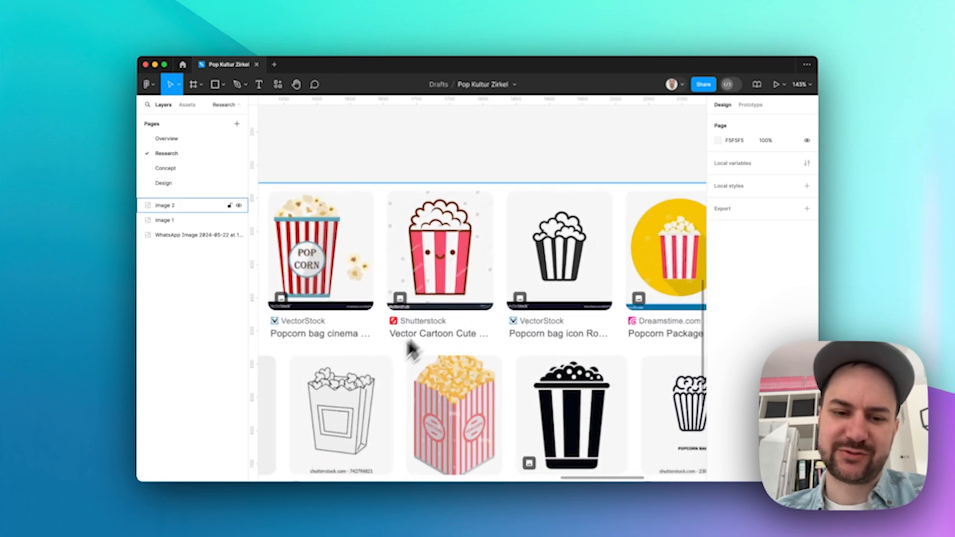
pyautogui.hscroll(2, 374, 386)
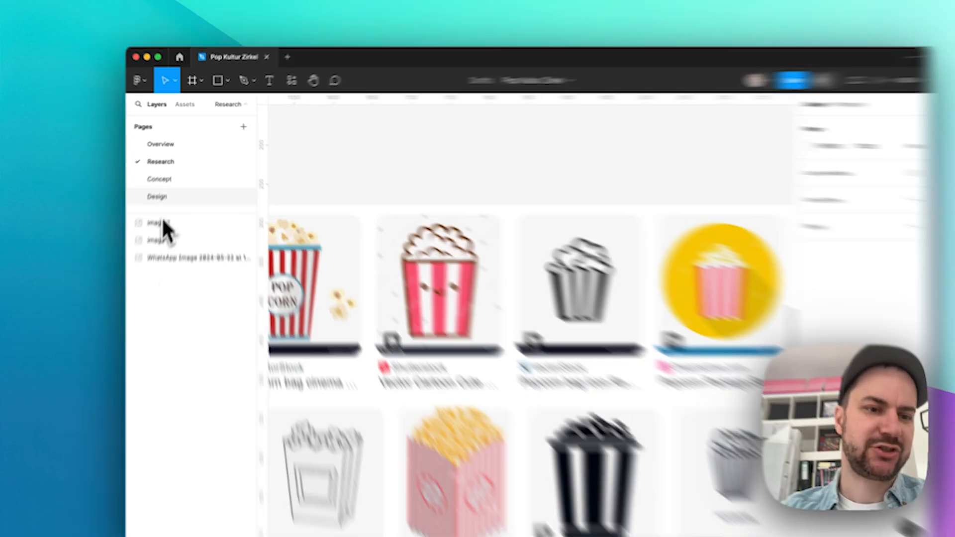
# - Return to the Design page and examine how the popcorn heap sits in the box at close and overall view
pyautogui.click(163, 183)
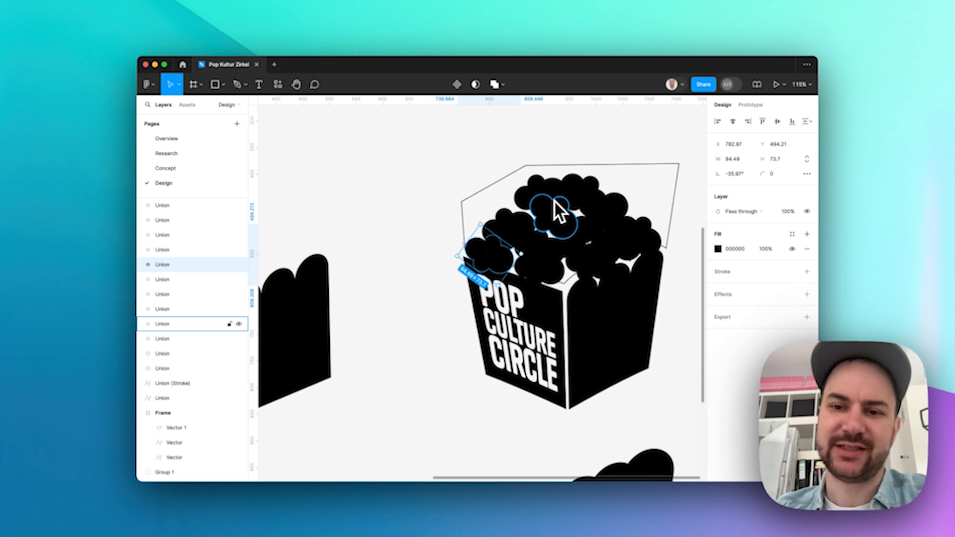
pyautogui.hscroll(2, 555, 201)
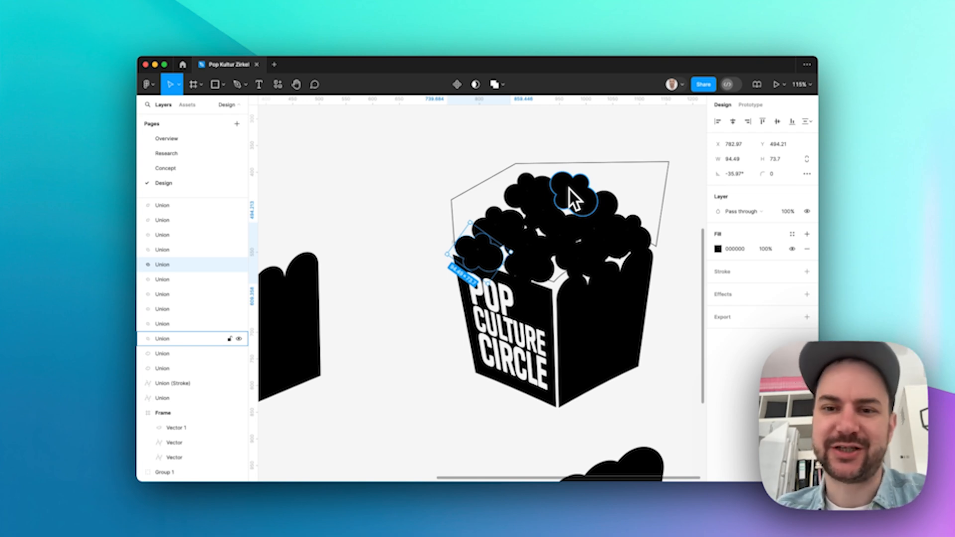
pyautogui.scroll(5, 569, 189)
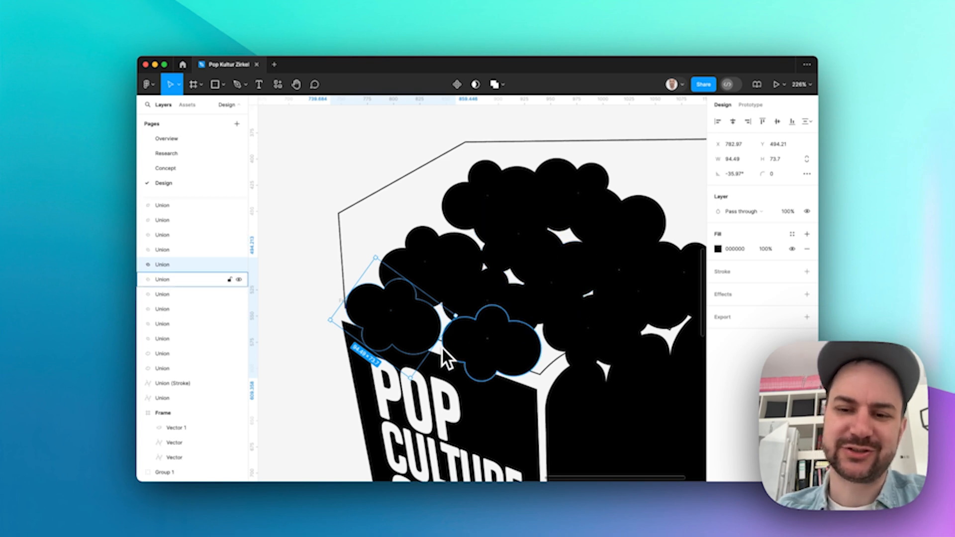
pyautogui.scroll(-8, 441, 347)
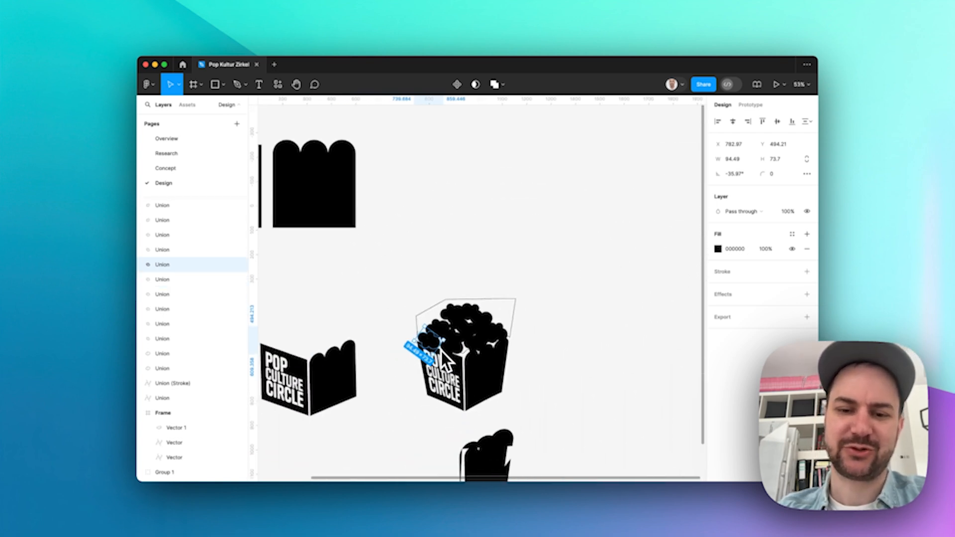
pyautogui.scroll(4, 441, 351)
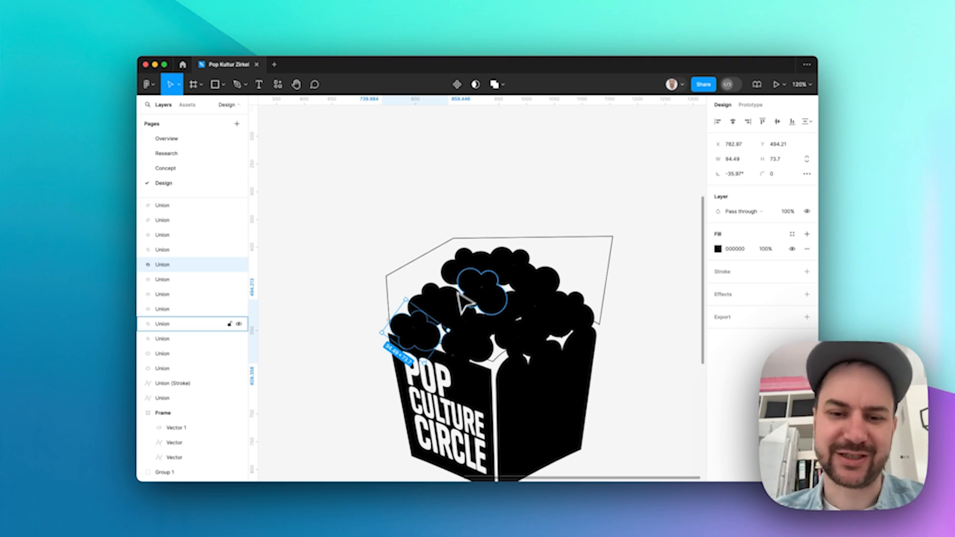
pyautogui.scroll(-5, 459, 290)
pyautogui.click(486, 223)
pyautogui.scroll(3, 498, 221)
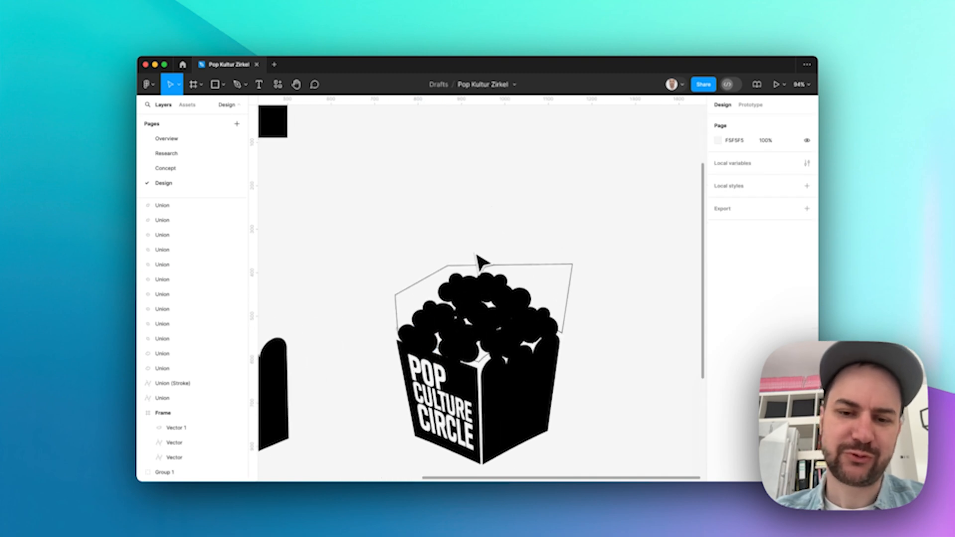
# - Select all the individual popcorn pieces and combine them into one shape with Union
pyautogui.click(416, 351)
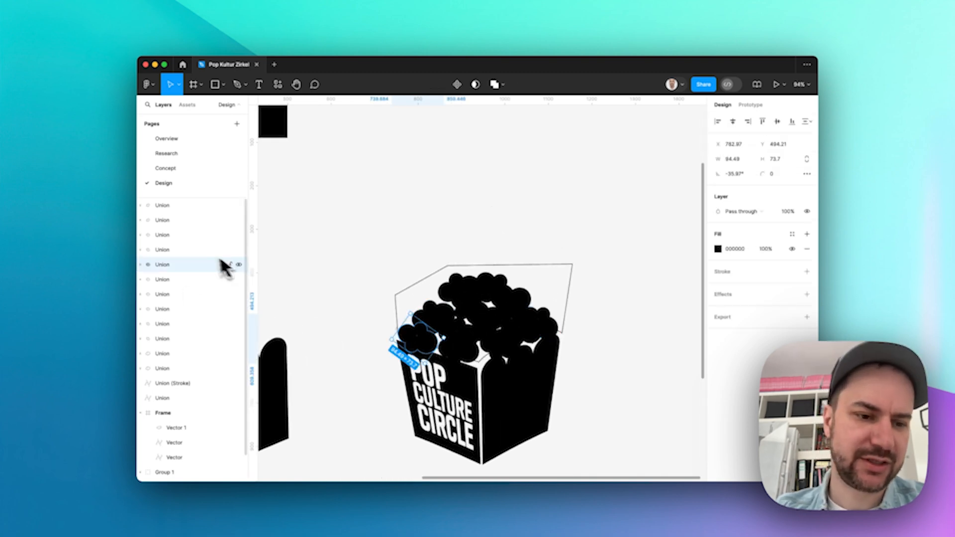
pyautogui.click(168, 369)
pyautogui.keyDown('shift'); pyautogui.click(183, 205); pyautogui.keyUp('shift')
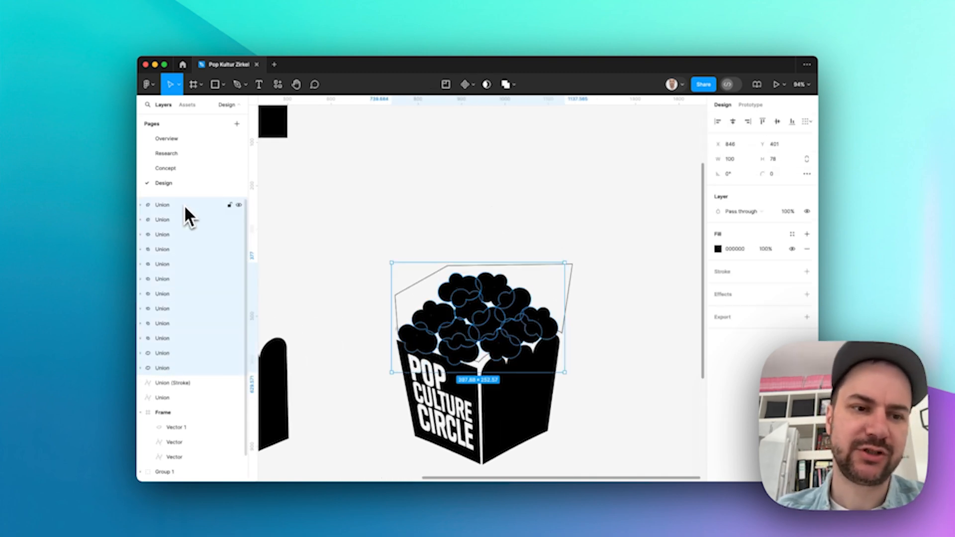
pyautogui.click(506, 84)
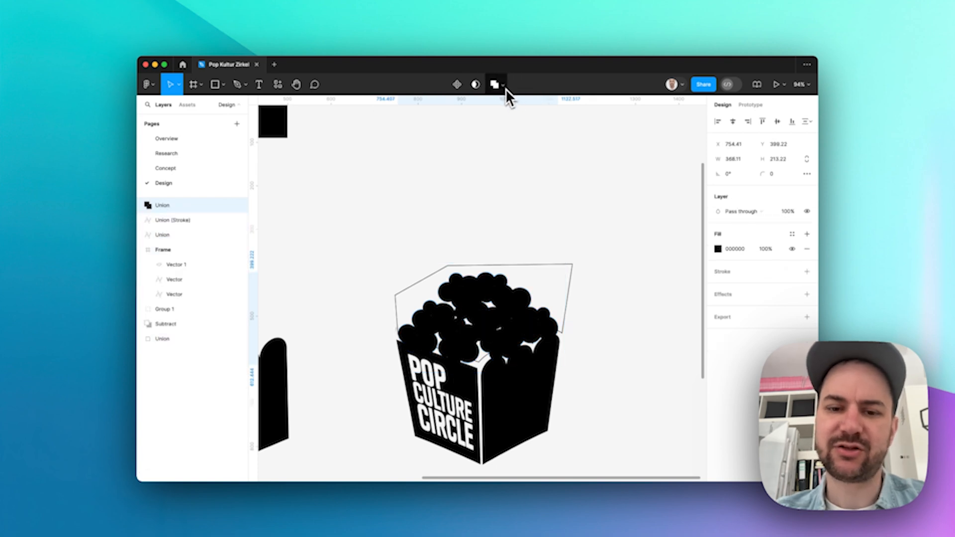
# - Remove the stroke from the closed path around the heap and give it a D9D9D9 fill
pyautogui.click(536, 276)
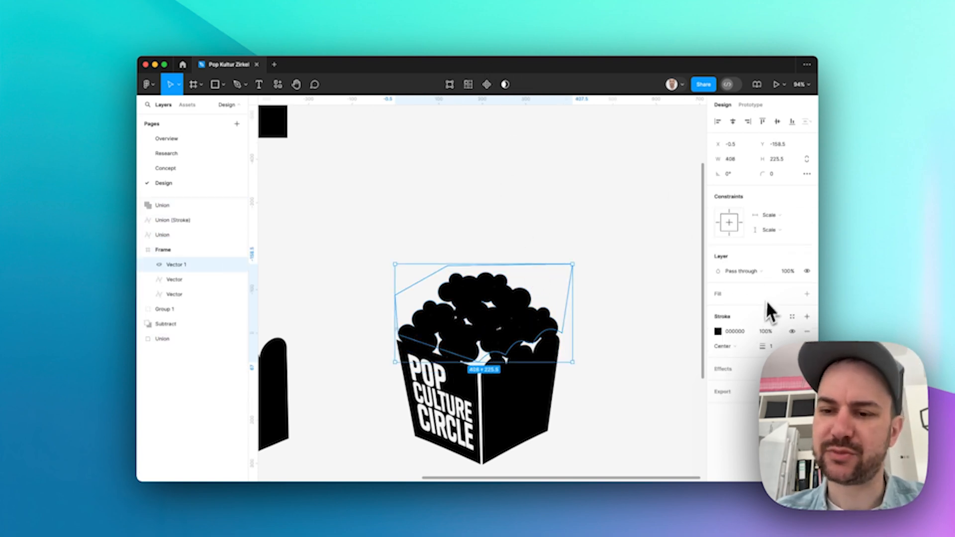
pyautogui.click(807, 331)
pyautogui.click(807, 294)
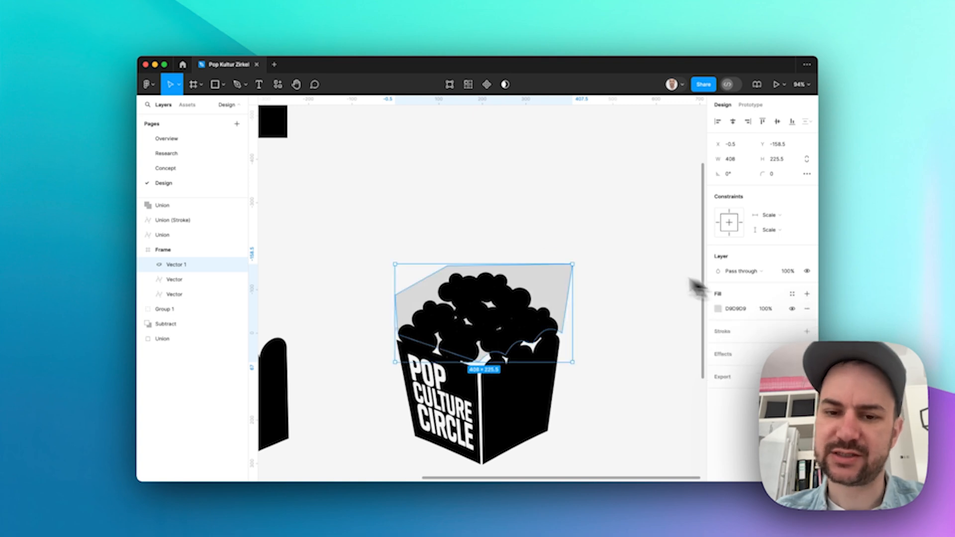
# - Try to intersect the united popcorn heap with the grey shape drawn around it
pyautogui.keyDown('shift'); pyautogui.click(504, 325); pyautogui.keyUp('shift')
pyautogui.click(514, 84)
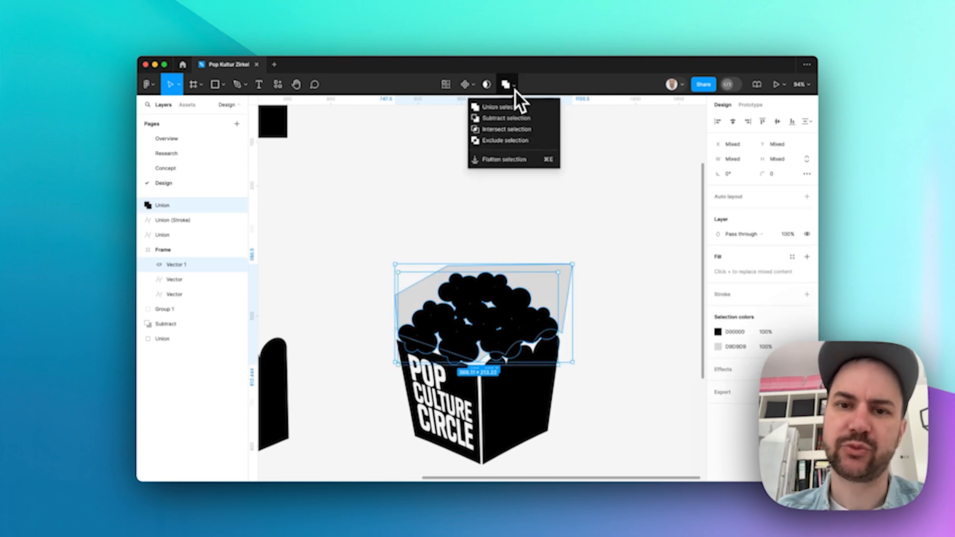
pyautogui.click(503, 128)
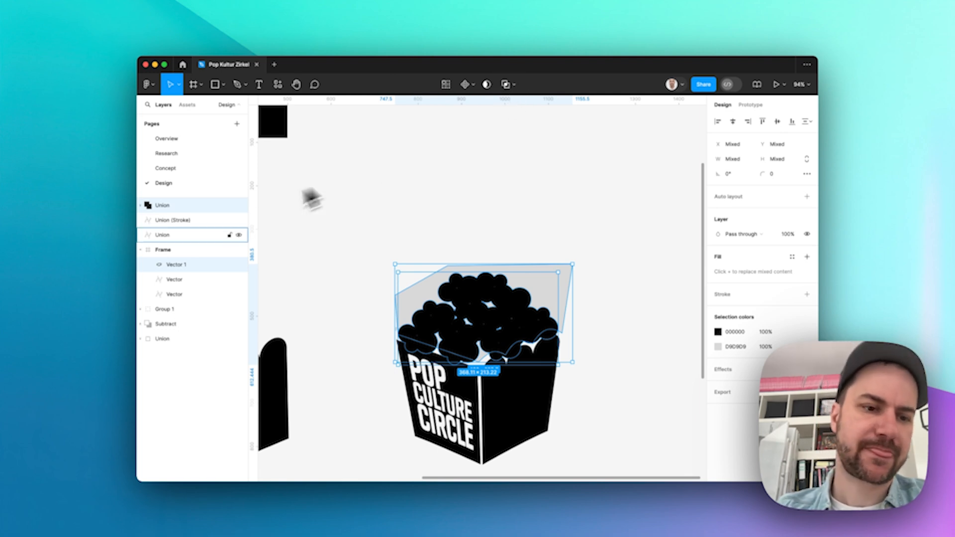
# - Move the grey heap shape out of the frame to directly beneath the united popcorn in the layer order, and select both
pyautogui.click(189, 265)
pyautogui.moveTo(172, 216); pyautogui.dragTo(172, 219)
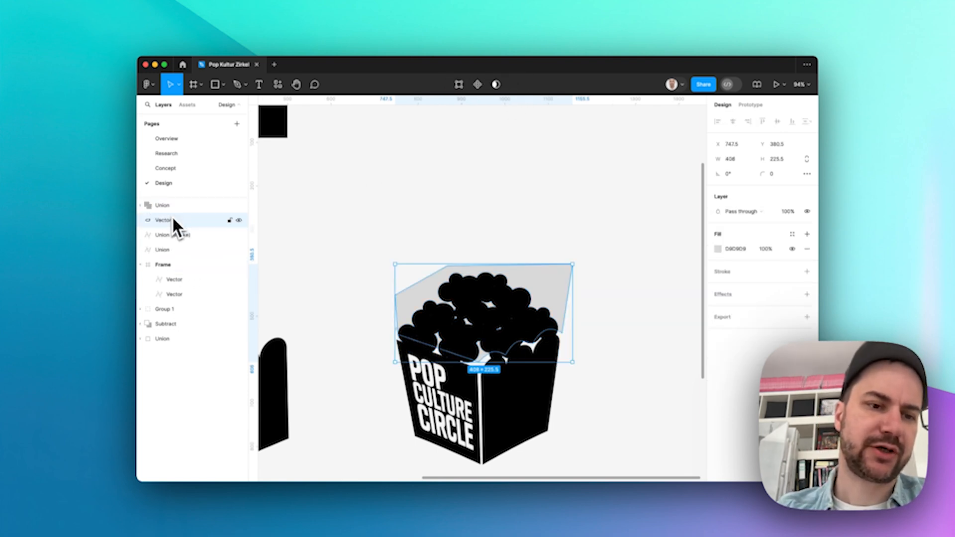
pyautogui.keyDown('shift'); pyautogui.click(172, 209); pyautogui.keyUp('shift')
pyautogui.click(517, 87)
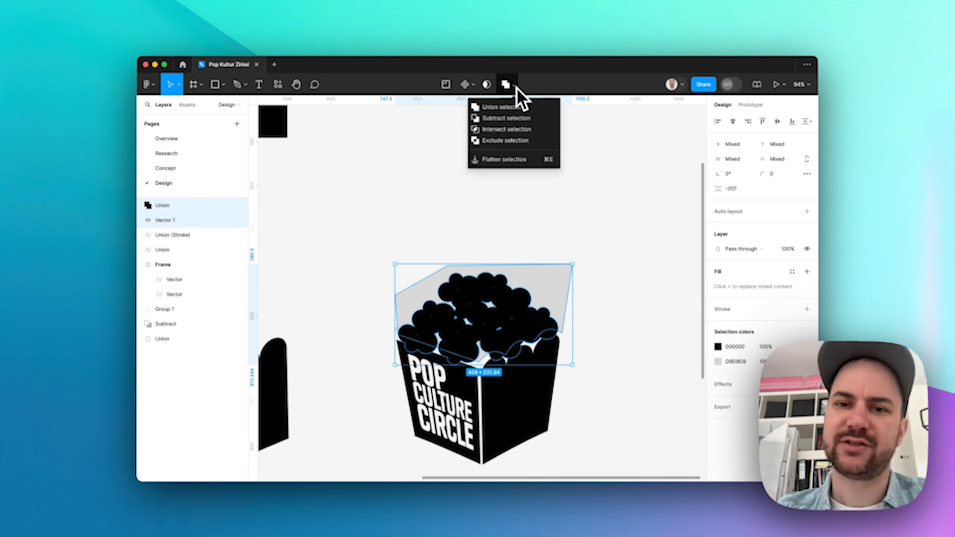
pyautogui.click(506, 124)
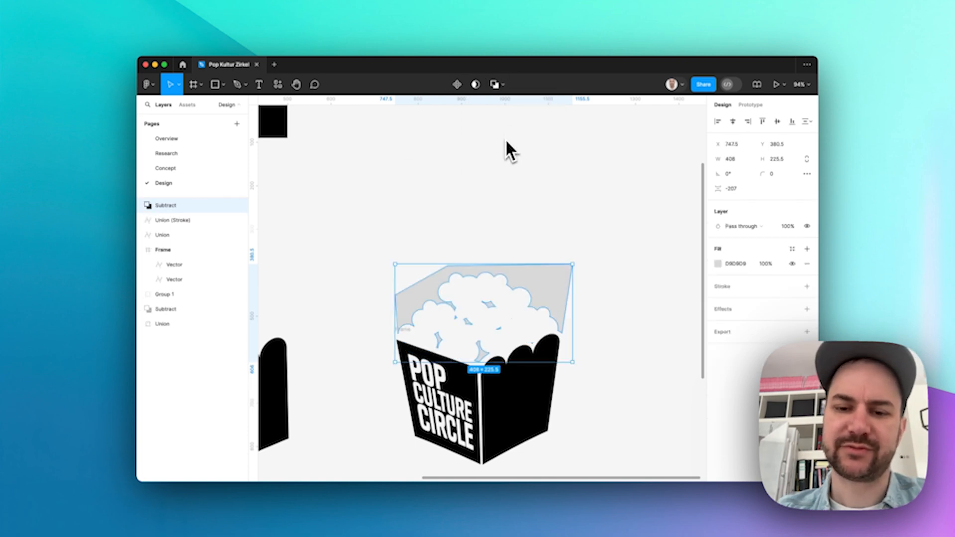
pyautogui.press('super+z')
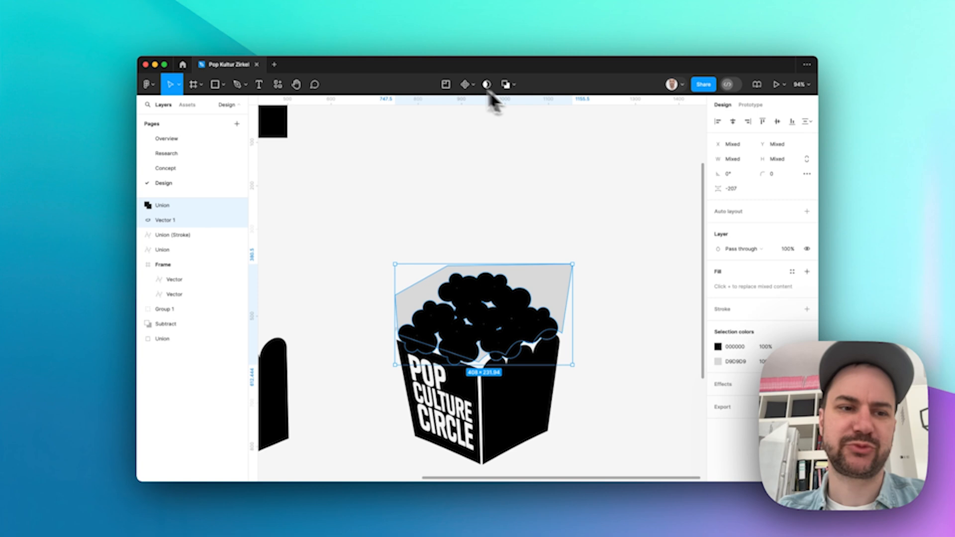
# - Intersect the united popcorn with the grey shape to trim the heap to the box rim, and clear the selection
pyautogui.click(514, 85)
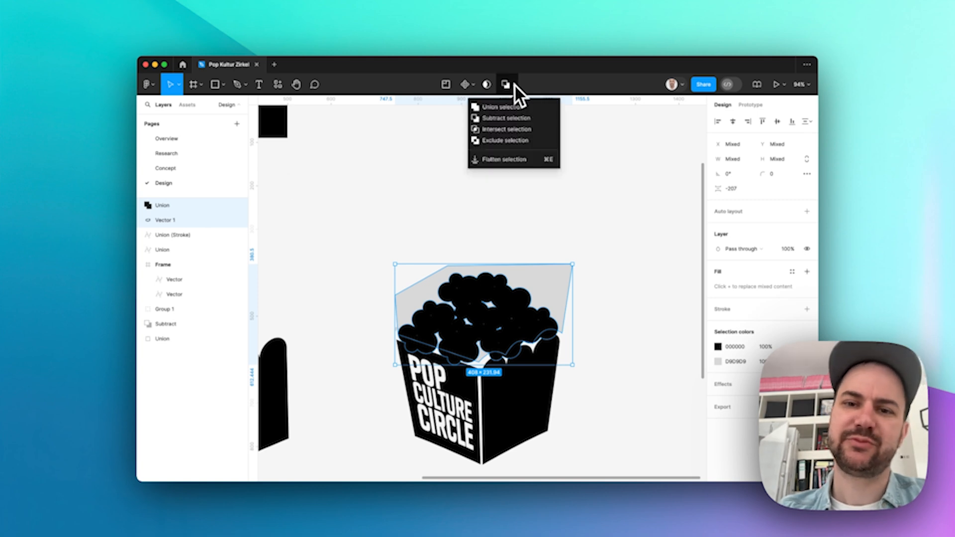
pyautogui.click(511, 132)
pyautogui.click(505, 215)
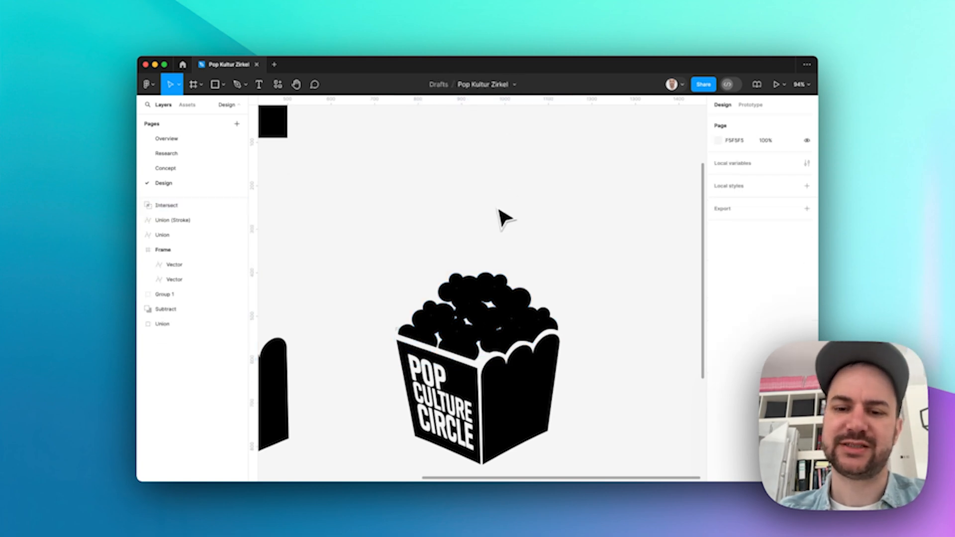
pyautogui.scroll(-5, 502, 217)
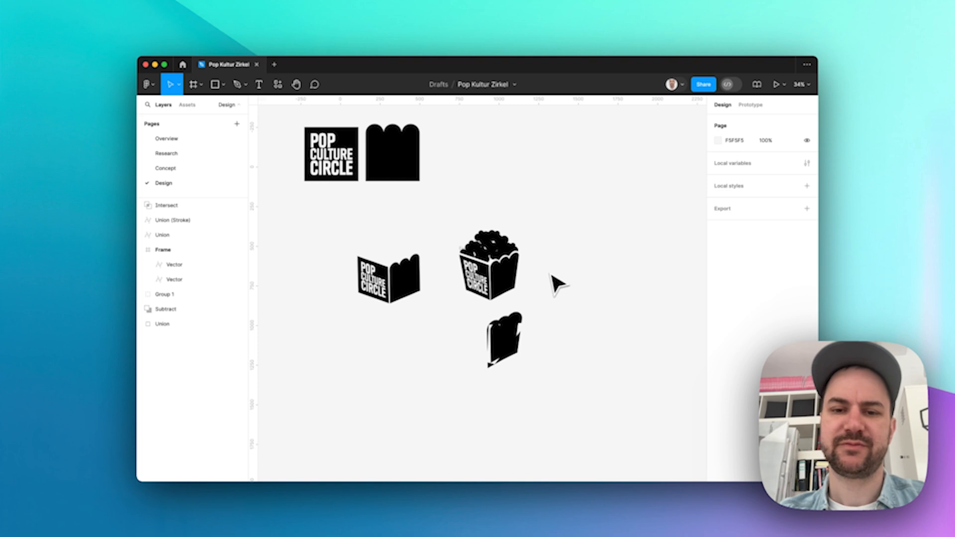
pyautogui.scroll(6, 557, 284)
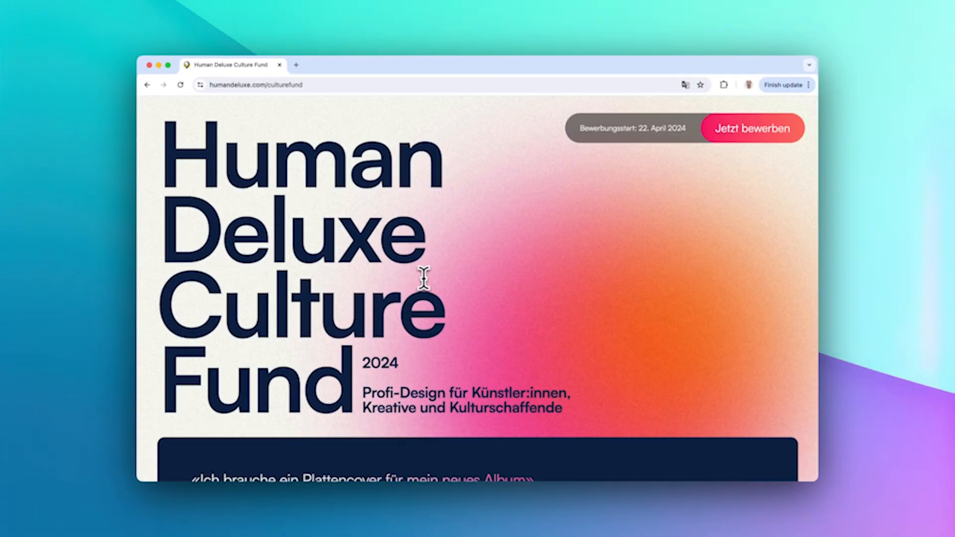
# - Switch to the browser, read through the Human Deluxe Culture Fund page and open its application form
pyautogui.scroll(-10, 423, 272)
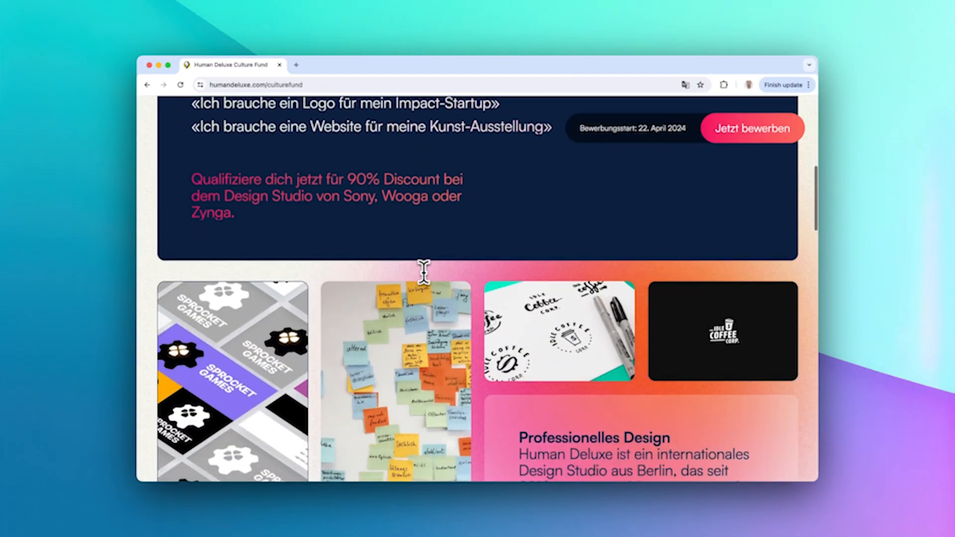
pyautogui.scroll(-8, 423, 272)
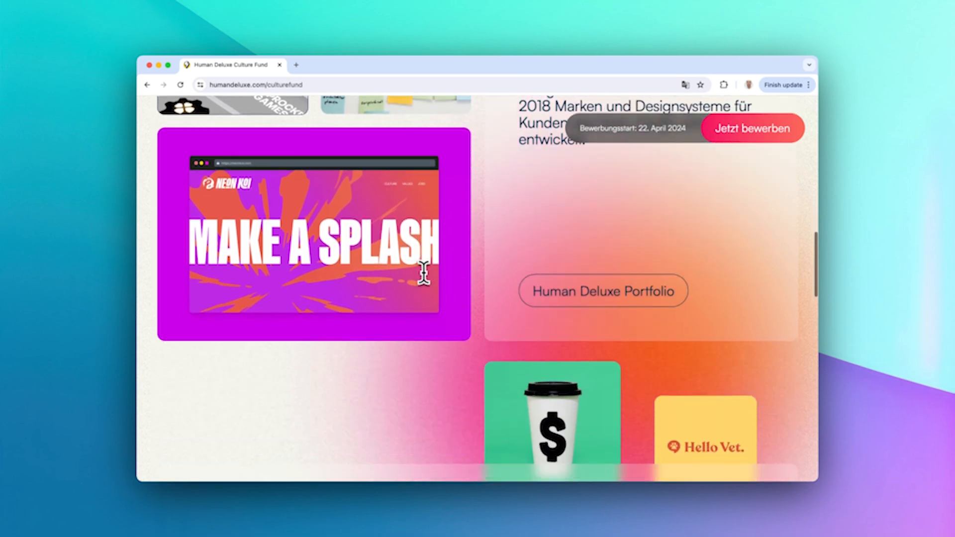
pyautogui.scroll(-6, 424, 272)
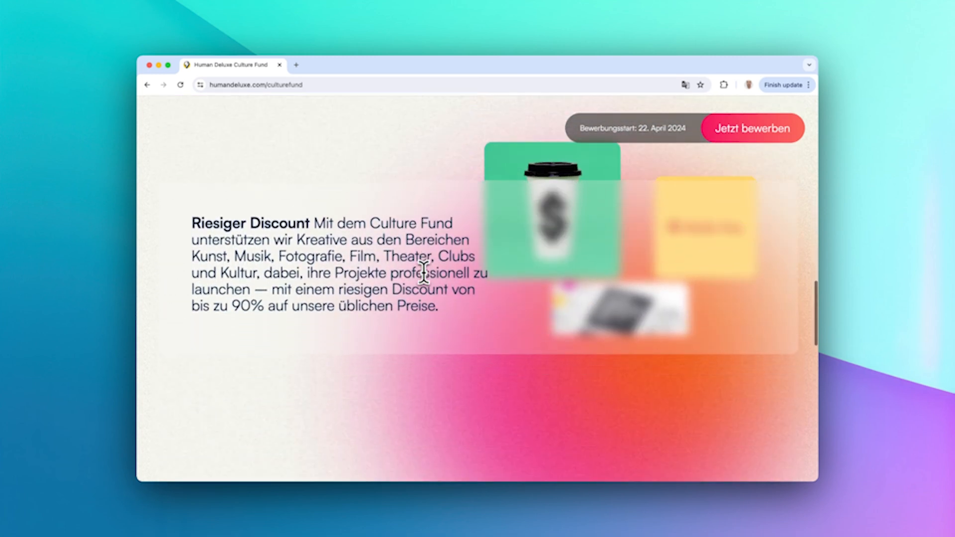
pyautogui.scroll(-6, 424, 273)
pyautogui.scroll(-6, 424, 272)
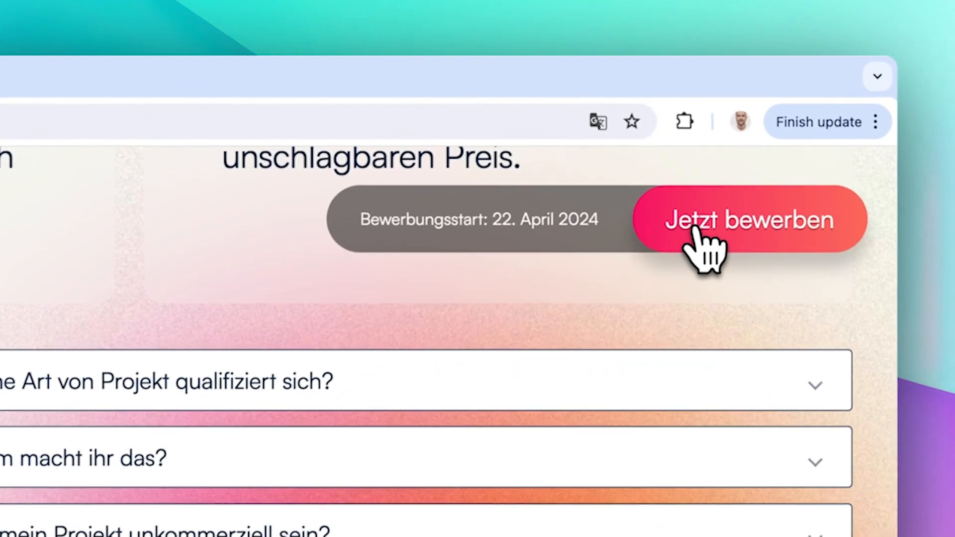
pyautogui.click(729, 133)
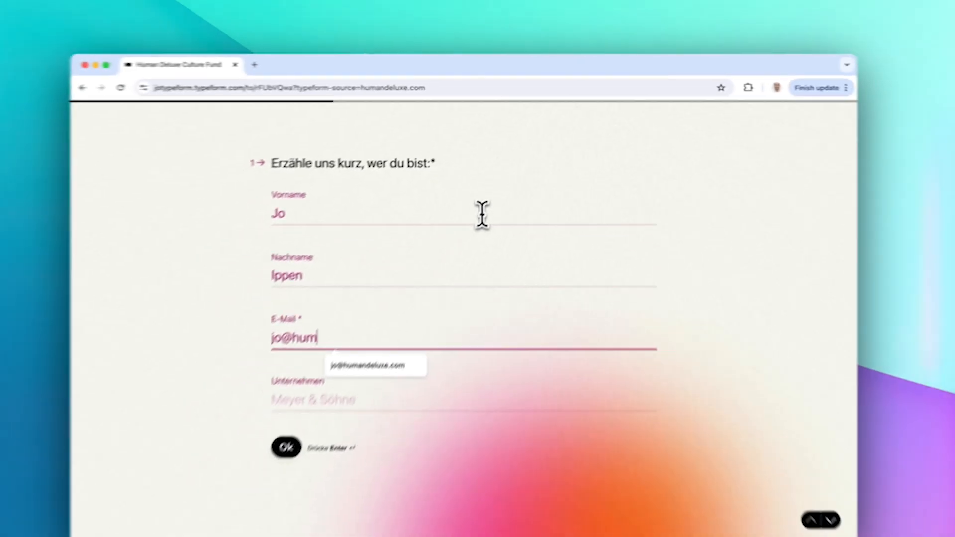
# - Fill in the applicant's e-mail, enter Human Deluxe as the company and submit the contact details
pyautogui.click(381, 366)
pyautogui.click(442, 295)
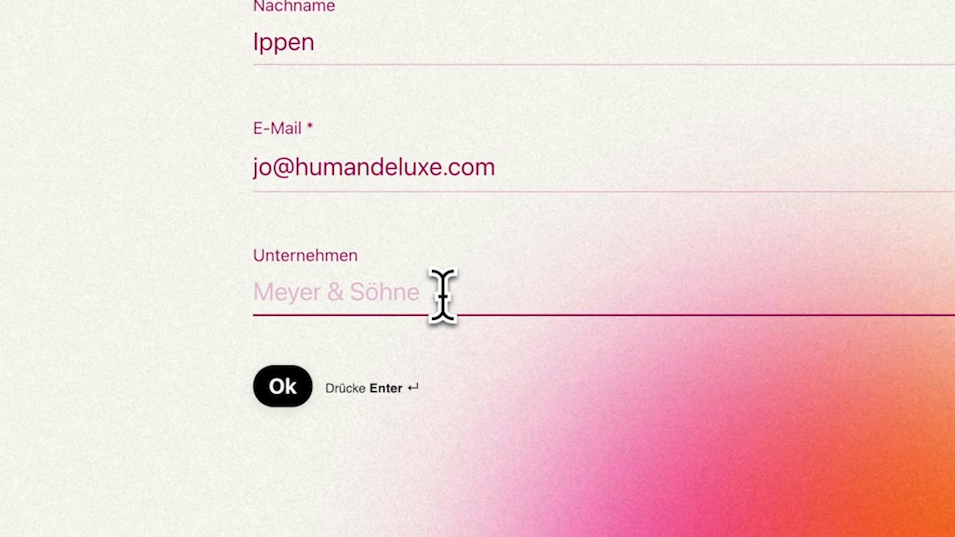
pyautogui.write('Human Deluxe')
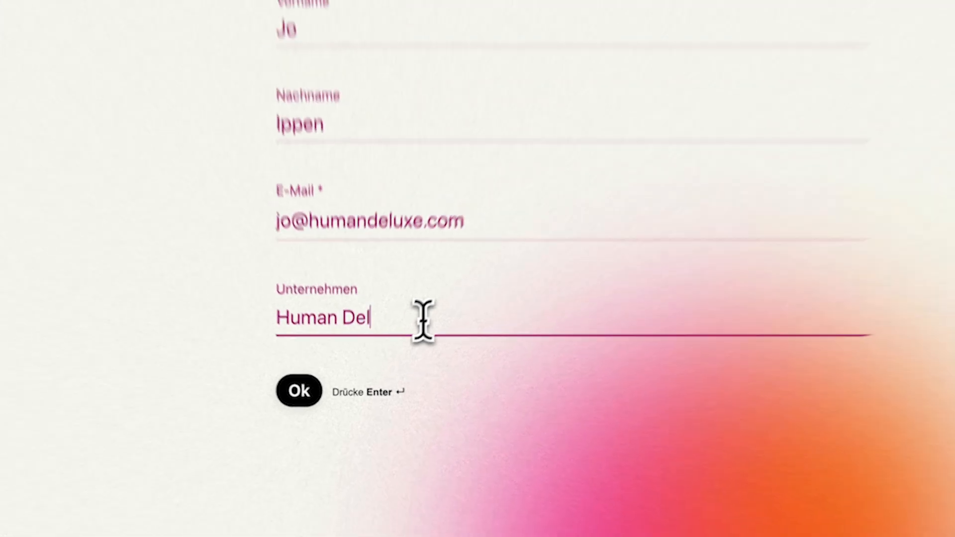
pyautogui.press('Return')
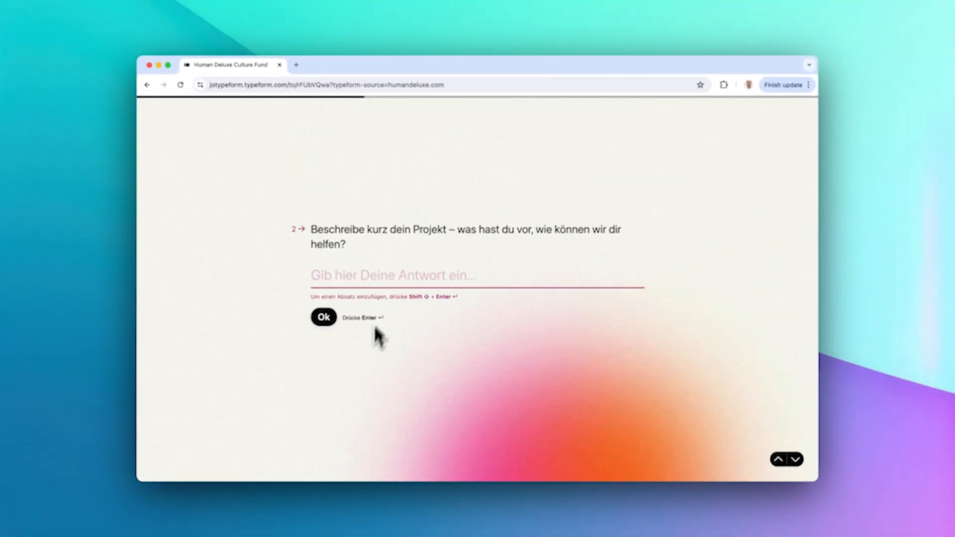
# - Begin answering the project description question with "I would lik"
pyautogui.write('I would lik')
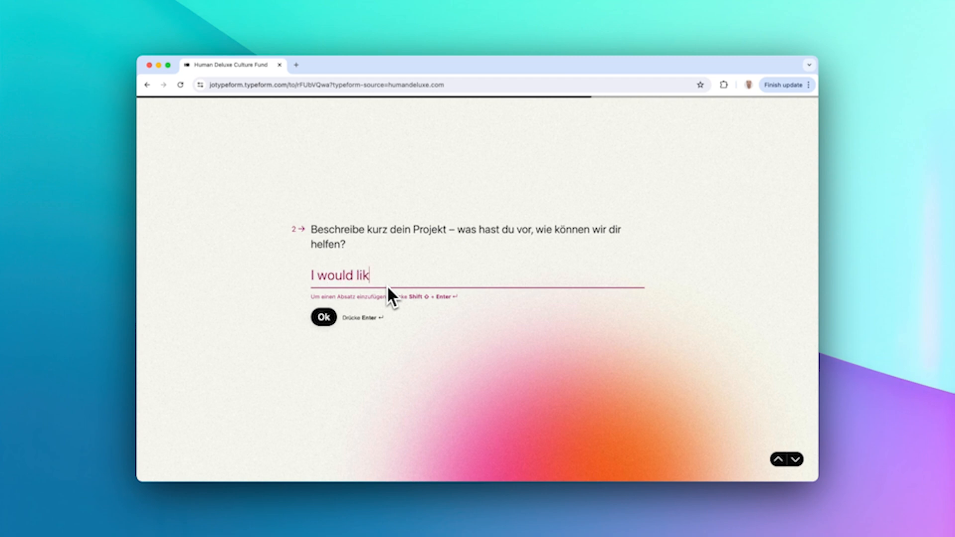